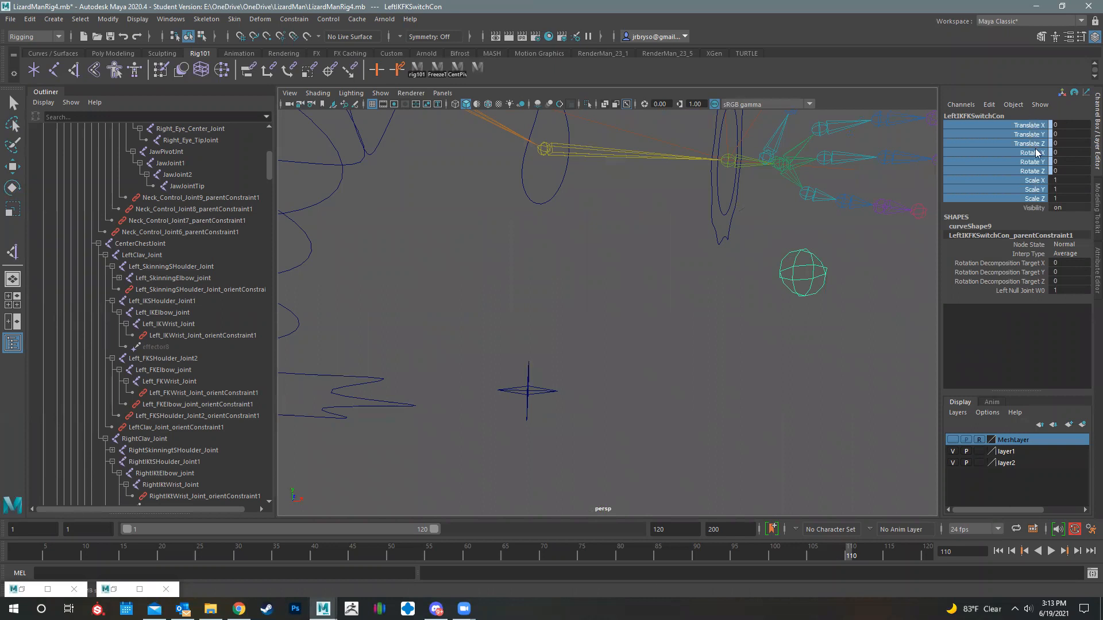
Lock and hide the translate, rotate and scale channels of the left IK/FK switch control
right_click(1040, 189)
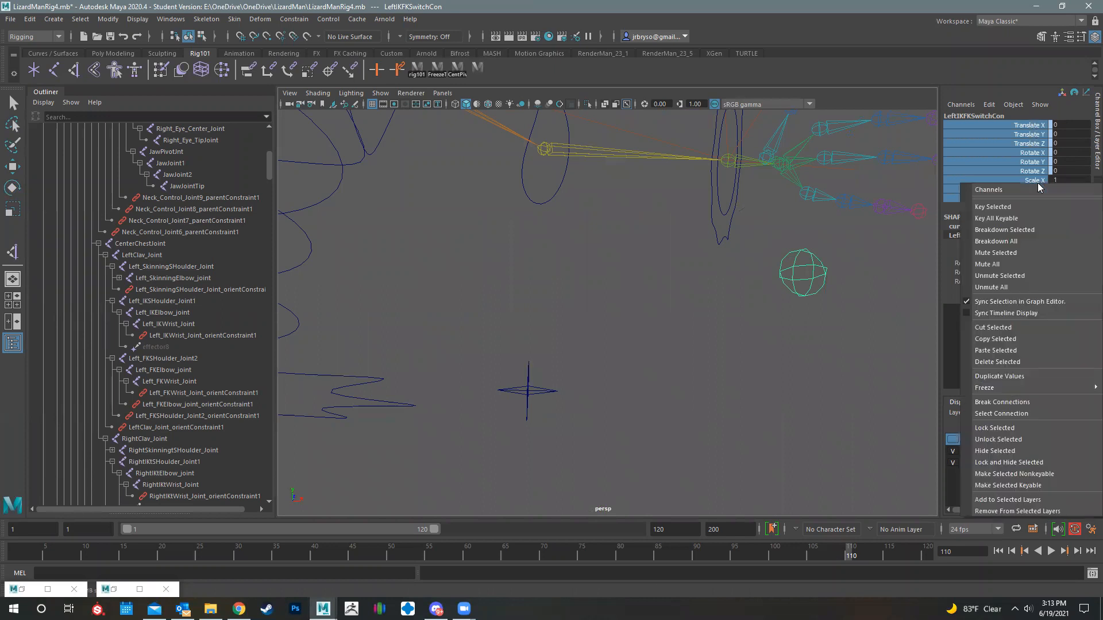
left_click(1011, 462)
key("e")
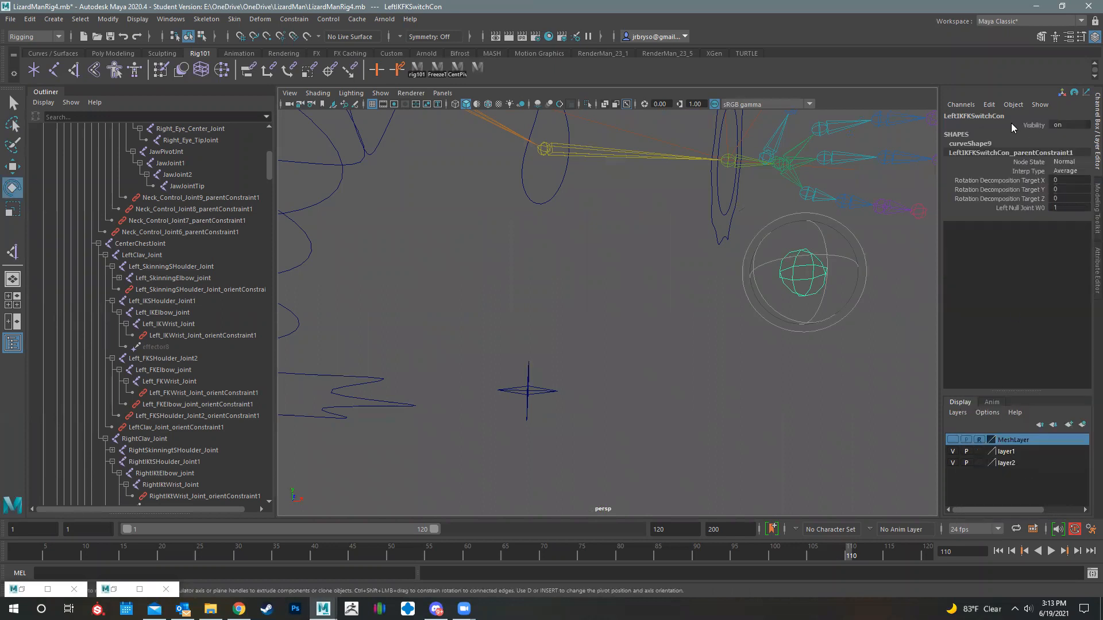
Lock and hide the translate, rotate and scale channels of the right IK/FK switch control, leaving nothing selected
middle_click_drag(675, 332, 805, 341, "alt")
scroll(450, 330, "down", 7)
middle_click_drag(402, 305, 575, 322, "alt")
left_click(491, 314)
left_click(1036, 125)
left_click(1034, 200, "shift")
right_click(1034, 202)
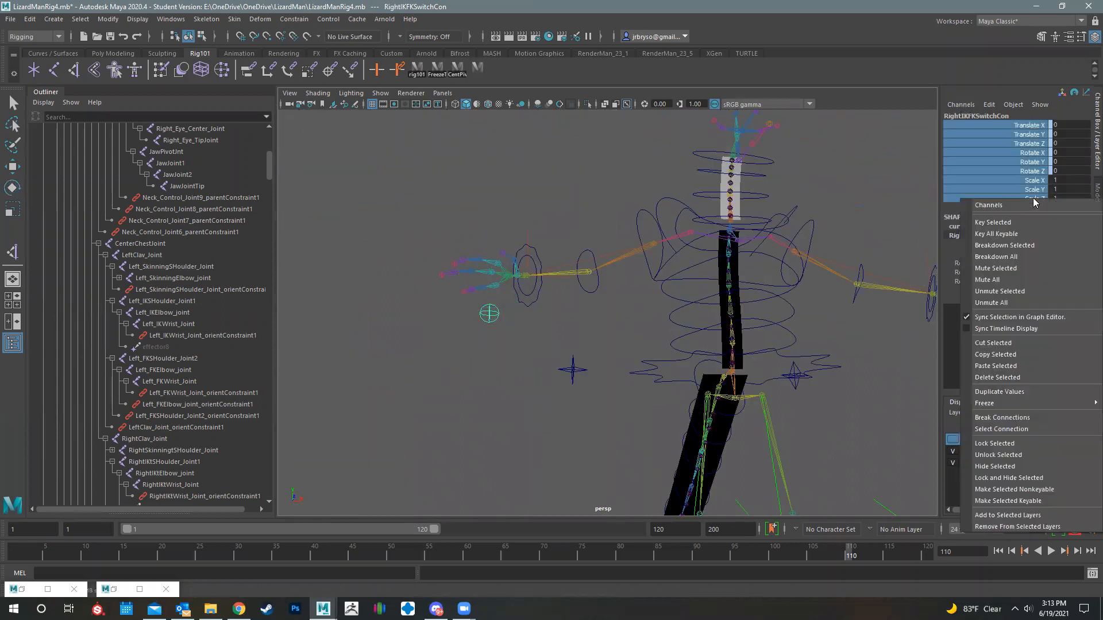
left_click(1023, 486)
left_click(448, 394)
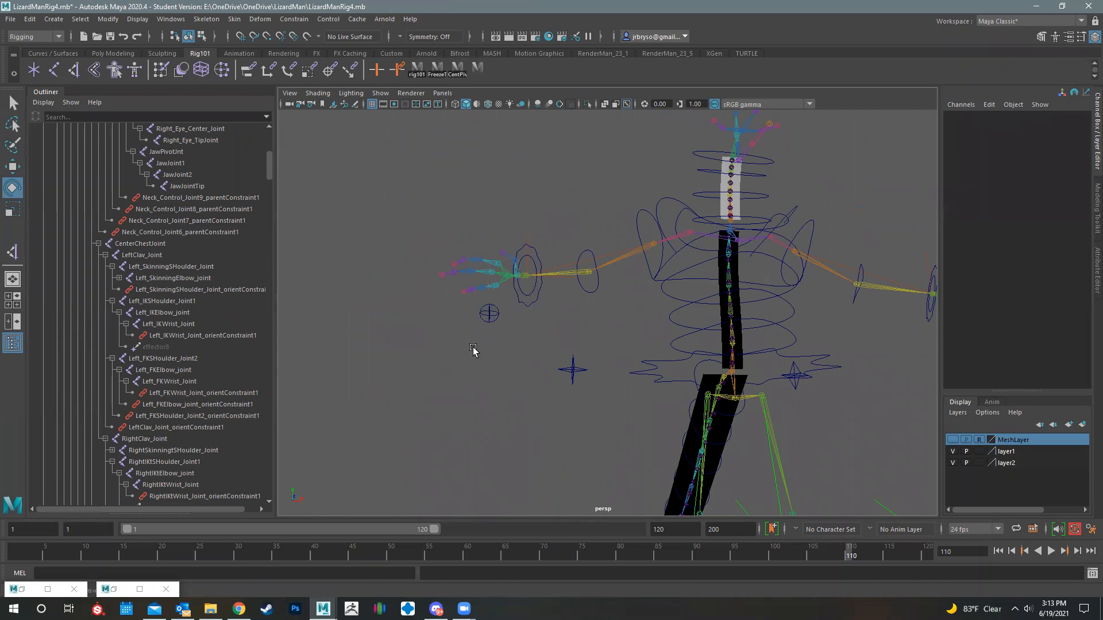
Add a keyable float attribute IKFKSwitch with minimum 0 and maximum 1 to the right switch control
left_click(489, 320)
left_click(988, 104)
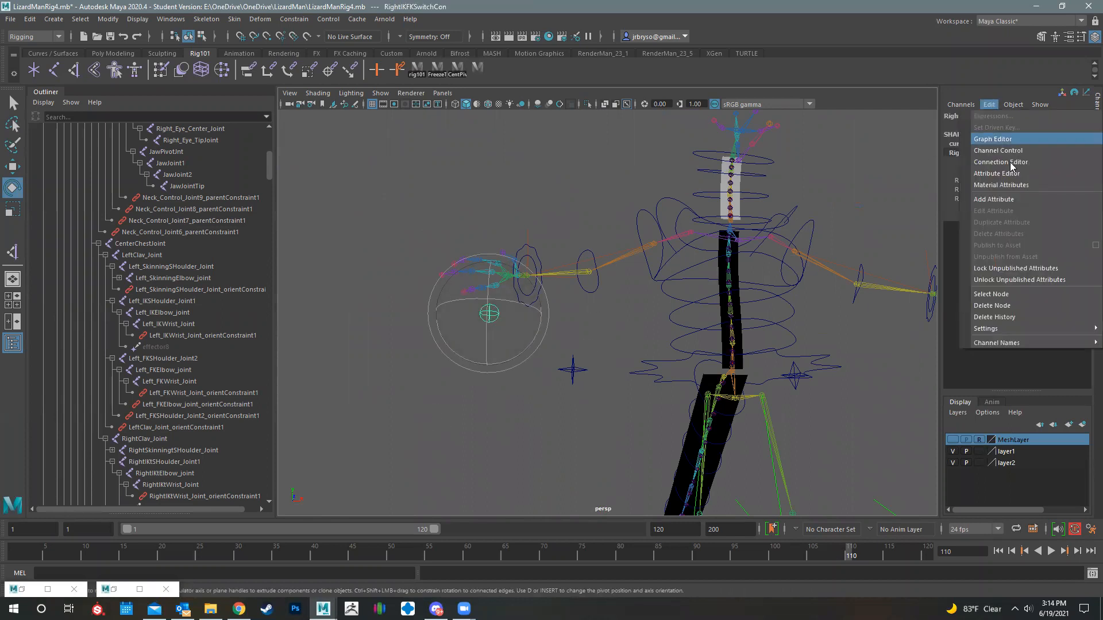
left_click(1012, 199)
left_click(466, 248)
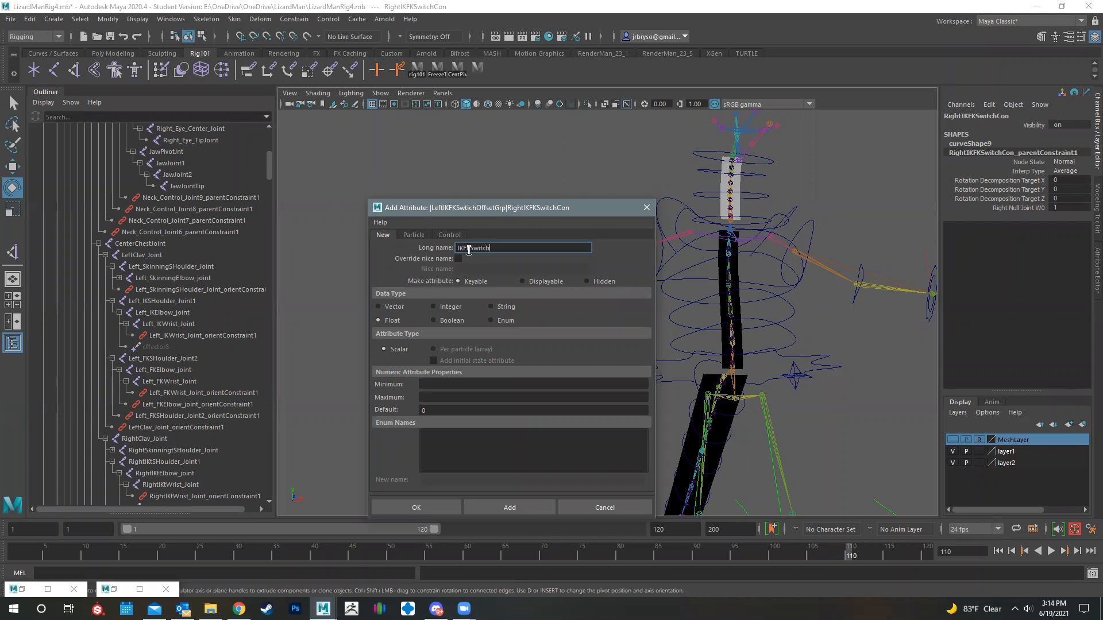
type("IKFKSwitch")
left_click_drag(500, 247, 429, 238)
left_click(436, 383)
type("0")
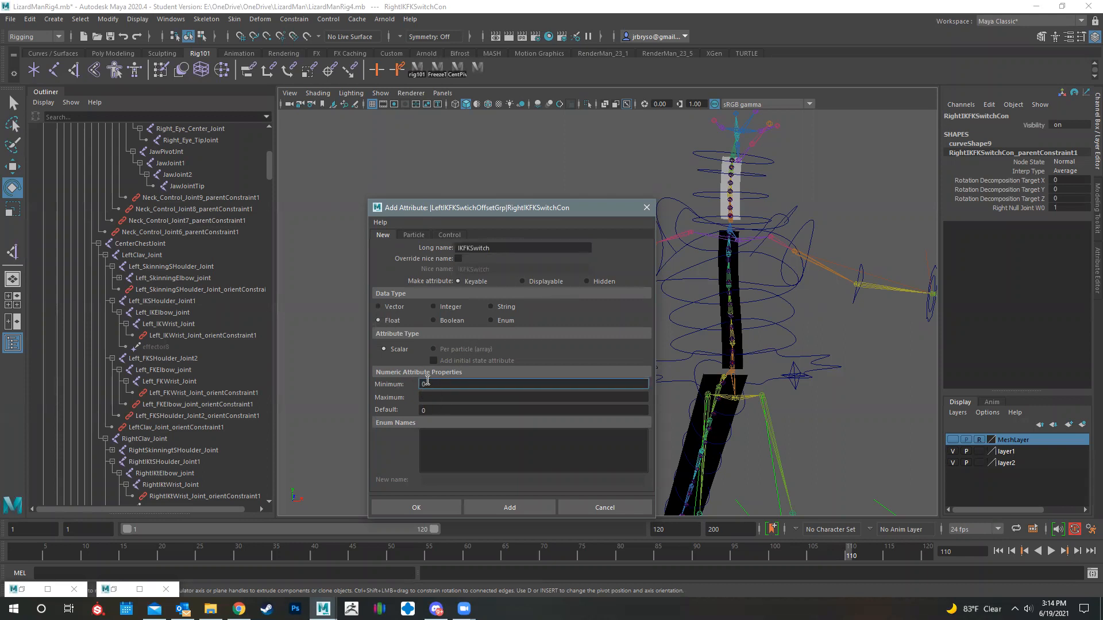
left_click(434, 397)
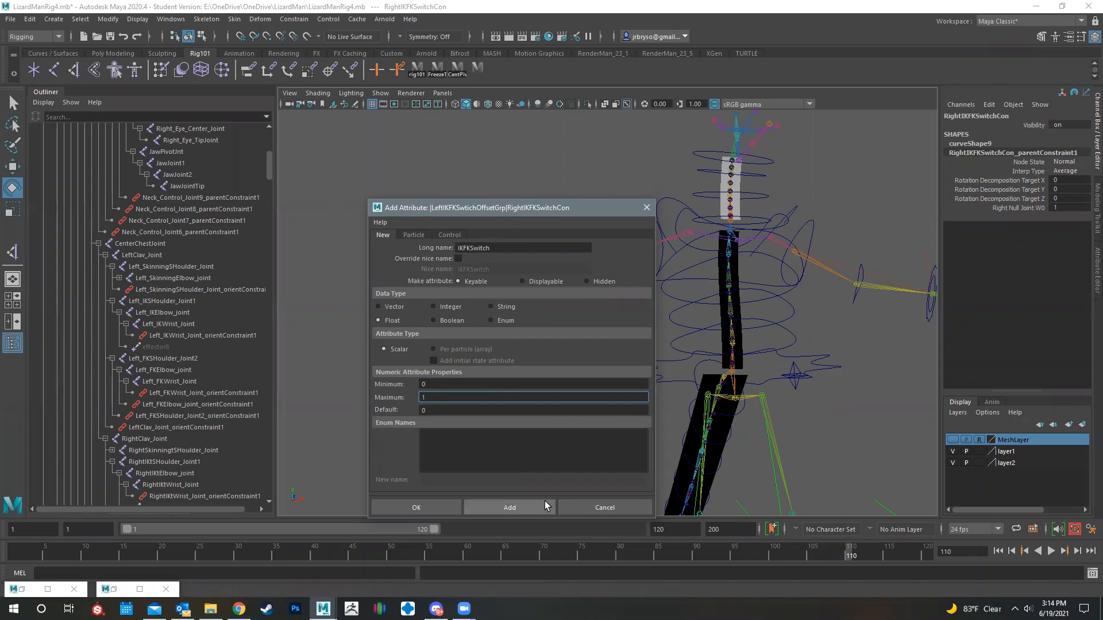
left_click(510, 511)
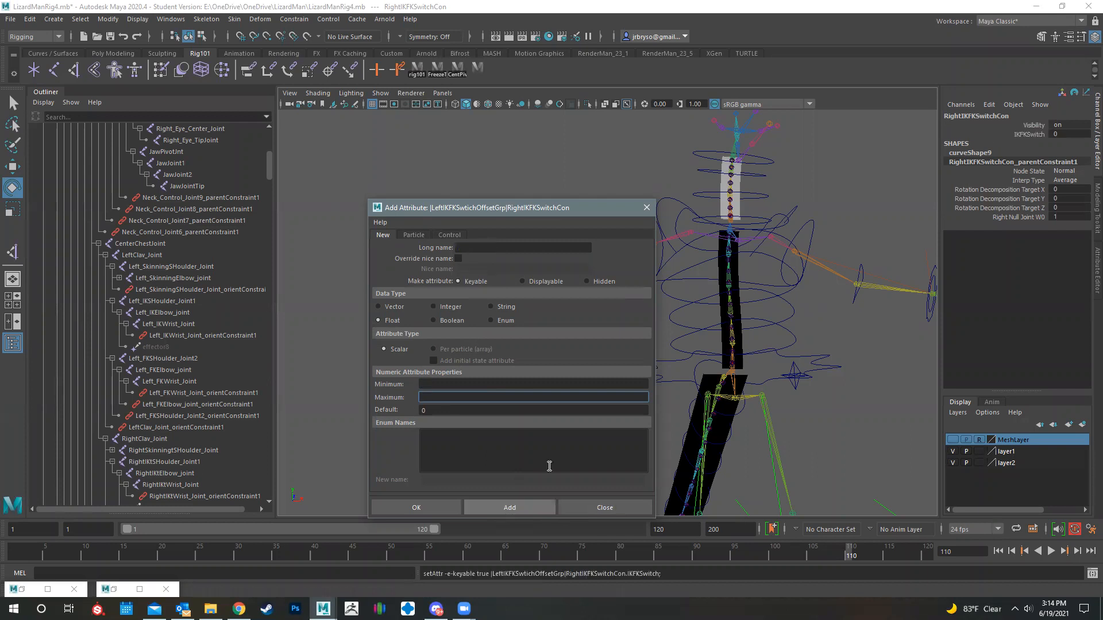
Add the same IKFKSwitch float attribute, minimum 0 and maximum 1, to the left switch control and close the dialog
middle_click_drag(854, 319, 618, 326, "alt")
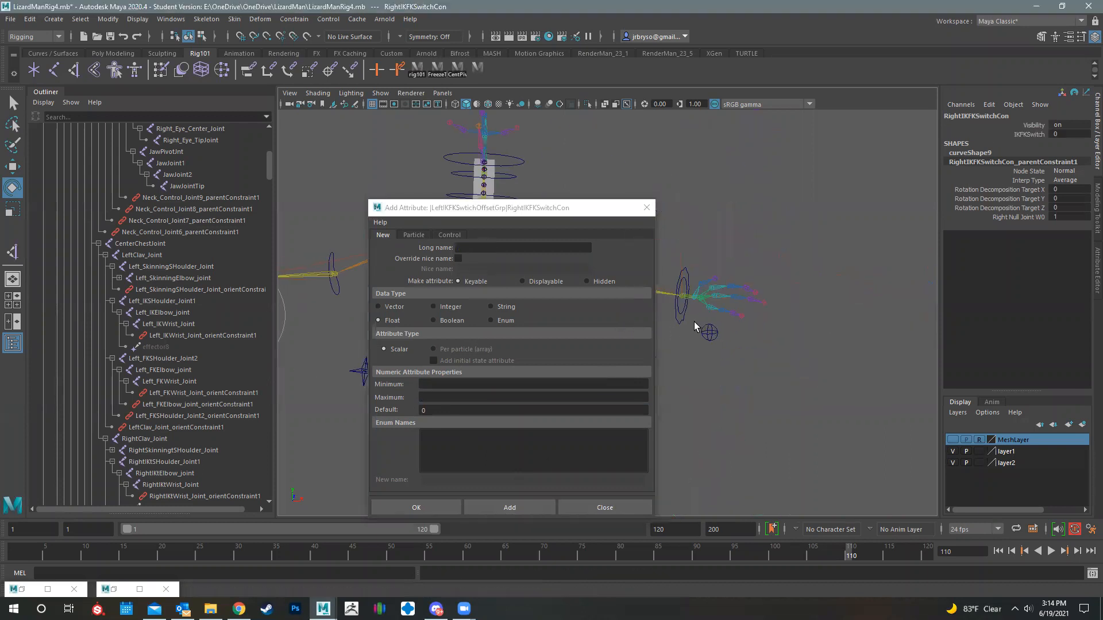
middle_click_drag(742, 323, 769, 326, "alt")
left_click(768, 323)
left_click(561, 396)
left_click(473, 247)
type("IKFKSwitch")
left_click(438, 384)
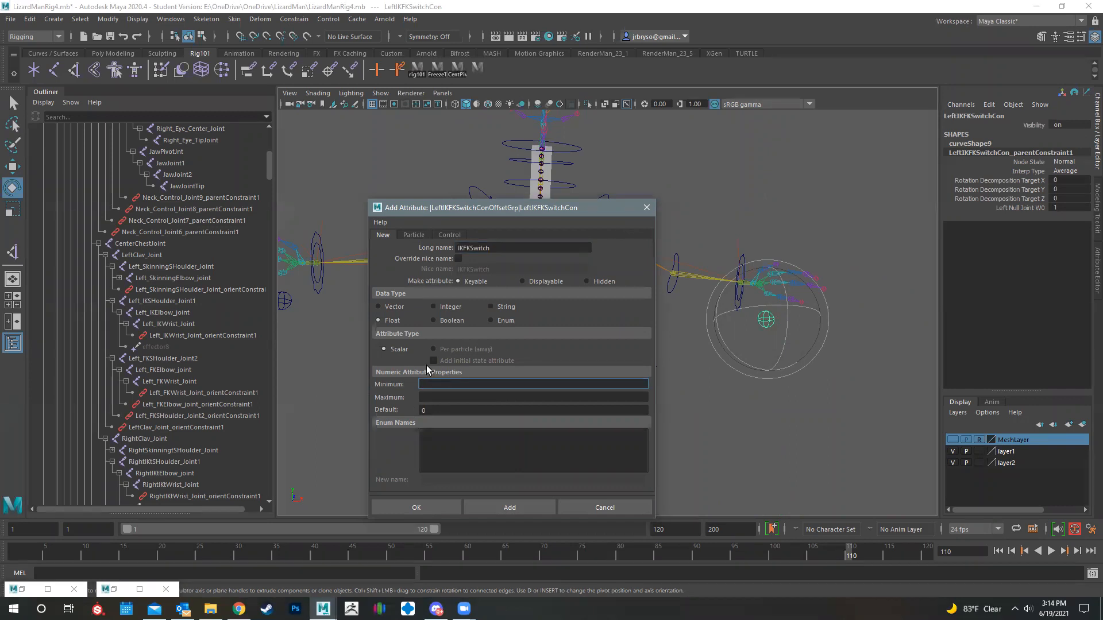
left_click(442, 398)
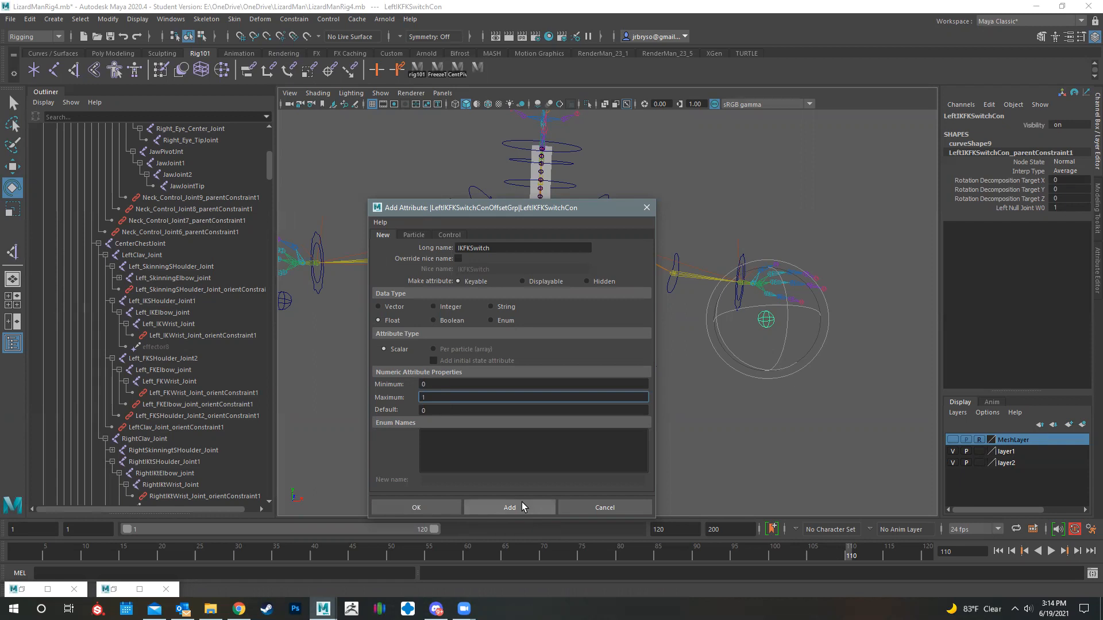
left_click(514, 508)
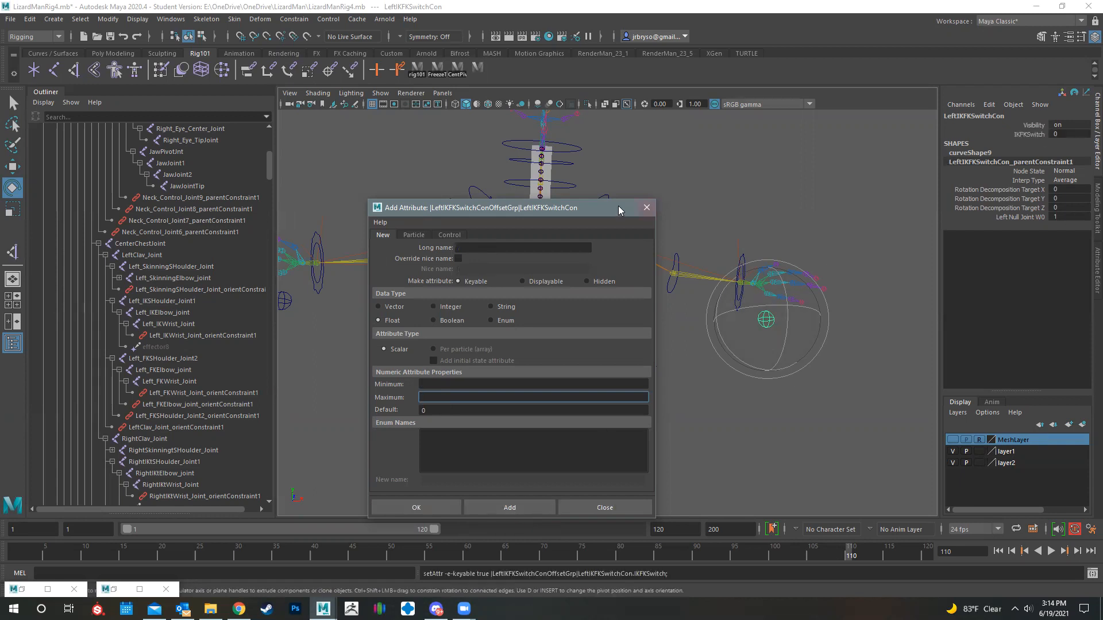
left_click(647, 207)
Select both hand switch controls and try out their IKFKSwitch attribute, then clear the selection
middle_click_drag(594, 390, 704, 363, "alt")
left_click(343, 263)
left_click(824, 285, "shift")
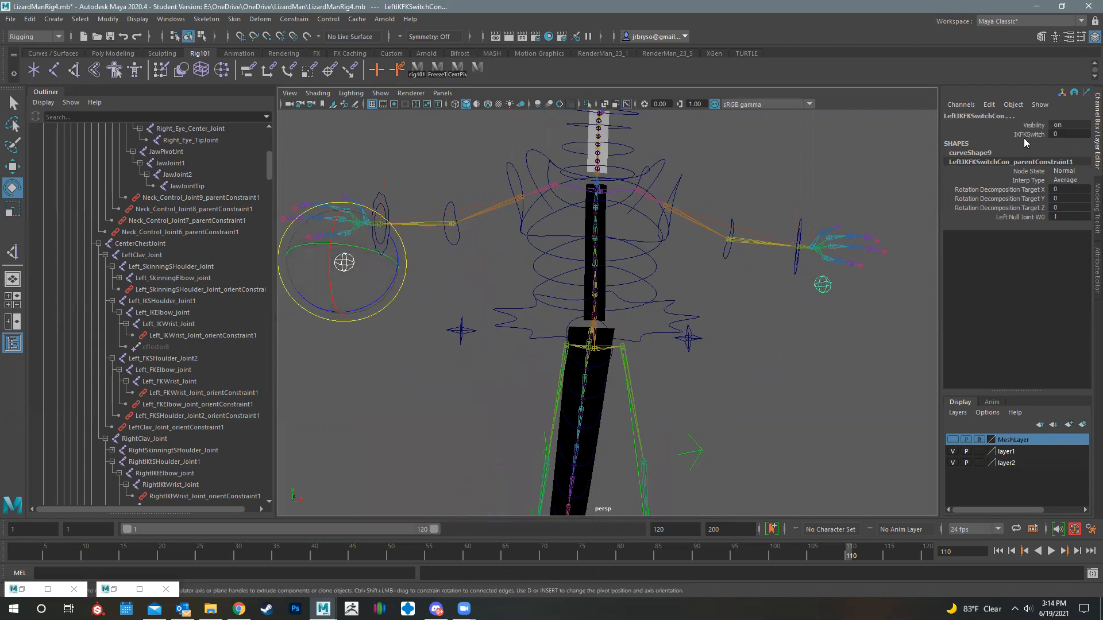
left_click(1023, 136)
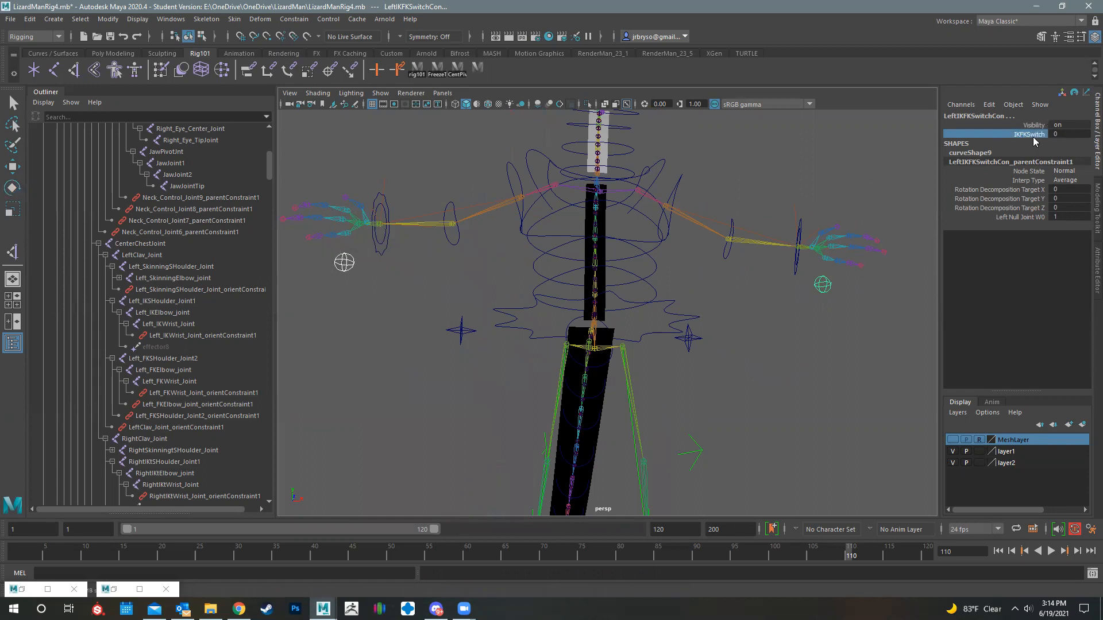
middle_click_drag(714, 212, 638, 180)
left_click_drag(686, 277, 783, 224, "alt")
left_click(784, 224)
Save the scene, accepting the student version notice
key("q")
key("ctrl+s")
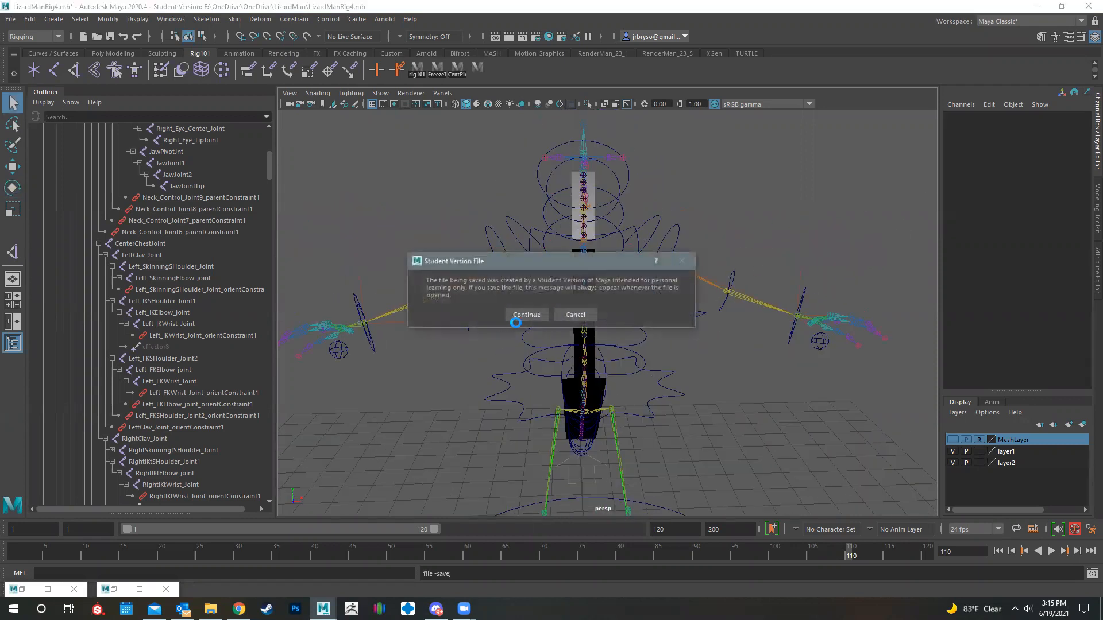
left_click(520, 318)
key("e")
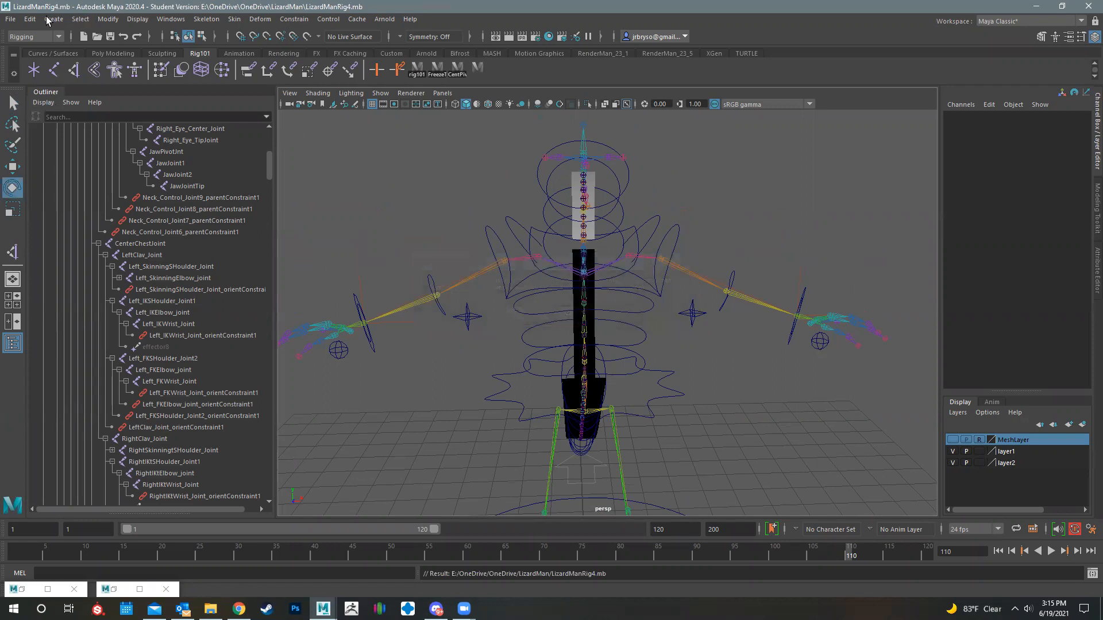
Switch to the Animation toolset and open the Set Driven Key editor, placed clear of the rig's left hand
left_click(171, 20)
mouse_move(196, 61)
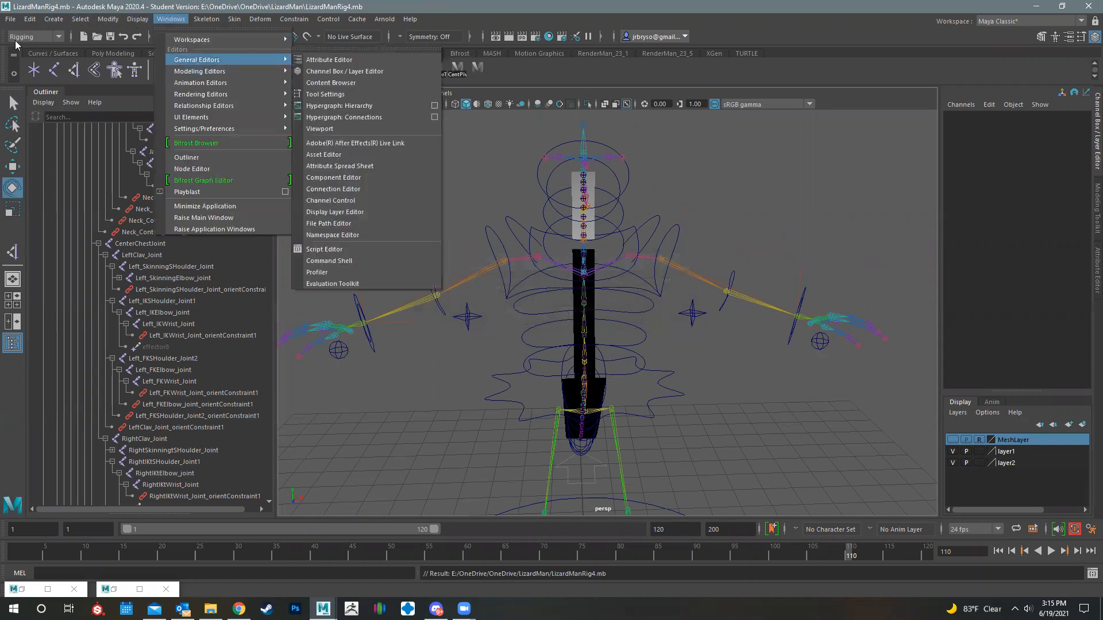
left_click(35, 36)
left_click(31, 73)
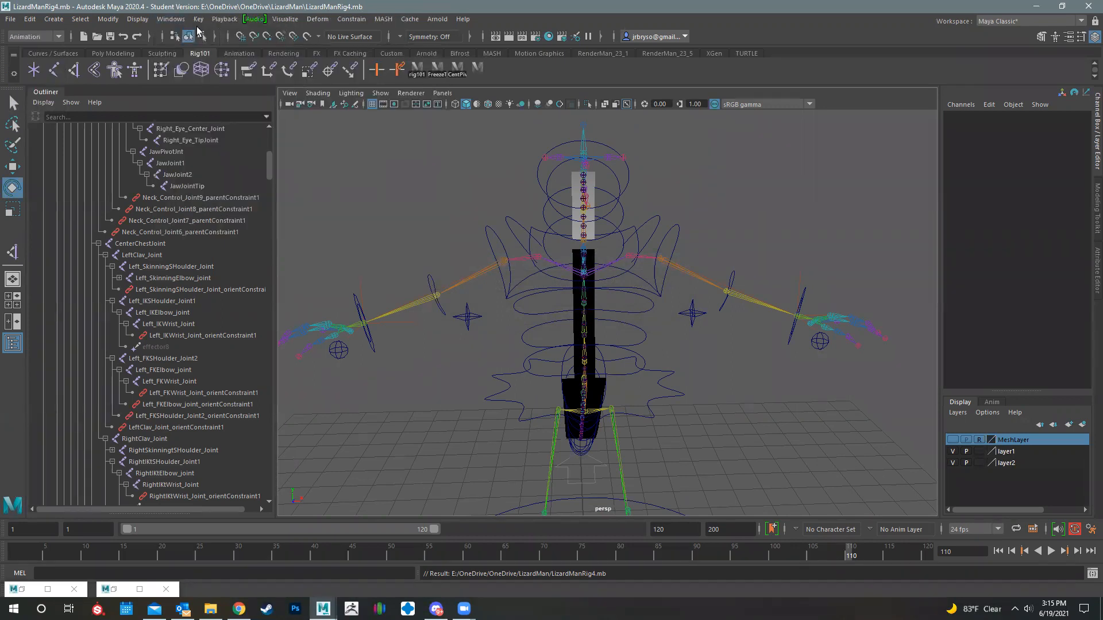
left_click(198, 19)
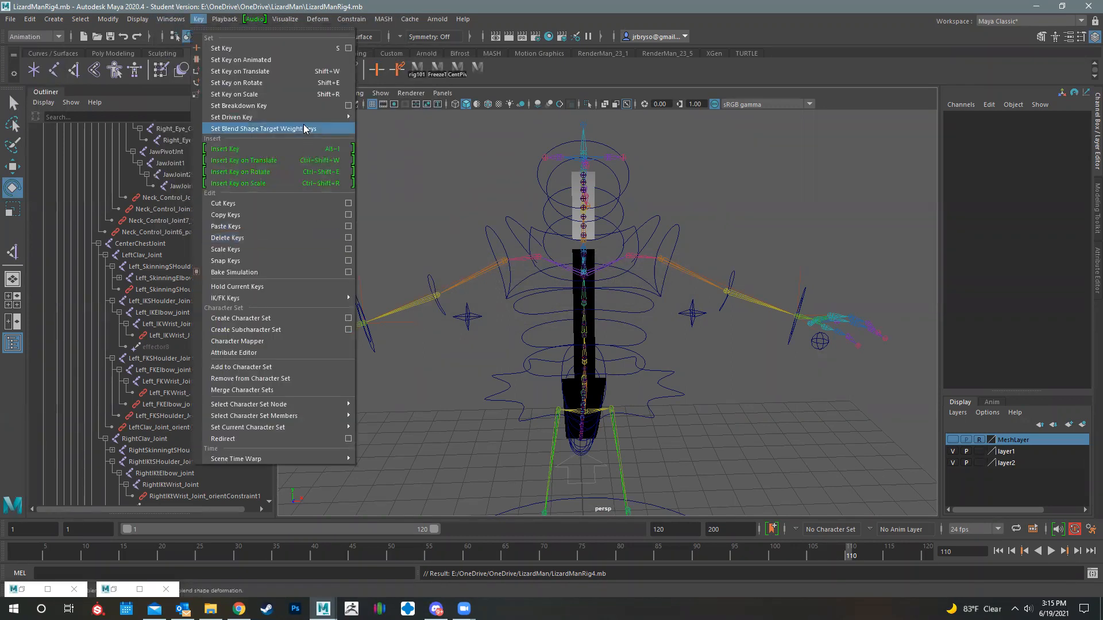
mouse_move(255, 118)
left_click(387, 117)
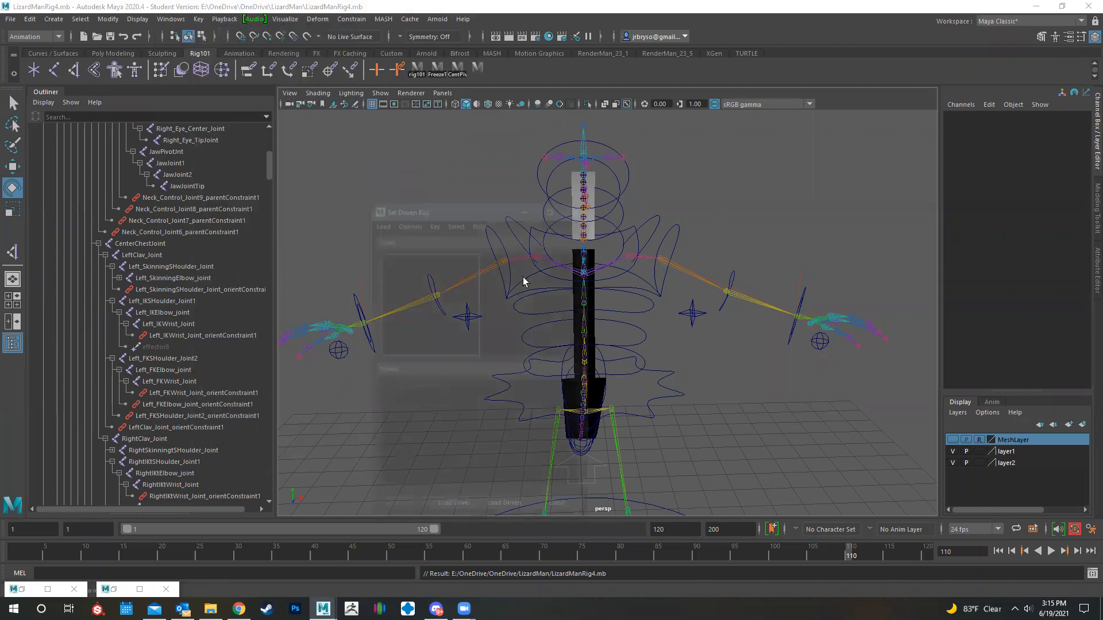
left_click_drag(478, 207, 333, 116)
Load LeftIKFKSwitchCon as the driver in the Set Driven Key editor
left_click(820, 343)
left_click_drag(731, 389, 739, 387, "alt")
left_click_drag(685, 409, 764, 368, "alt")
middle_click_drag(809, 331, 740, 321, "alt")
scroll(740, 322, "up", 2)
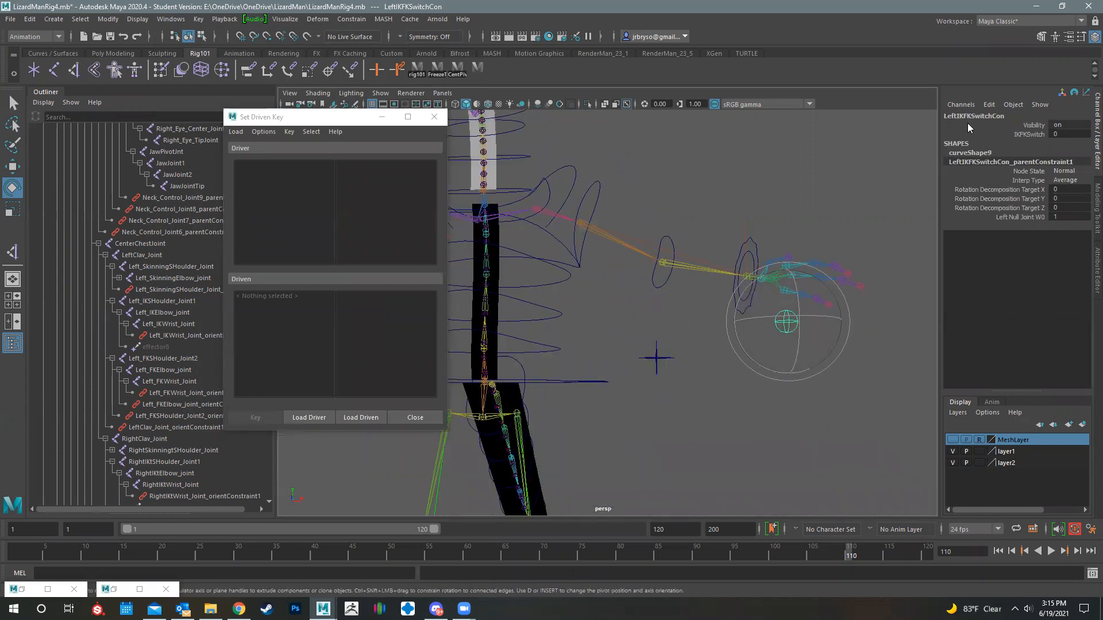
left_click(309, 418)
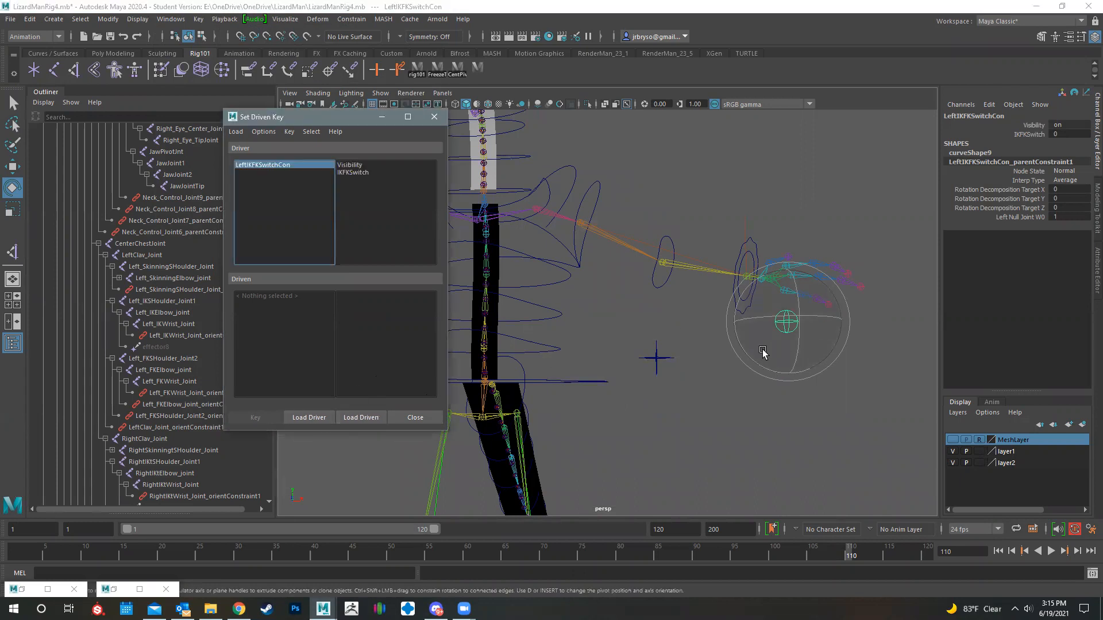
Load the orient constraints of the left skinning wrist, elbow and shoulder joints as the driven objects
left_click_drag(777, 373, 597, 310, "alt")
left_click(297, 117)
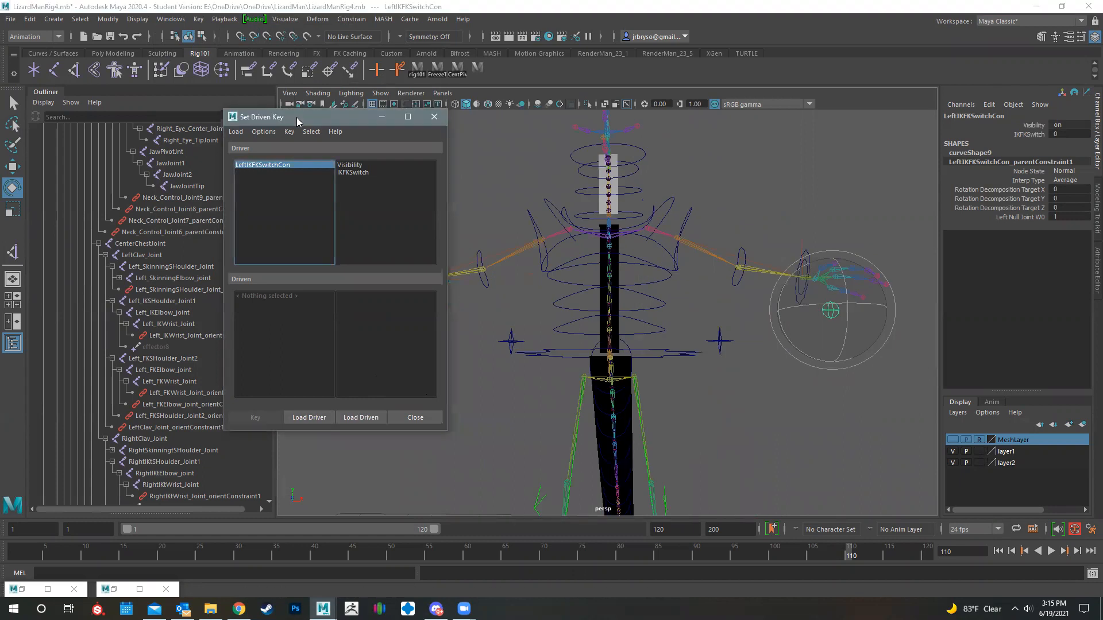
left_click_drag(296, 118, 584, 69)
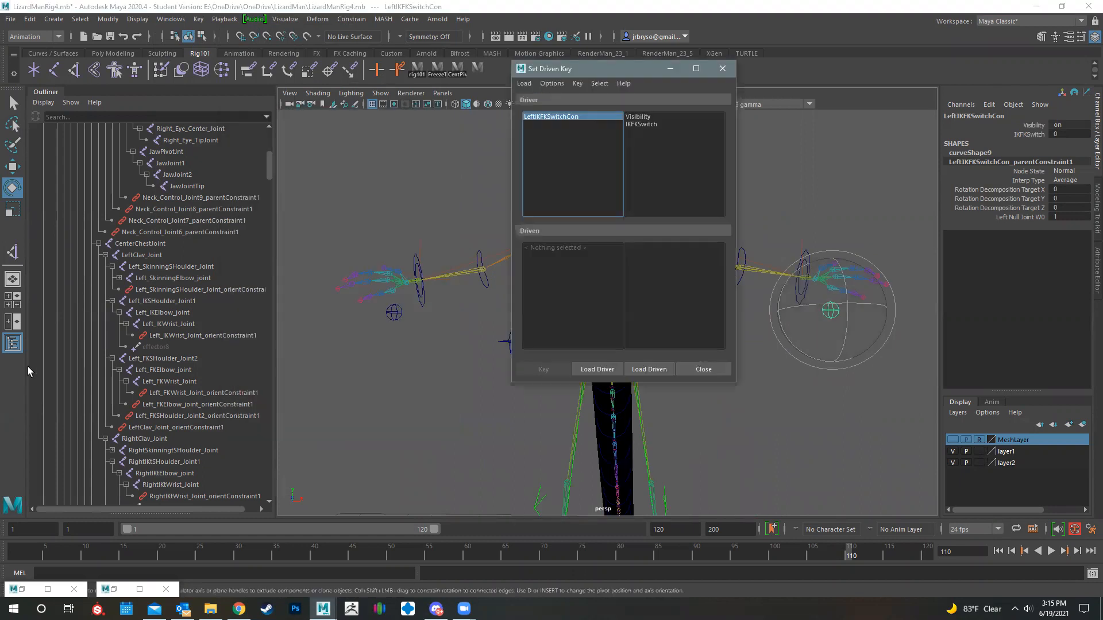
left_click(156, 267)
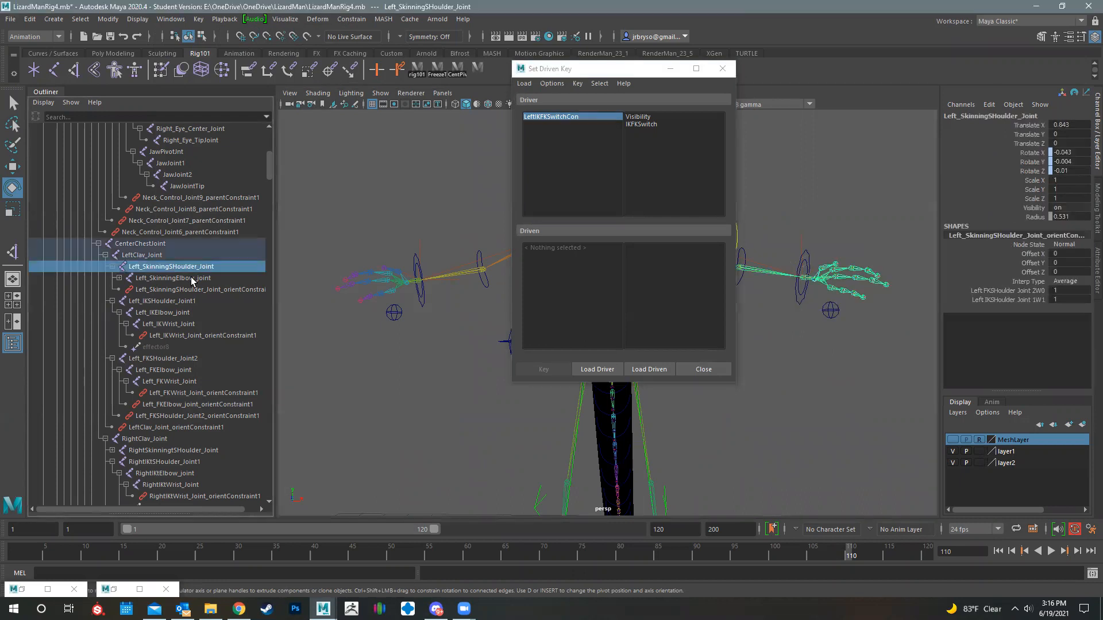
left_click(119, 279)
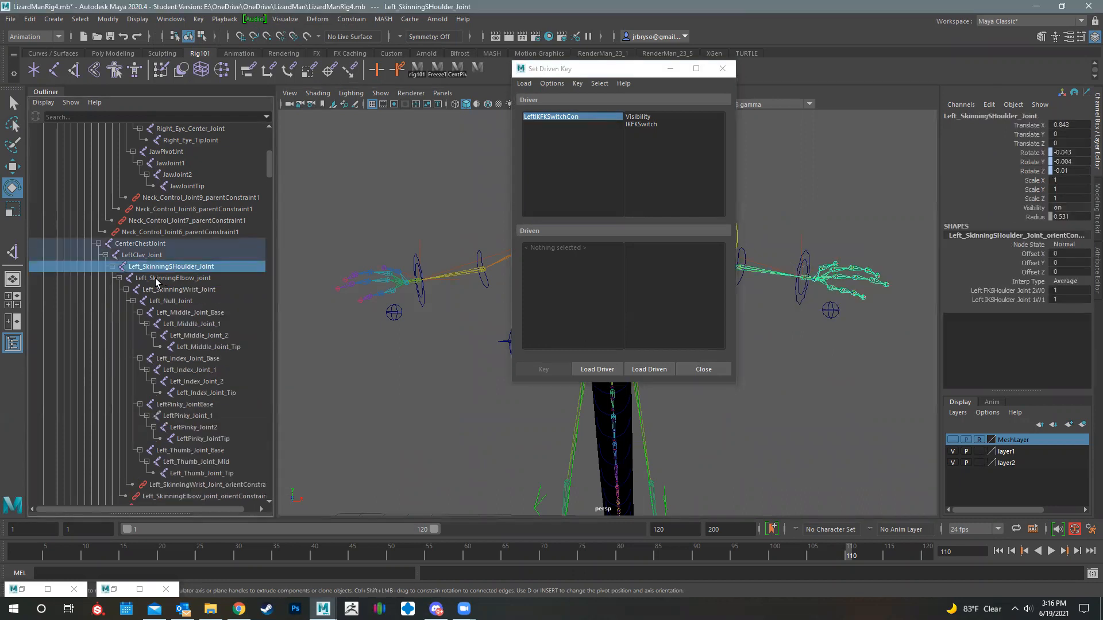
left_click(168, 279, "ctrl")
left_click(217, 290, "ctrl")
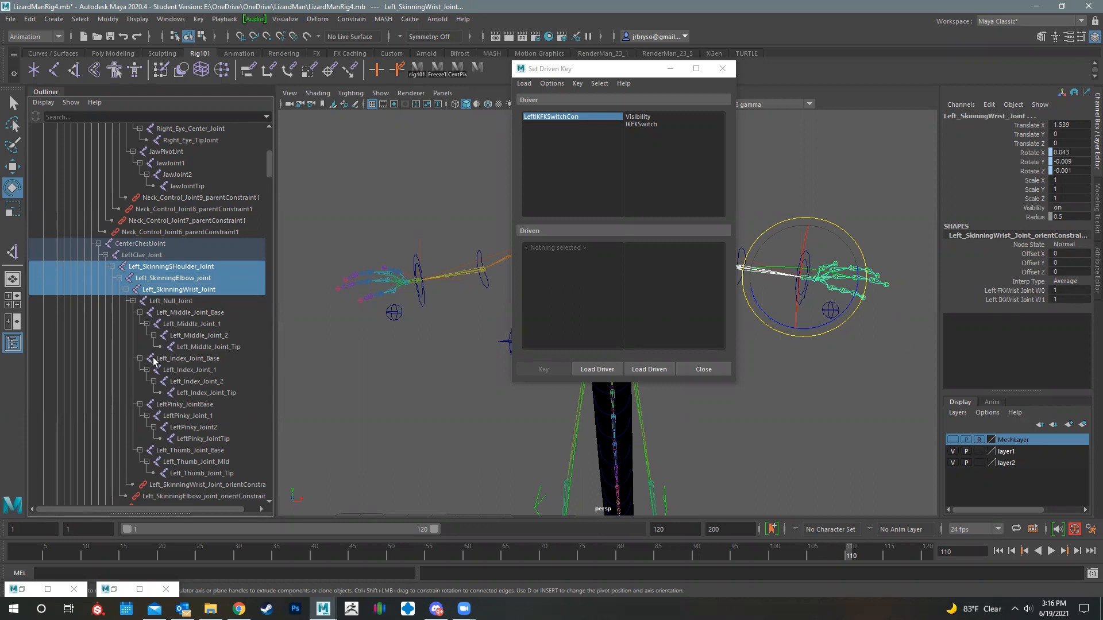
scroll(193, 435, "down", 3)
left_click(204, 394)
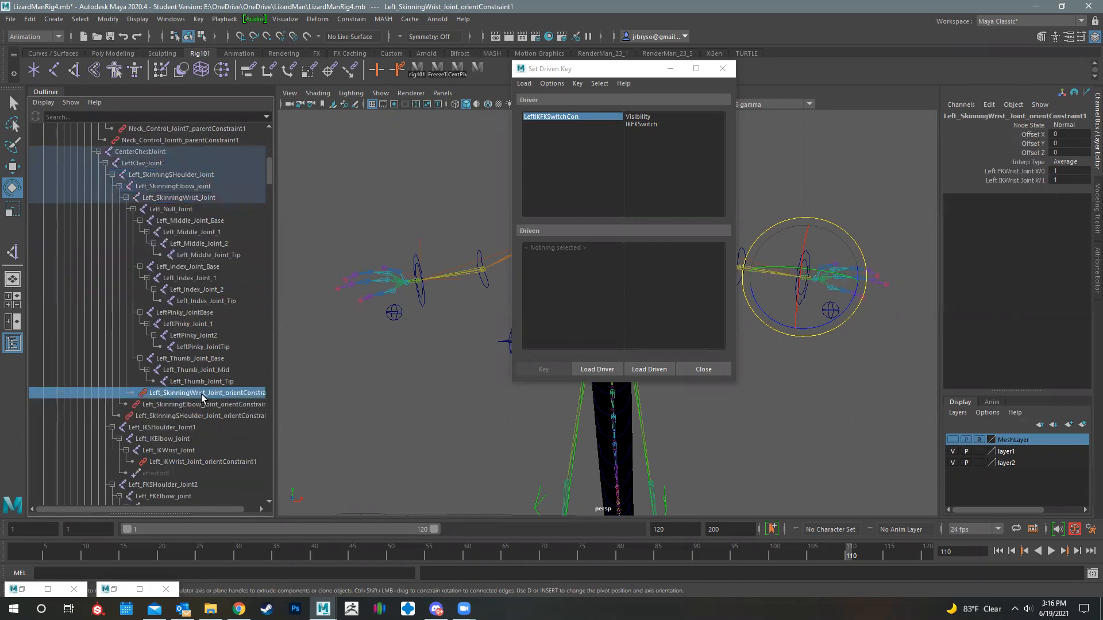
left_click(178, 404, "ctrl")
left_click(161, 416, "ctrl")
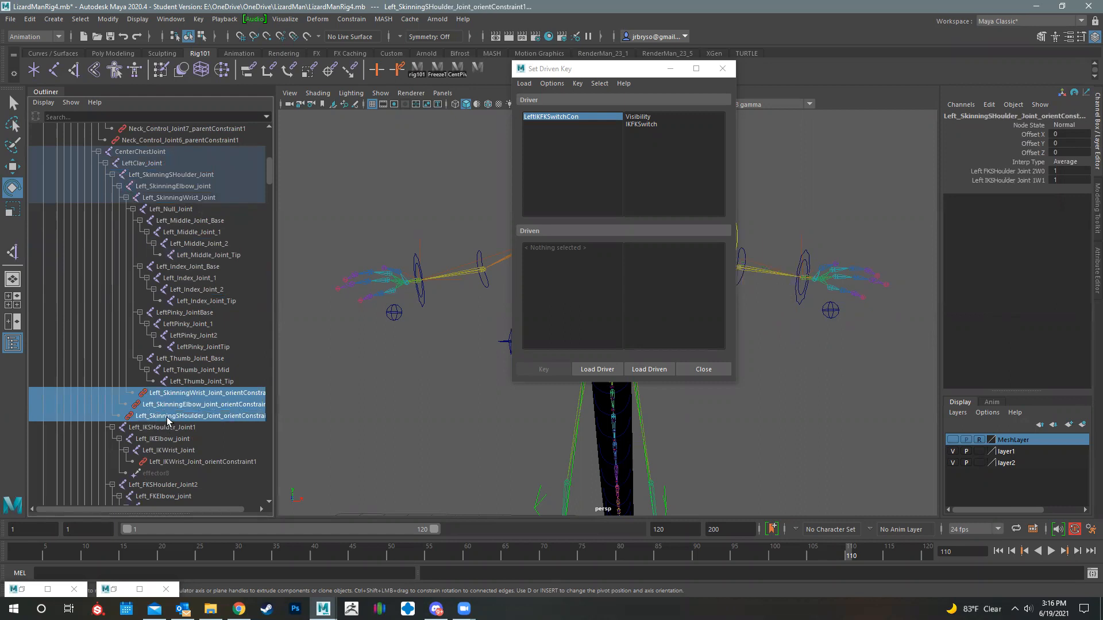
left_click(647, 369)
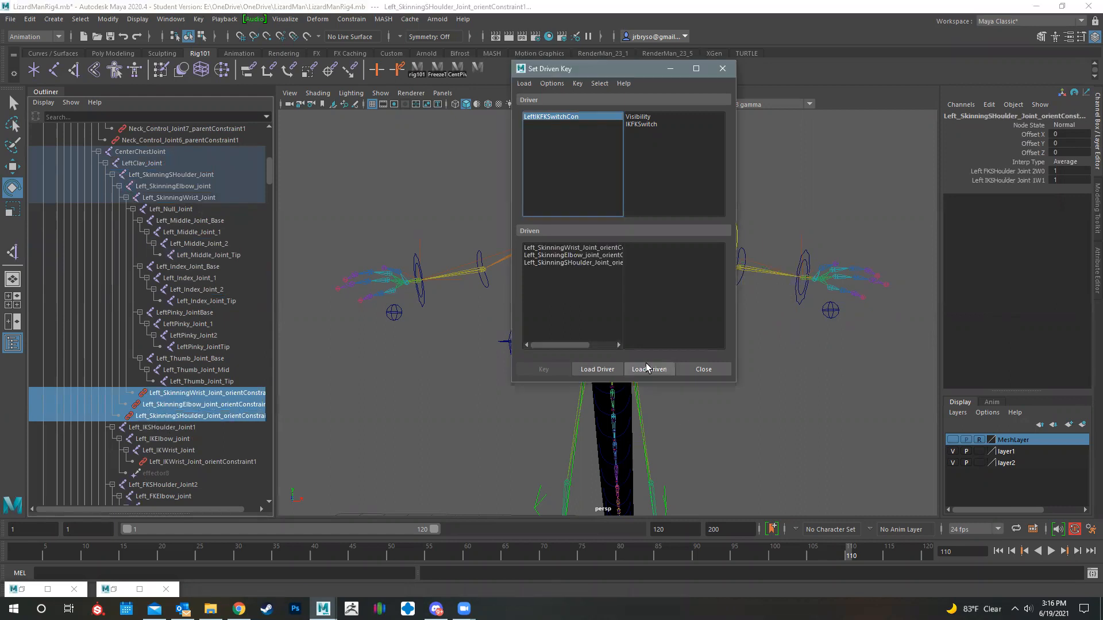
Review the FK and IK weights of the left wrist, elbow and shoulder orient constraints, along with the left switch control's attributes
left_click(573, 249)
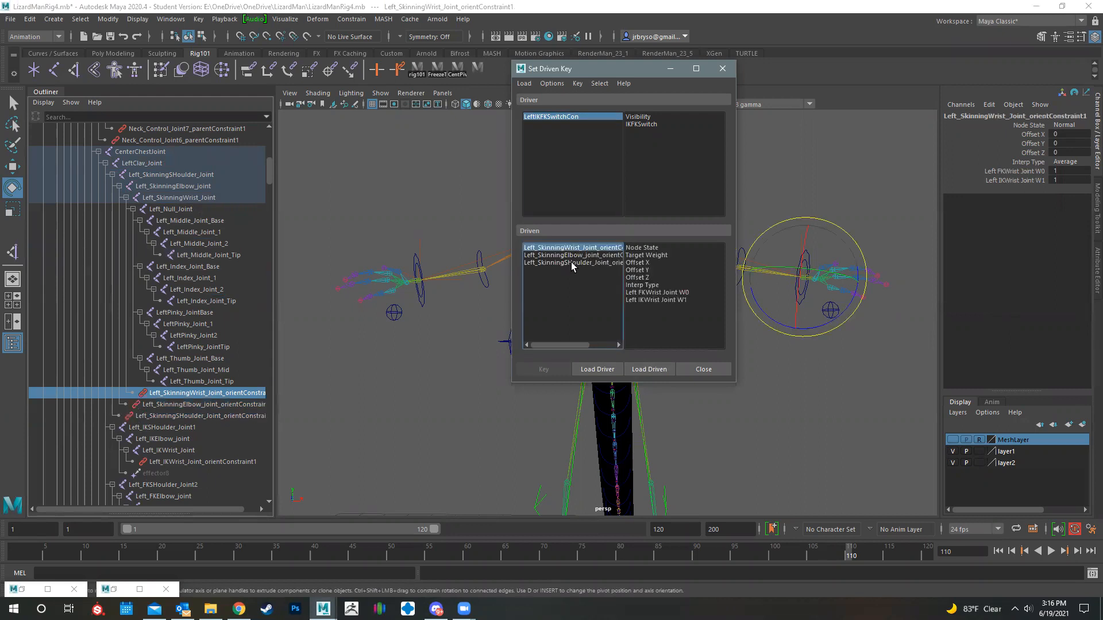
left_click(572, 256)
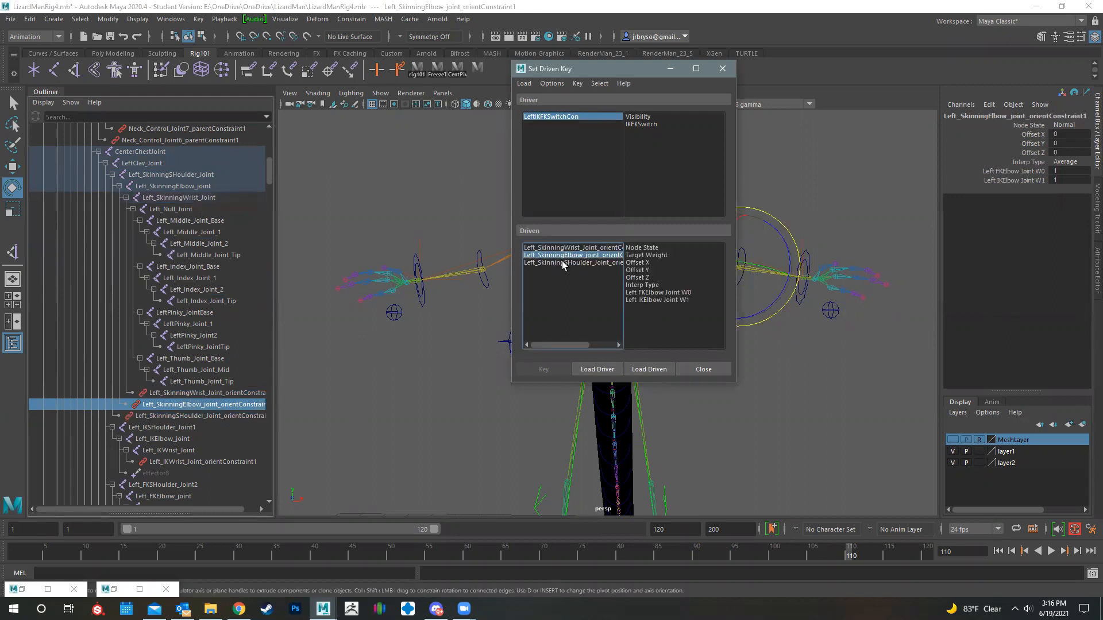
left_click(566, 262)
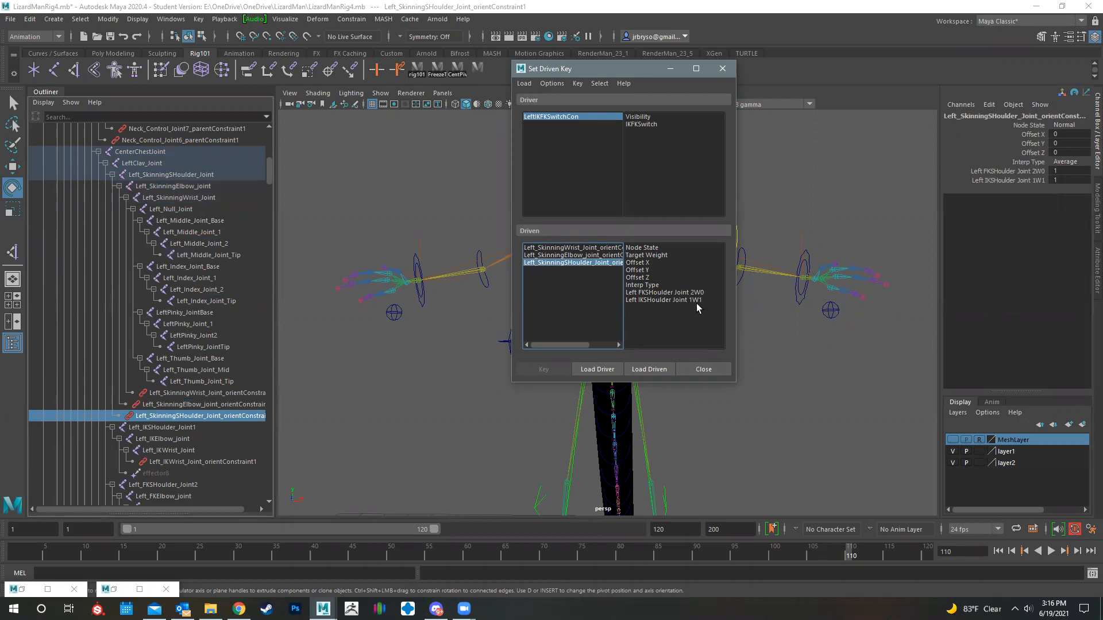
left_click(574, 255)
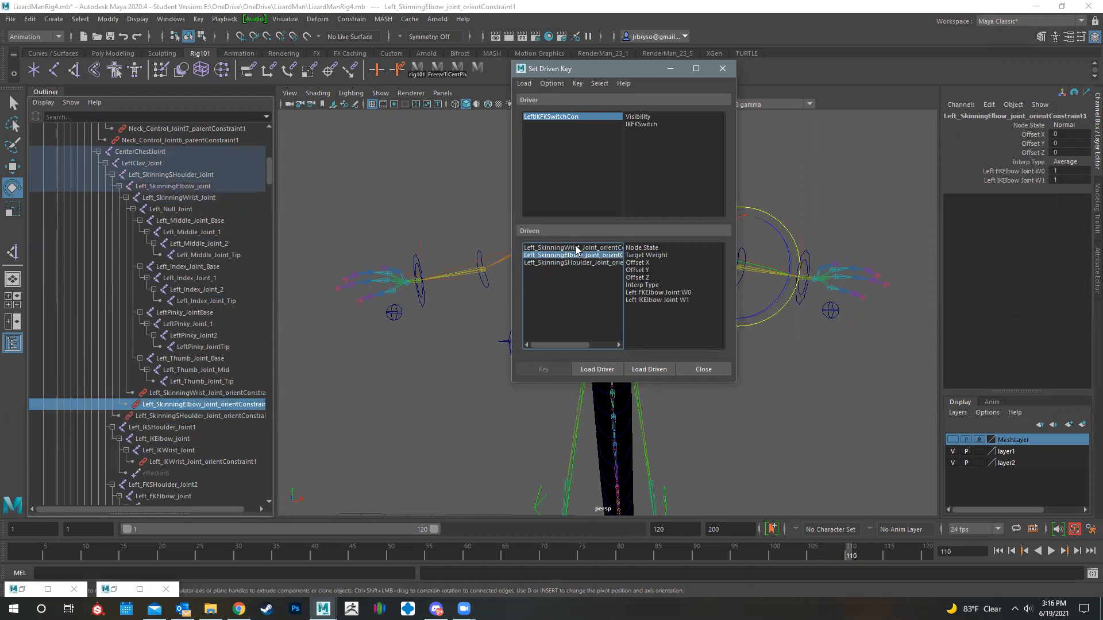
left_click(577, 248)
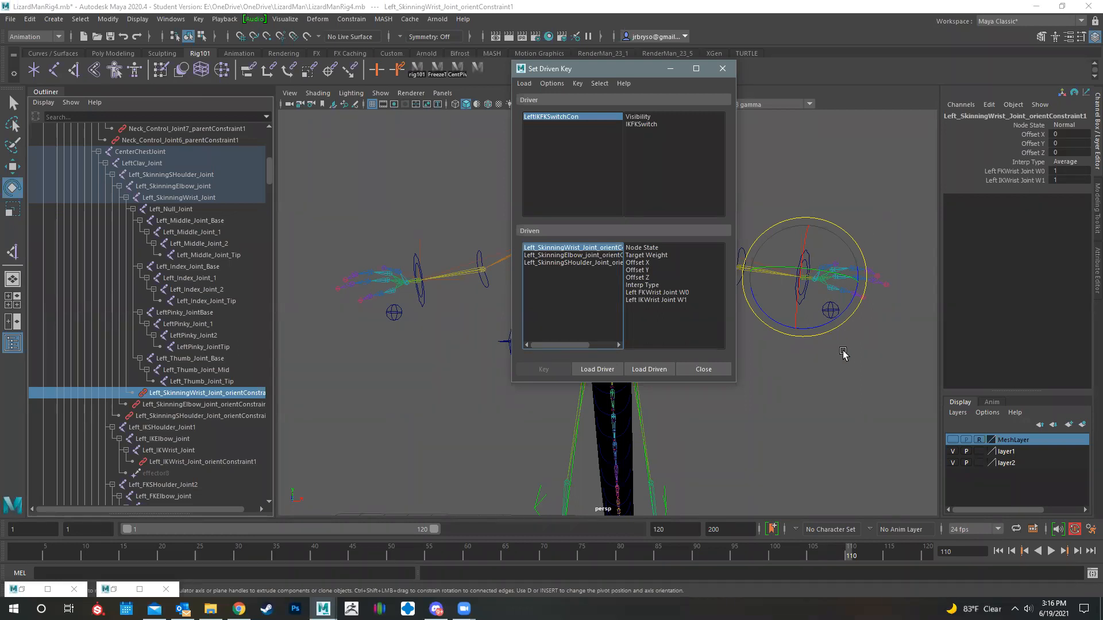
left_click(819, 308)
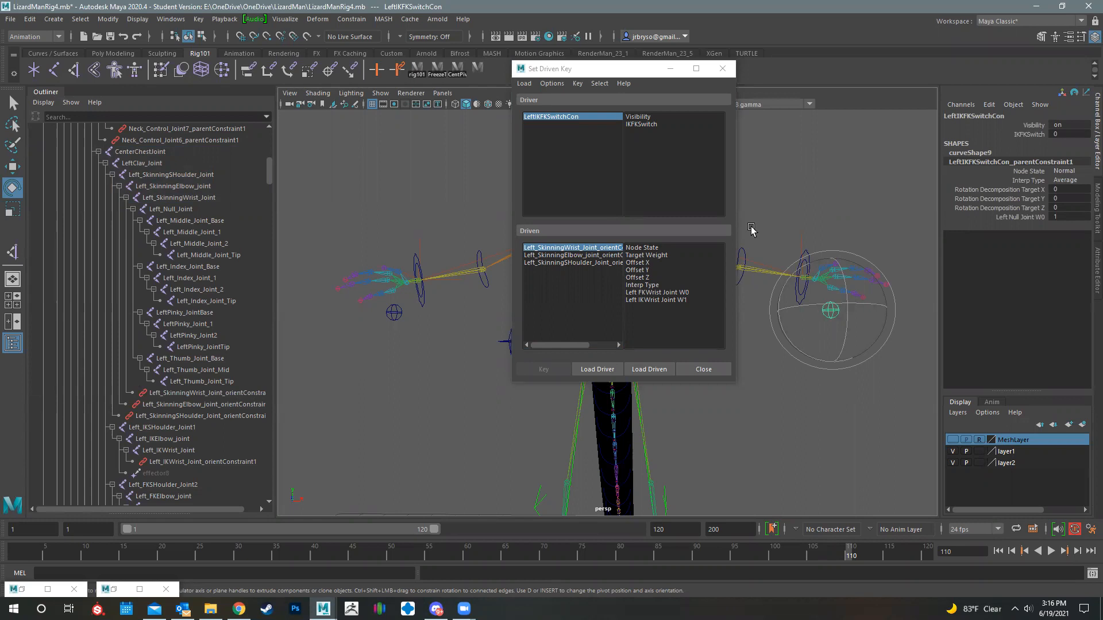
left_click(582, 256)
left_click(572, 263)
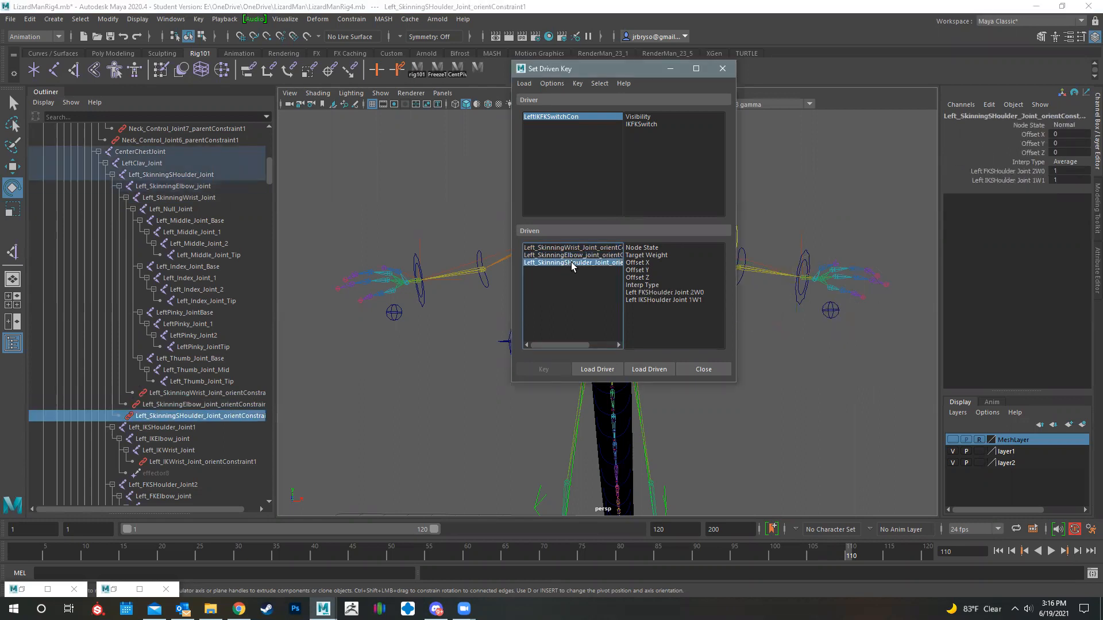
left_click(573, 248)
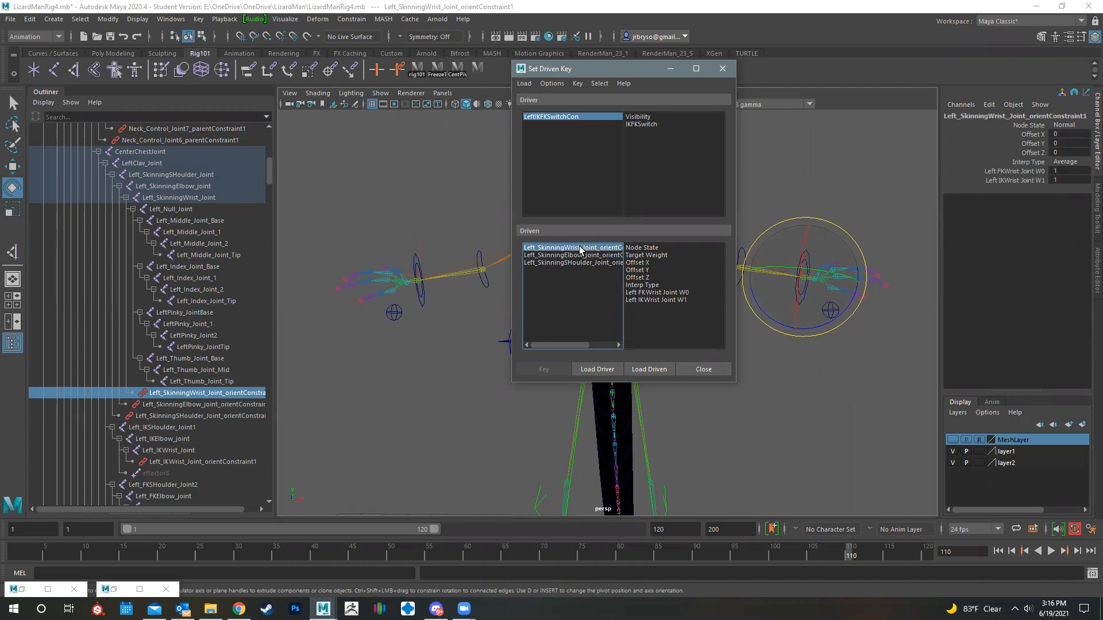
With IKFKSwitch as the driver attribute, set the left wrist constraint's IK weight to 0 and key its FK and IK weights
left_click(641, 124)
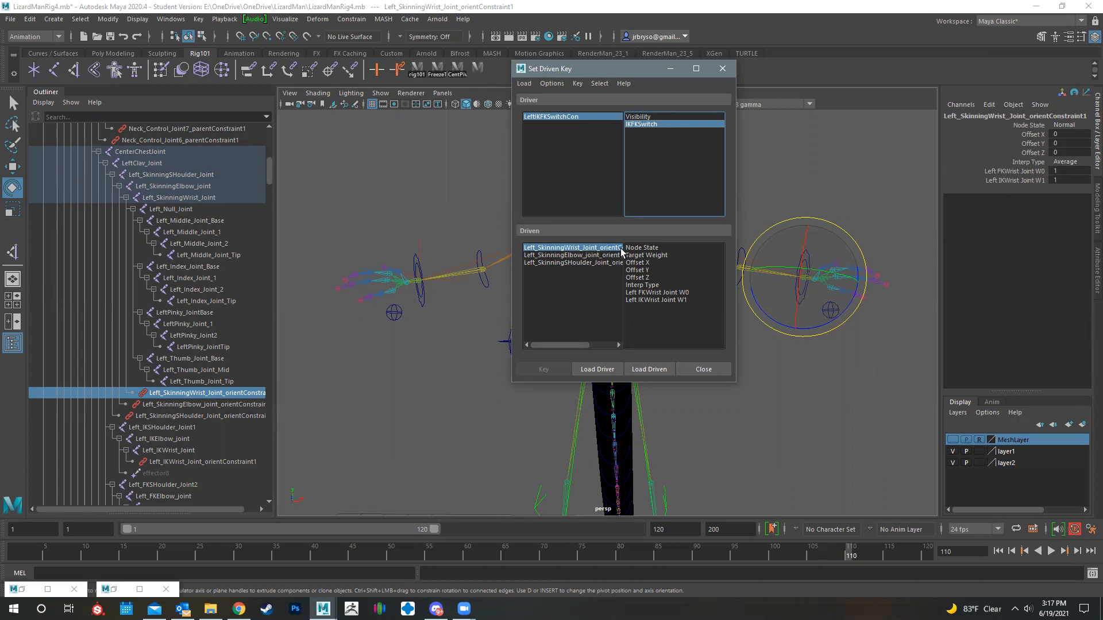
left_click(657, 293)
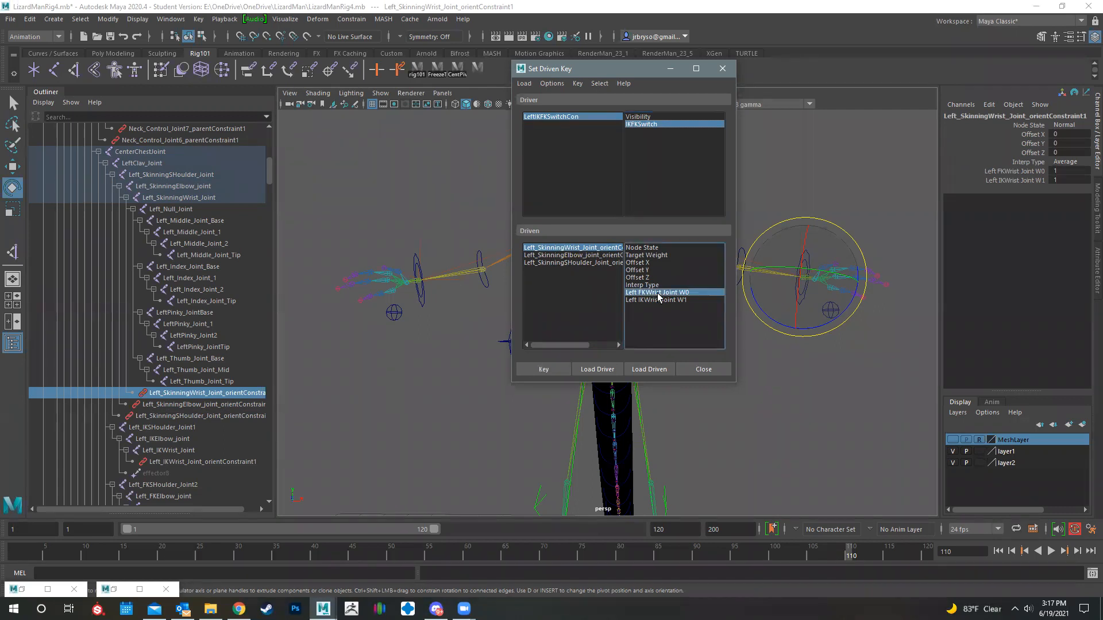
left_click(643, 299, "shift")
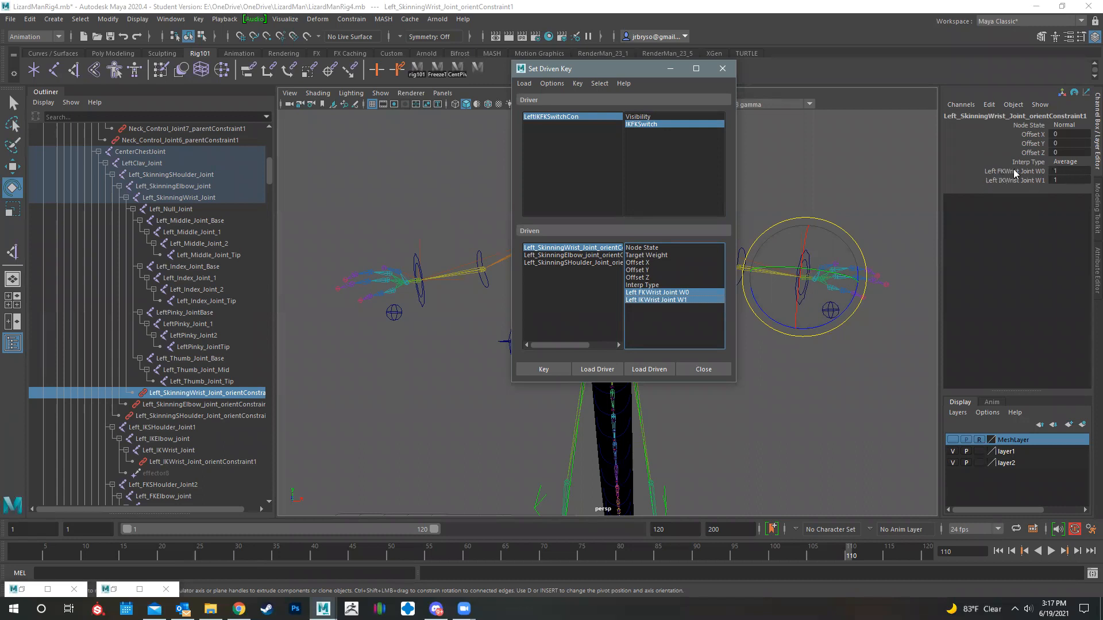
left_click(1065, 172)
left_click(1066, 181)
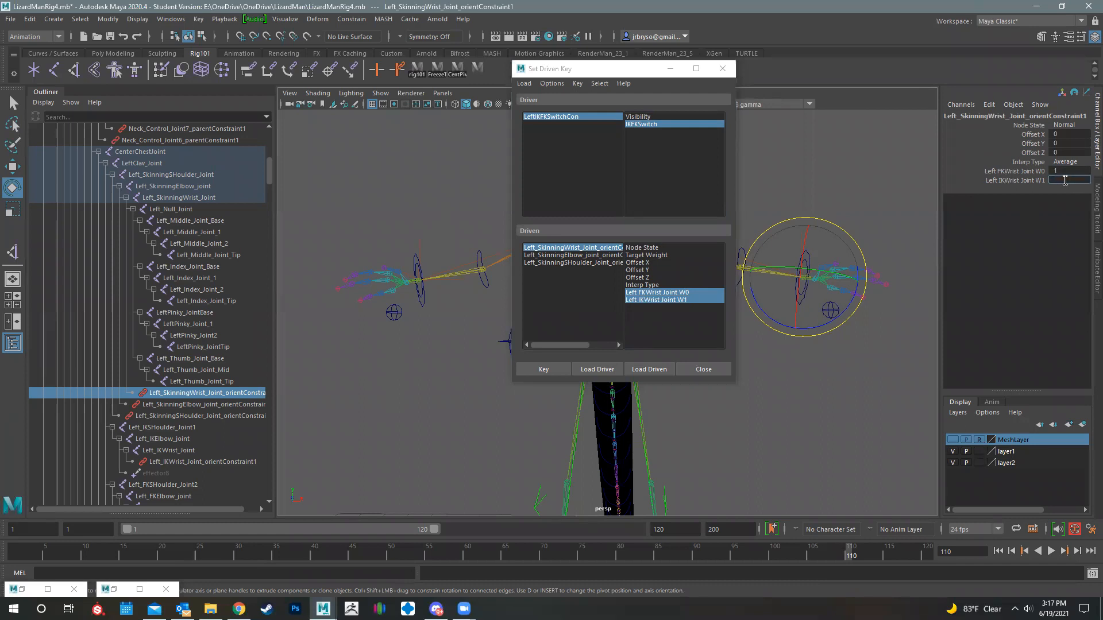
type("0")
key("Return")
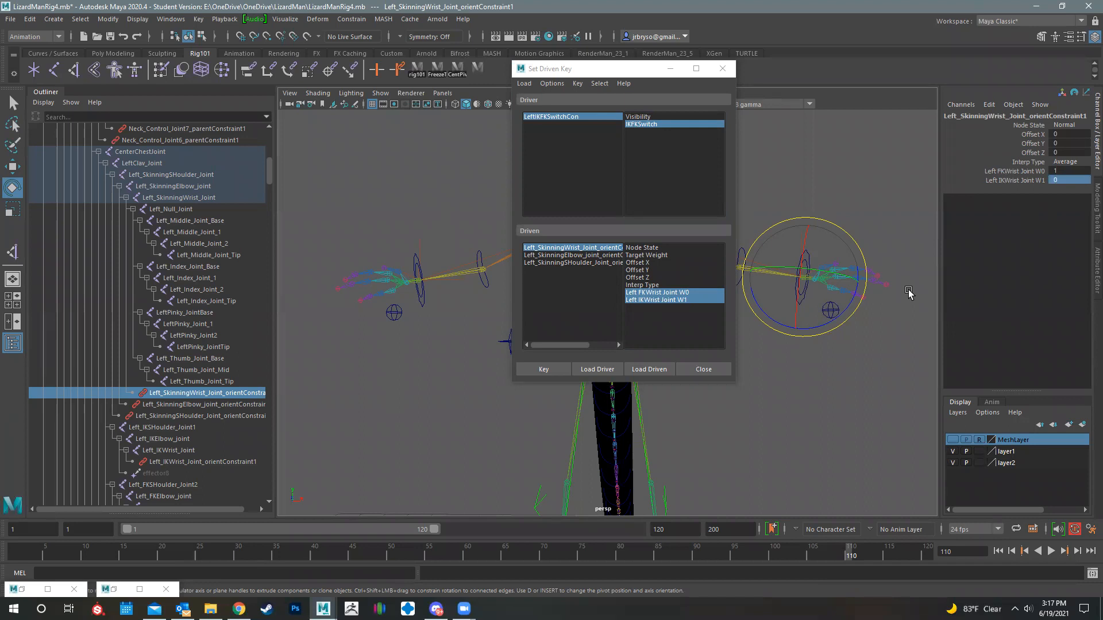
left_click(547, 369)
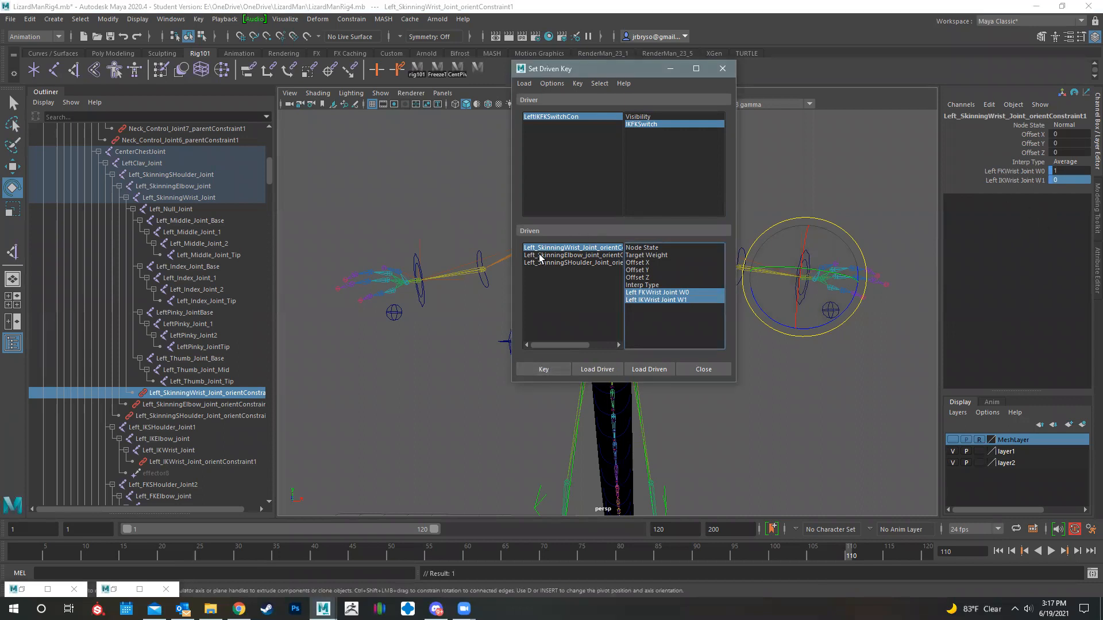
Set the left elbow constraint's IK weight to 0 and key its FK and IK weights against IKFKSwitch
left_click(557, 255)
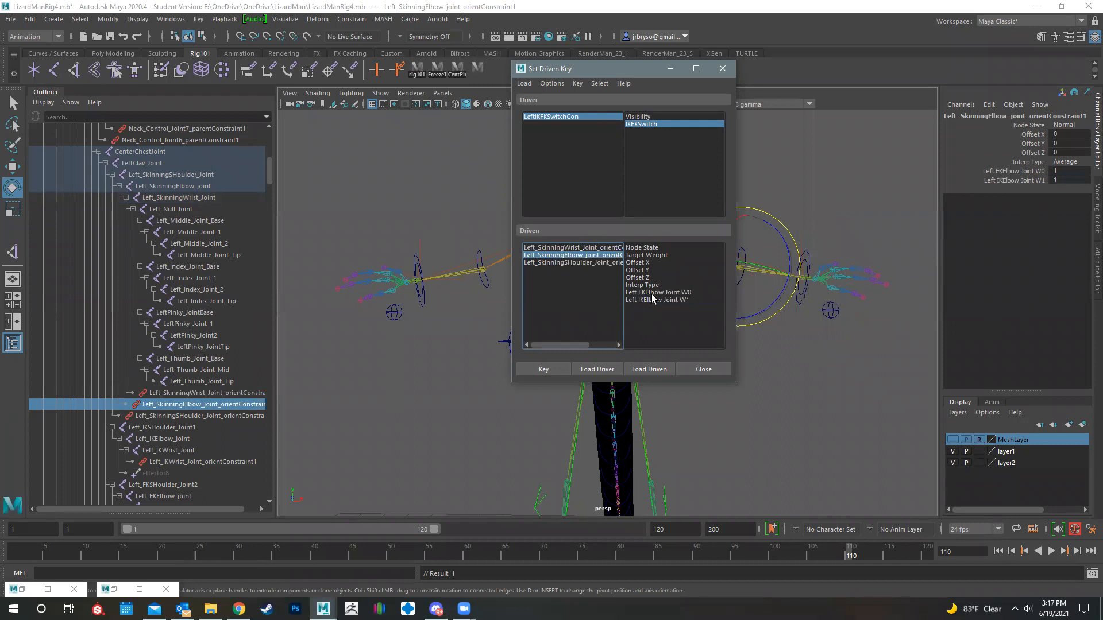
left_click_drag(657, 293, 661, 299)
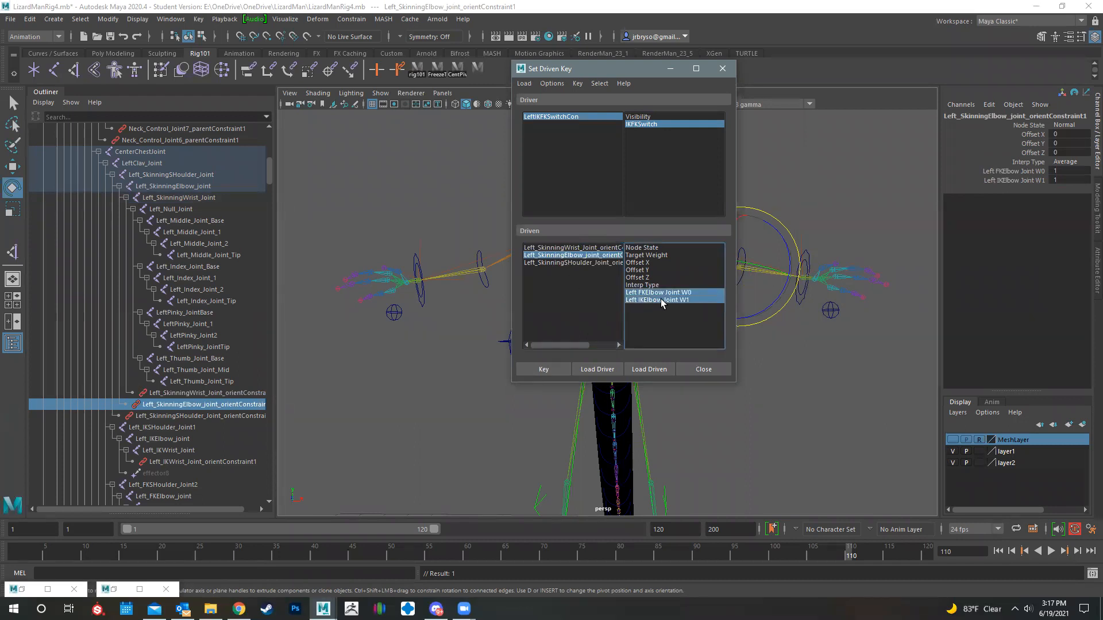
double_click(1068, 179)
type("0")
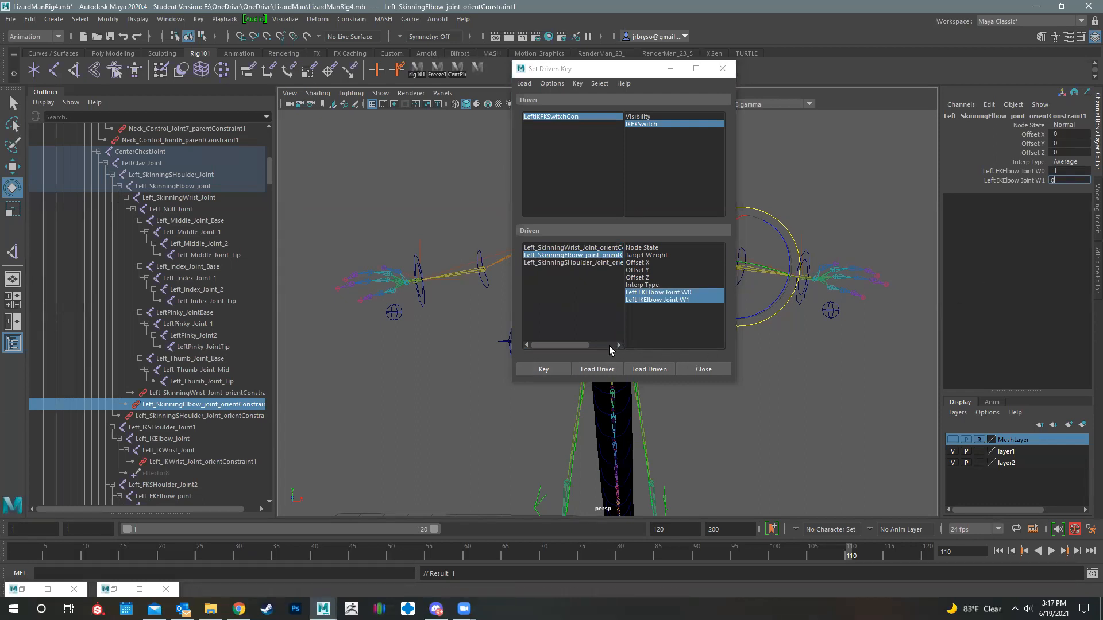
left_click(549, 369)
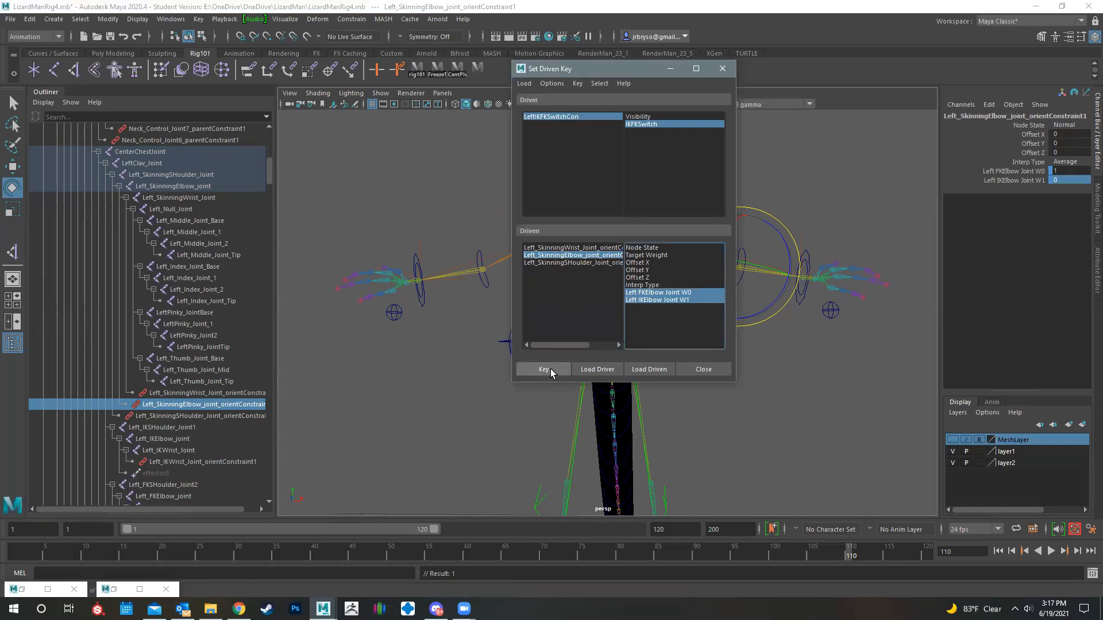
Set the left shoulder constraint's IK weight to 0 and key its FK and IK weights against IKFKSwitch
left_click(585, 263)
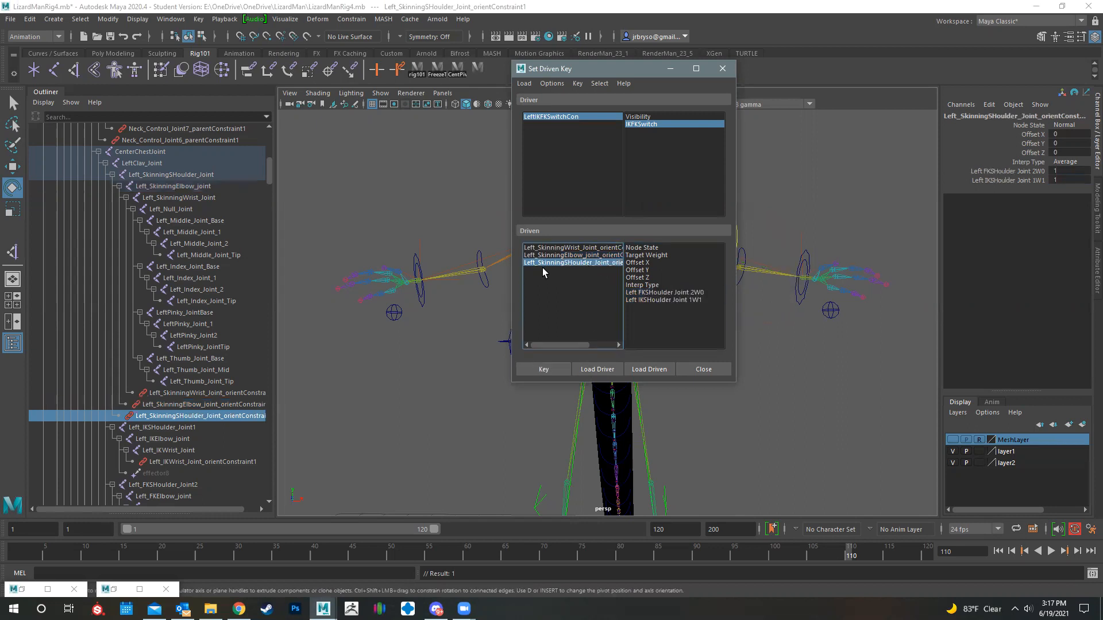
left_click_drag(660, 293, 662, 301)
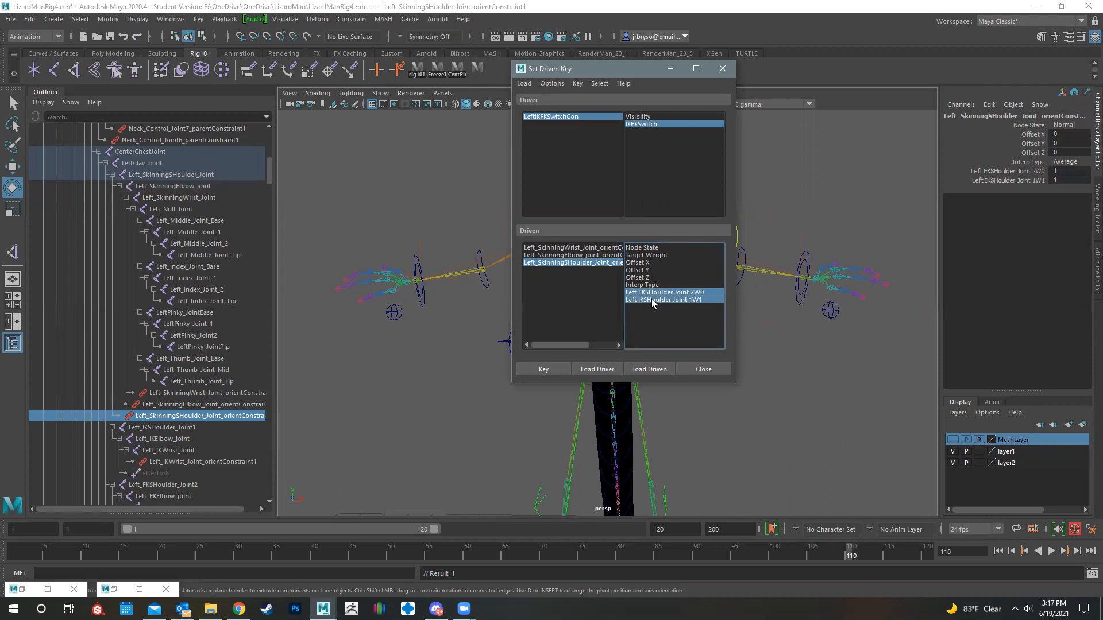
double_click(1068, 179)
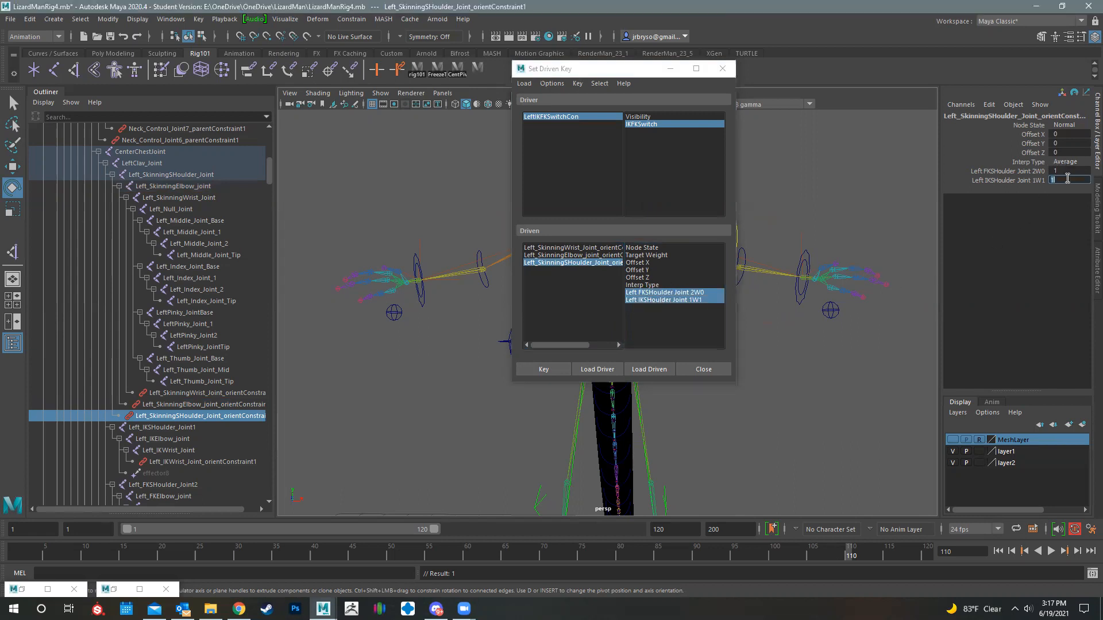
type("0")
key("Return")
left_click(553, 370)
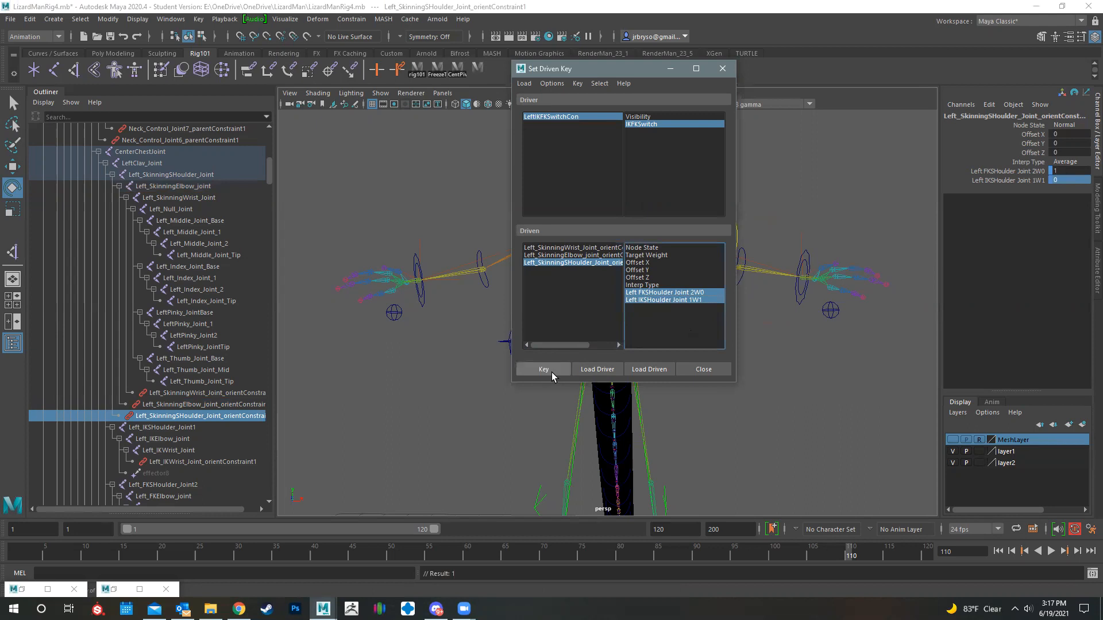
Raise the IKFKSwitch value on LeftIKFKSwitchCon for the IK side of the switch
left_click(581, 249)
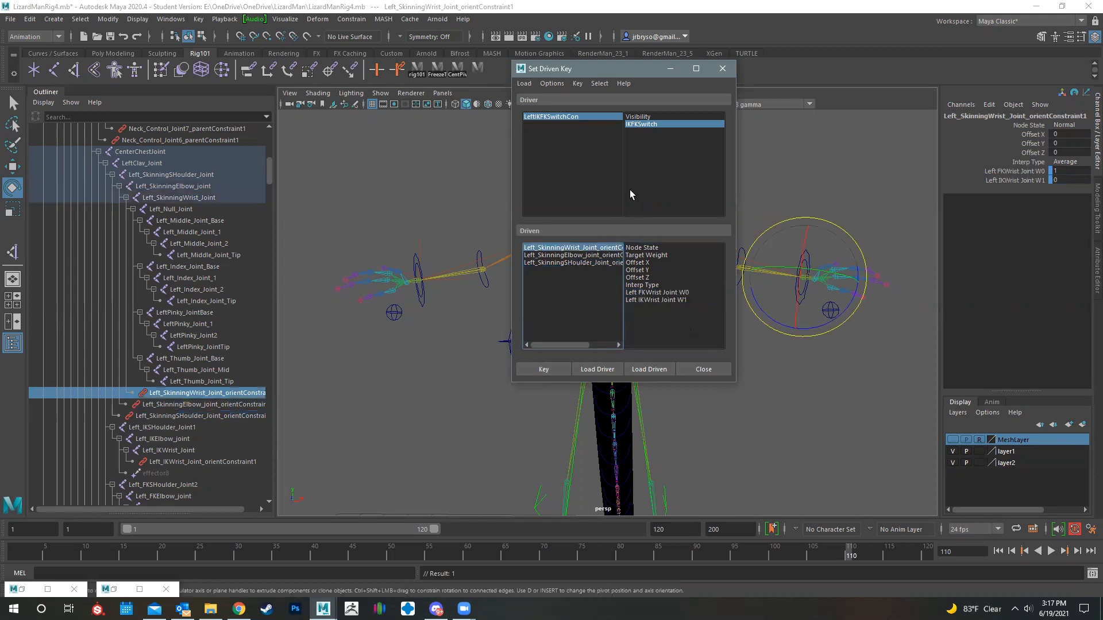
mouse_move(806, 243)
middle_mouse_down("alt")
mouse_move(824, 247)
mouse_move(816, 253)
middle_mouse_up("alt")
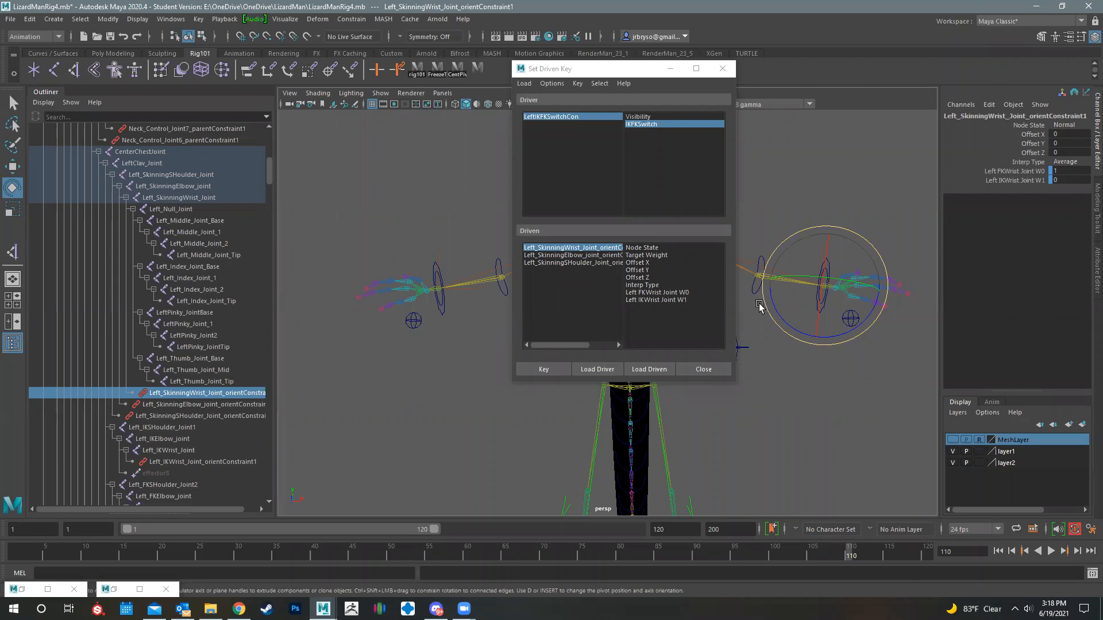
left_click(893, 391)
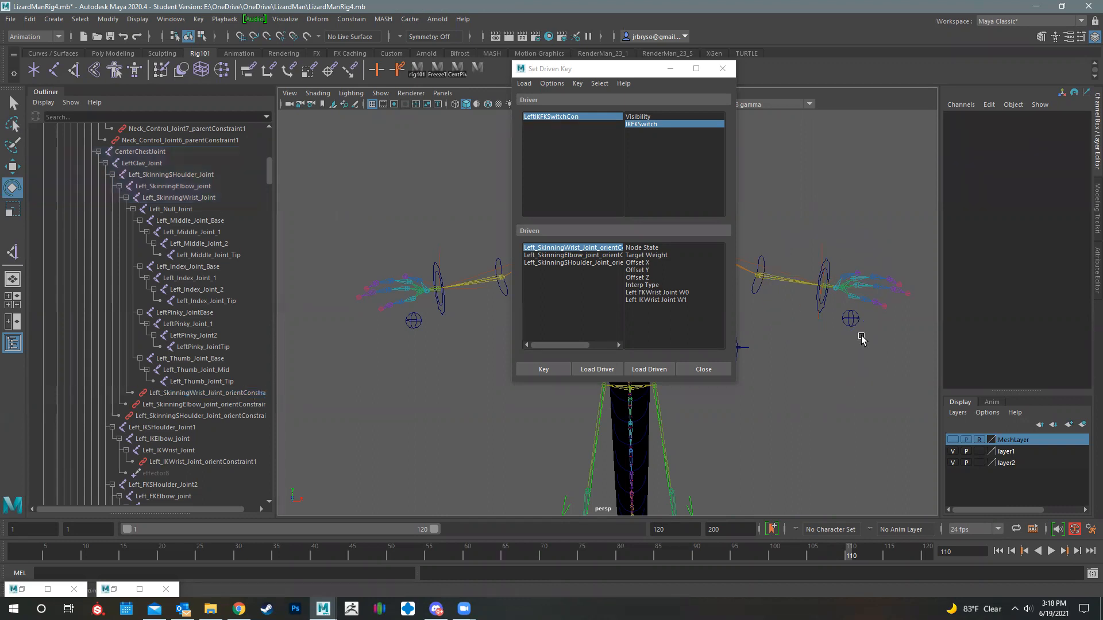
left_click(856, 321)
left_click(1030, 134)
middle_click_drag(777, 219, 911, 203)
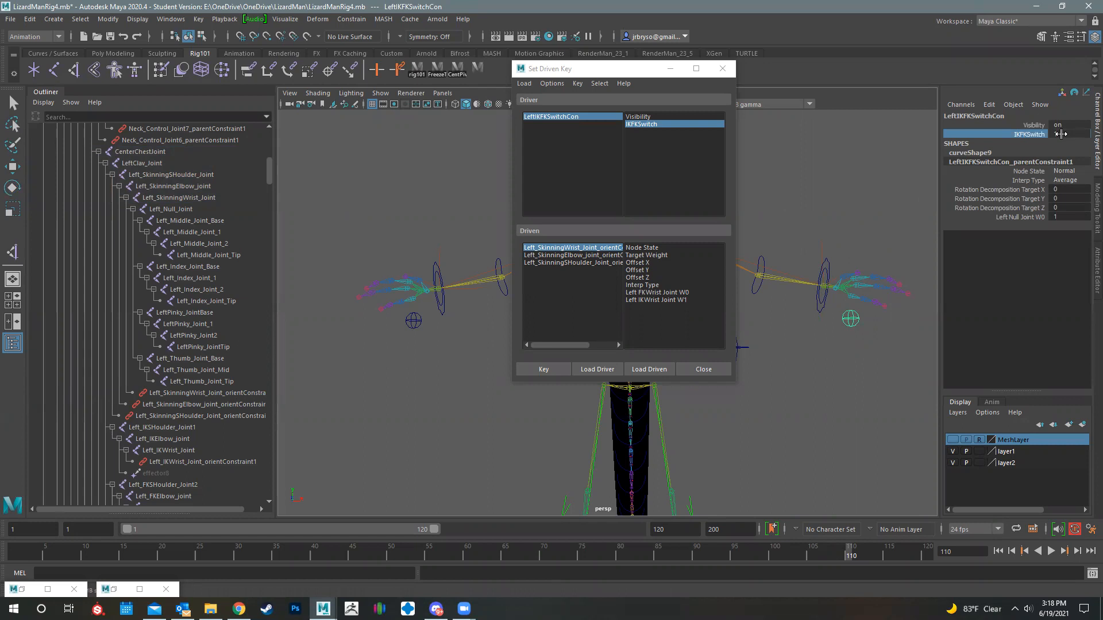
Swap the left wrist constraint's FK and IK weights in favour of IK and key both against the raised IKFKSwitch value
left_click(589, 248)
left_click(655, 293)
left_click(662, 300, "shift")
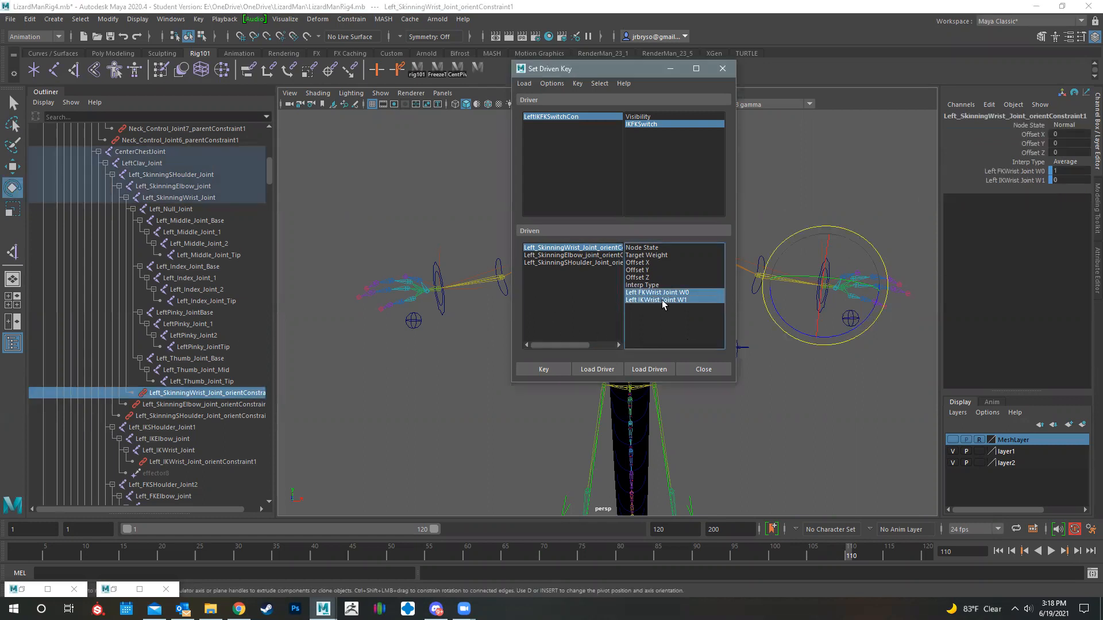
double_click(1070, 170)
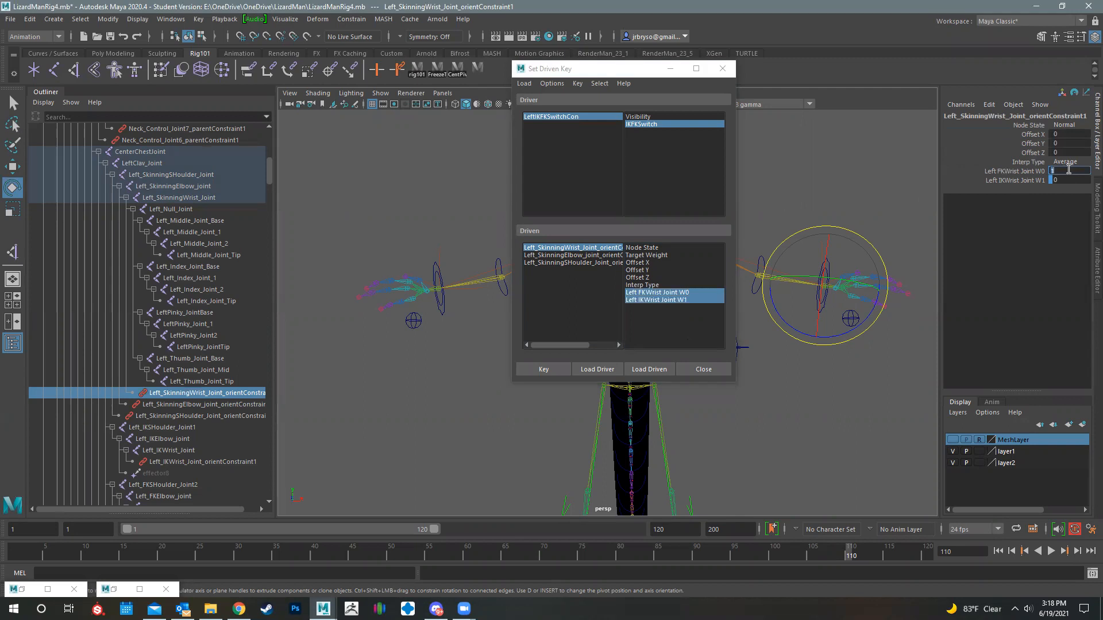
double_click(1069, 180)
key("Return")
left_click(543, 370)
Turn off the left elbow constraint's FK weight, set its IK weight to 1, and key both against the raised IKFKSwitch value
left_click(577, 255)
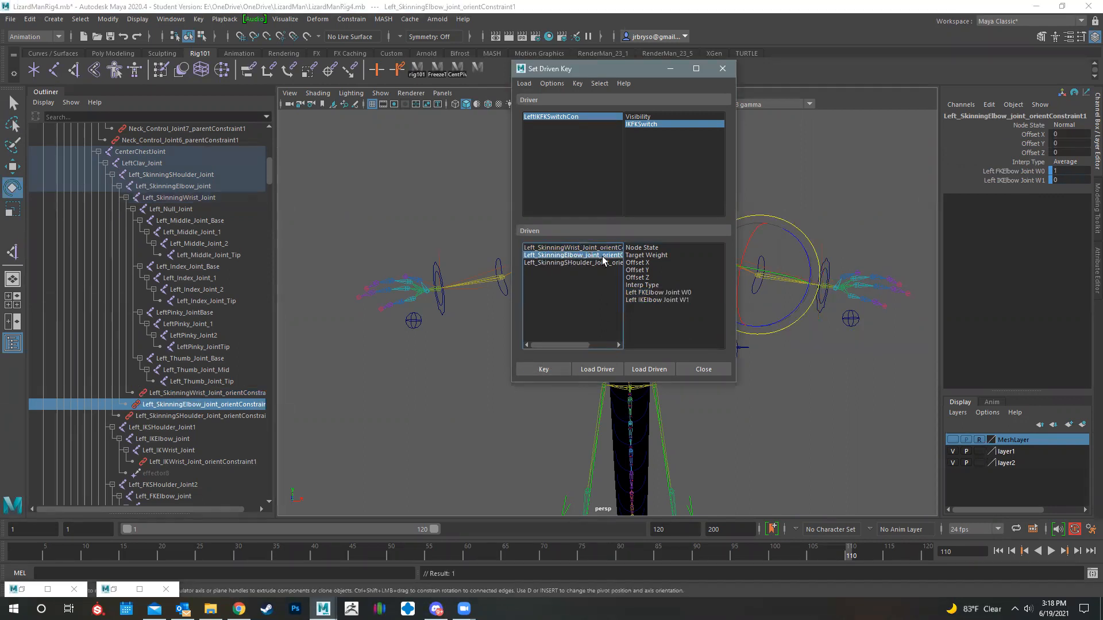
left_click(670, 293)
left_click(669, 295, "ctrl")
left_click(672, 294, "ctrl")
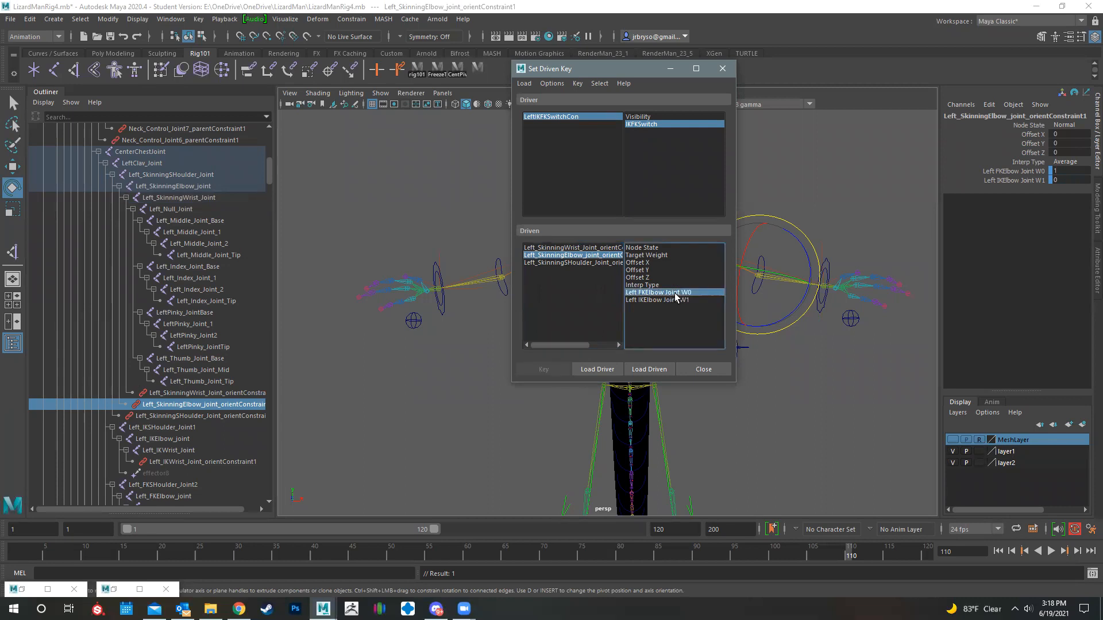
left_click(666, 299, "ctrl")
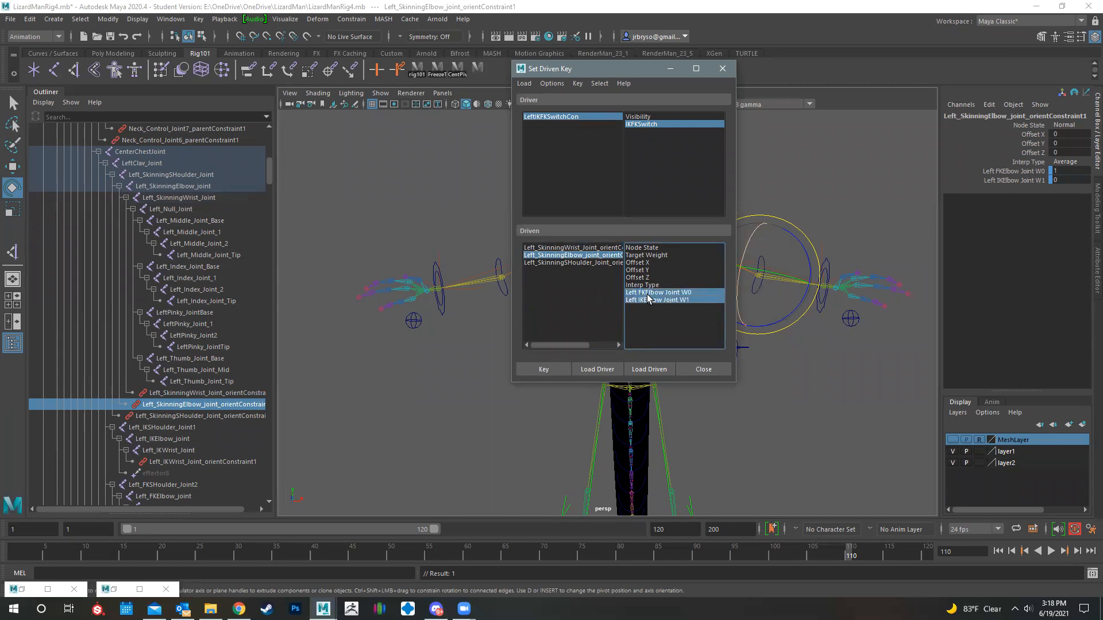
double_click(1064, 172)
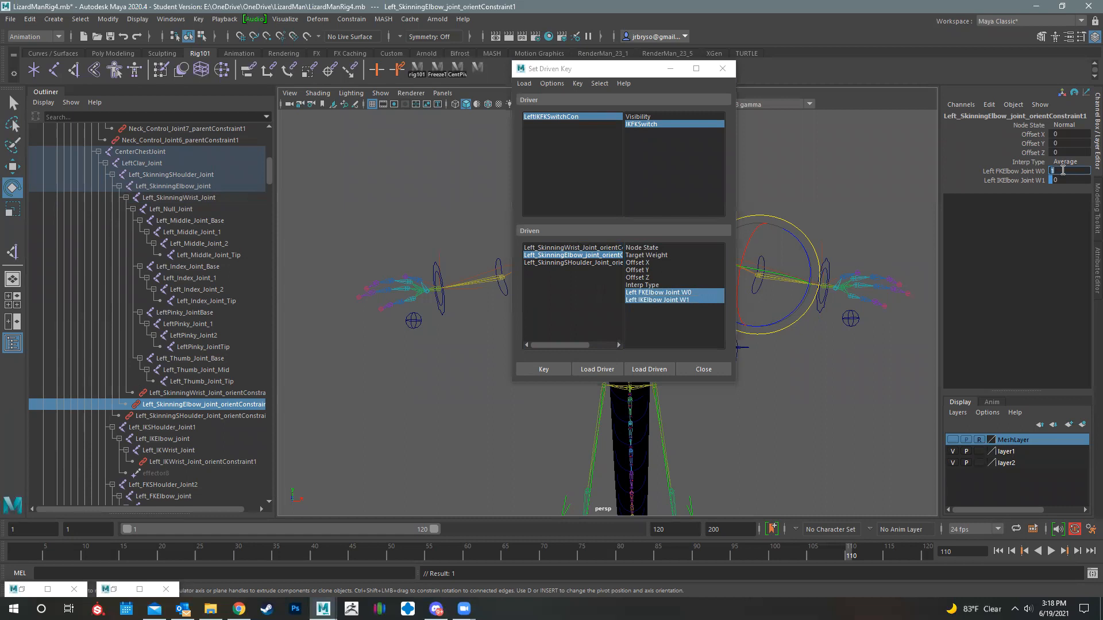
double_click(1064, 179)
type("1")
key("Return")
left_click(543, 369)
Set the left shoulder constraint's FK weight to 0 and IK weight to 1, and key both against IKFKSwitch
left_click(566, 263)
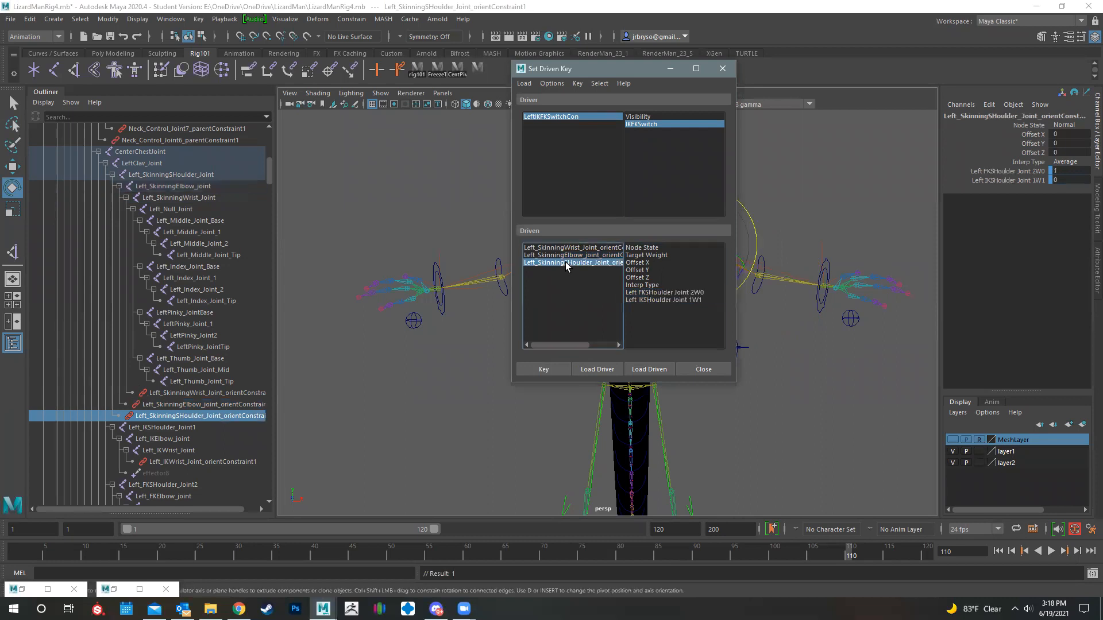
left_click(664, 293)
left_click(665, 300, "shift")
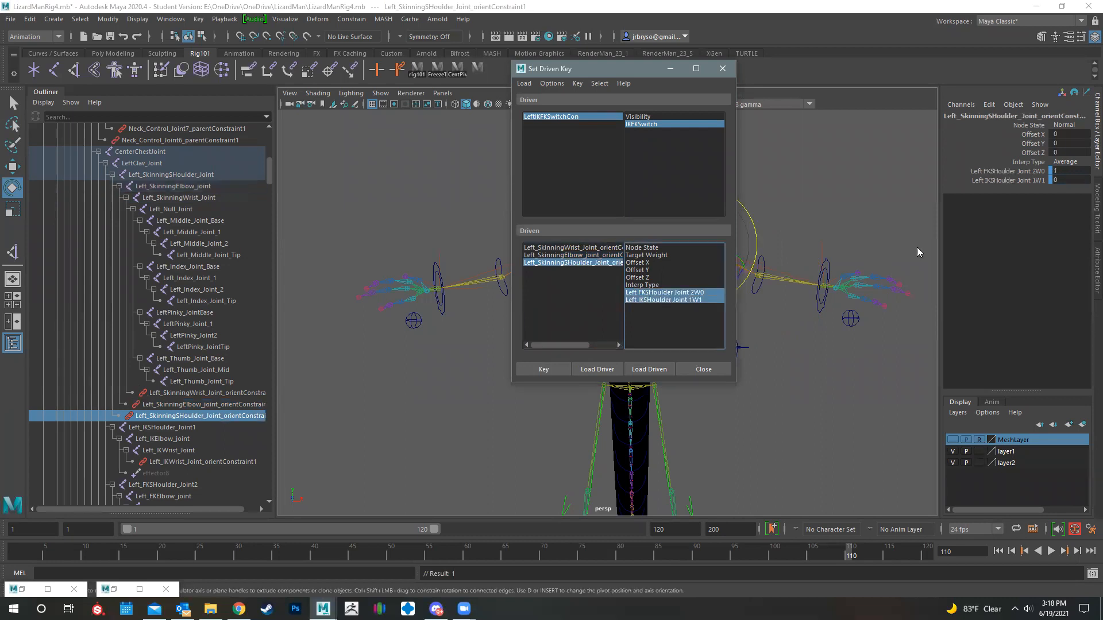
double_click(1069, 170)
double_click(1069, 181)
type("1")
key("Return")
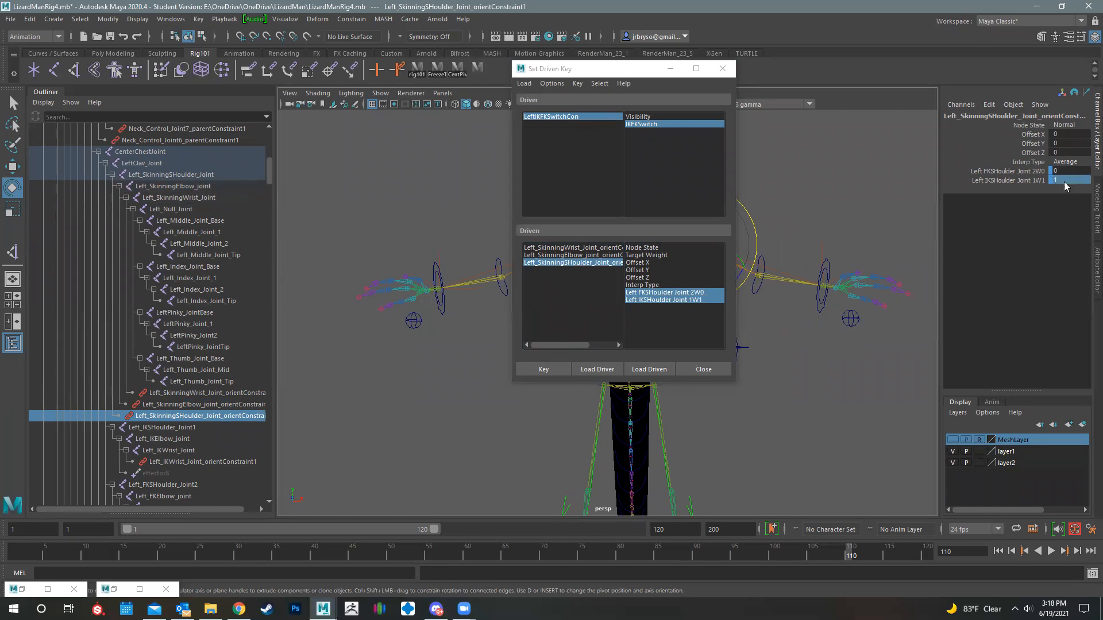
left_click(543, 371)
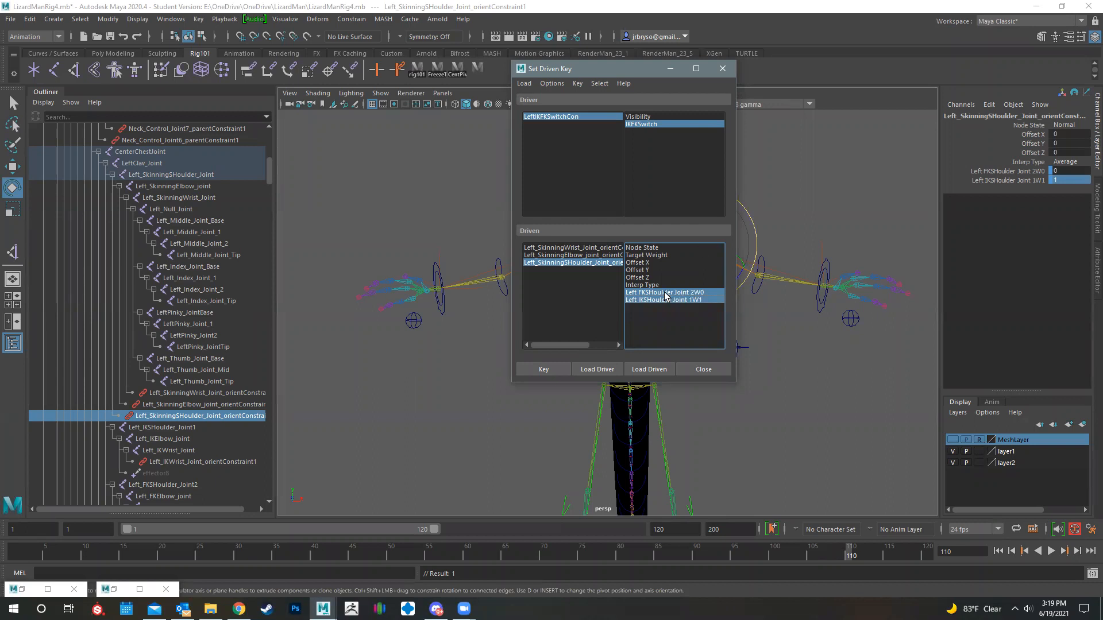
left_click(639, 124)
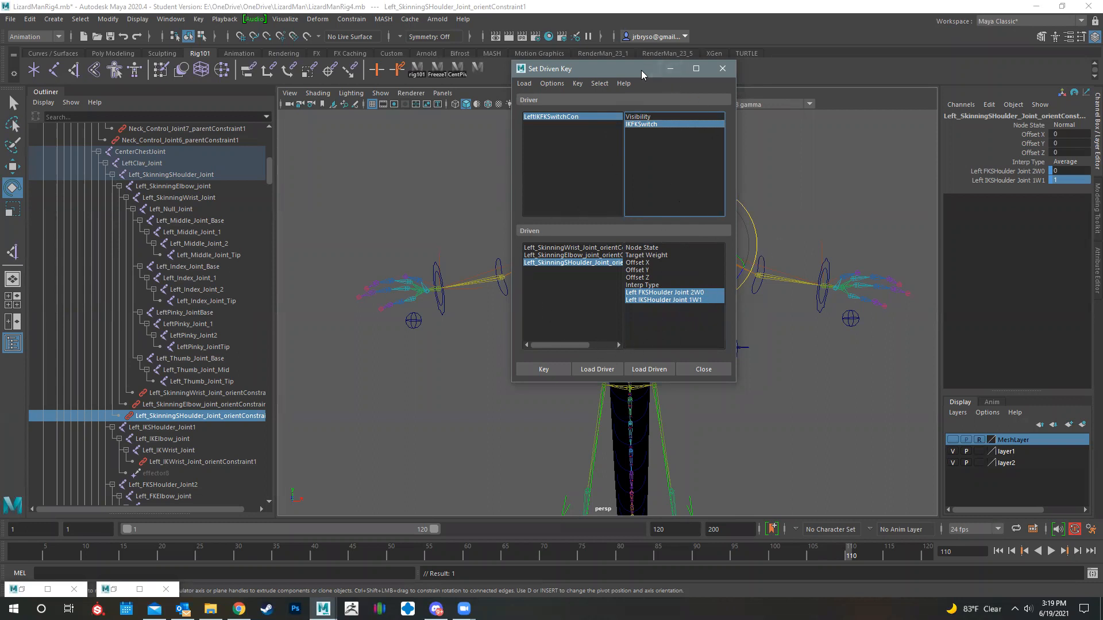
Rotate the left FK shoulder, elbow and wrist controls together to bend the FK arm upward, about 22 to 38 degrees in Z
left_click_drag(653, 72, 340, 94)
left_click(699, 208)
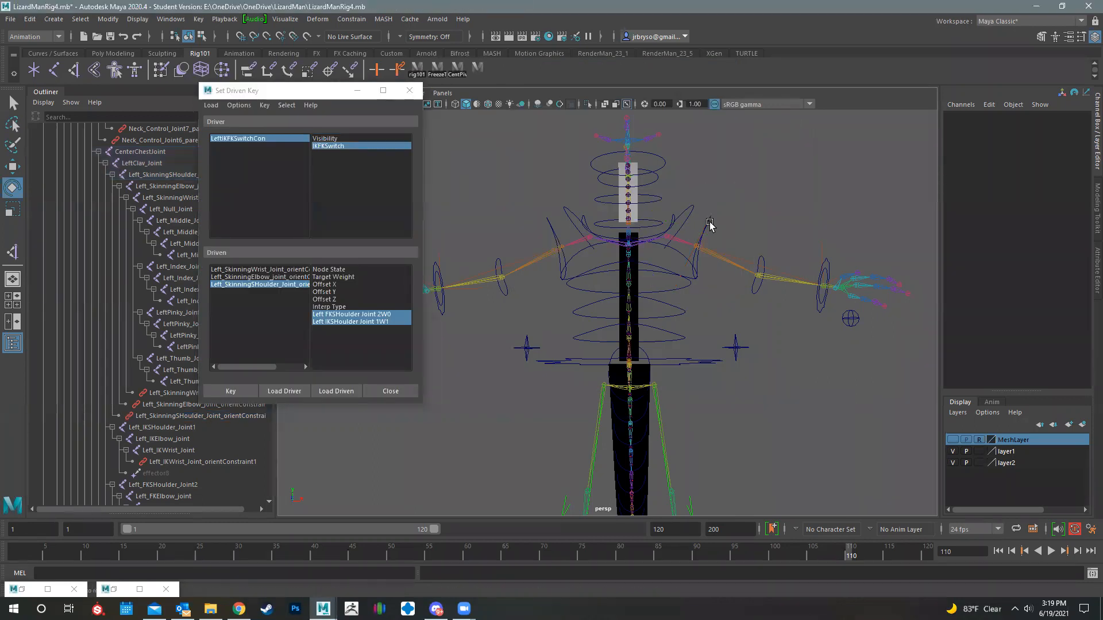
left_click(709, 223)
left_click(763, 262)
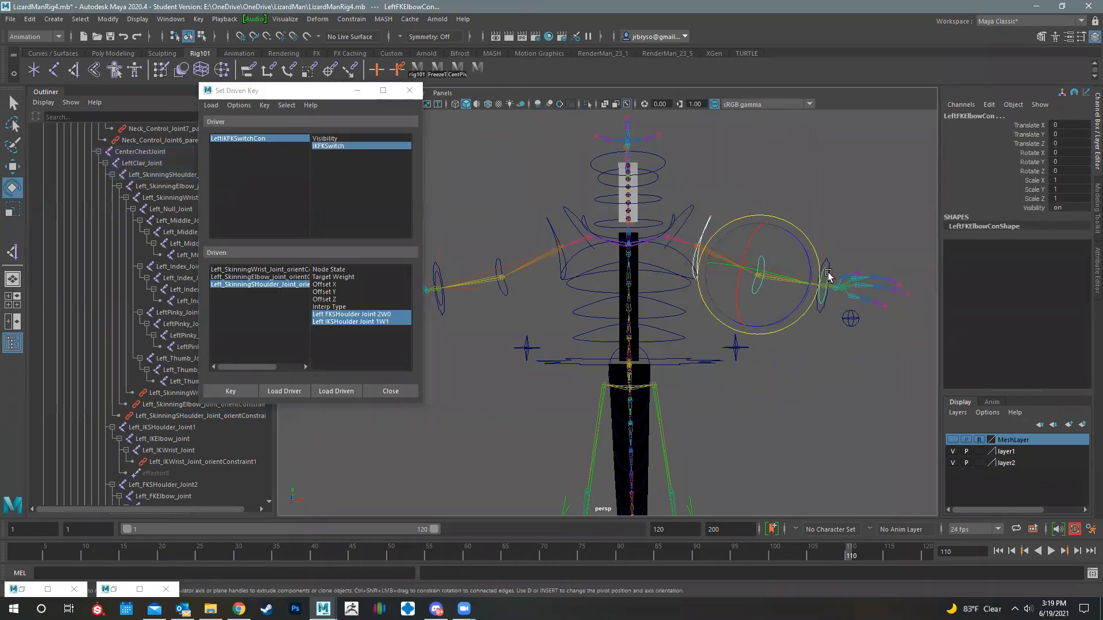
left_click(828, 274)
left_click_drag(828, 275, 839, 197)
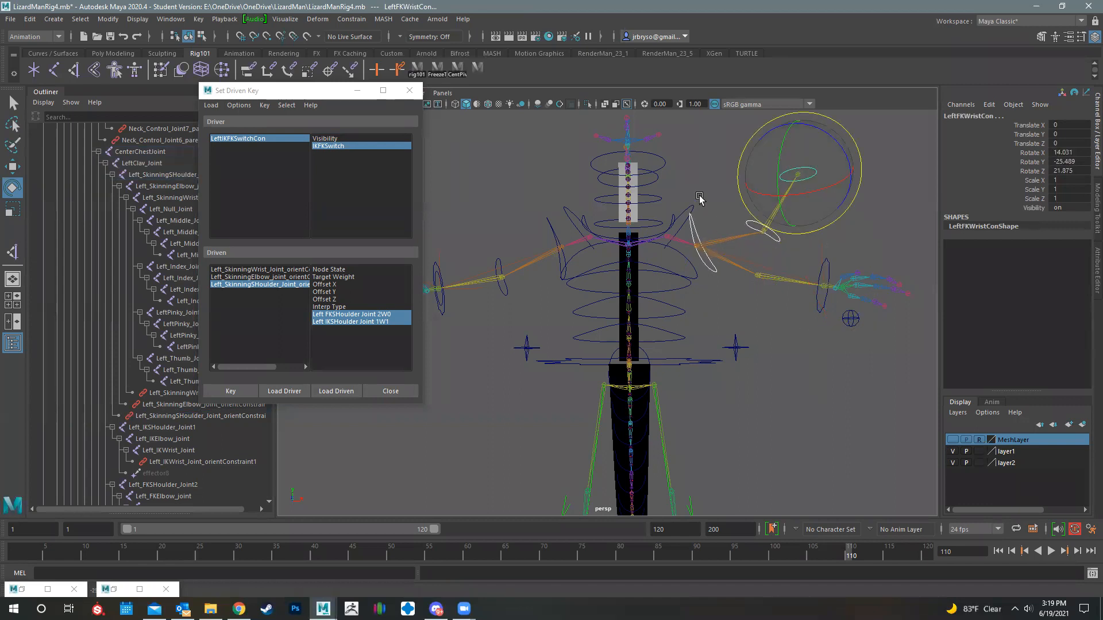
Move the left IK wrist control inward and down by about -0.5, -0.71, -0.3 and rotate it about -35 degrees in Z
left_click(845, 271)
key("w")
left_click_drag(825, 288, 764, 328)
key("e")
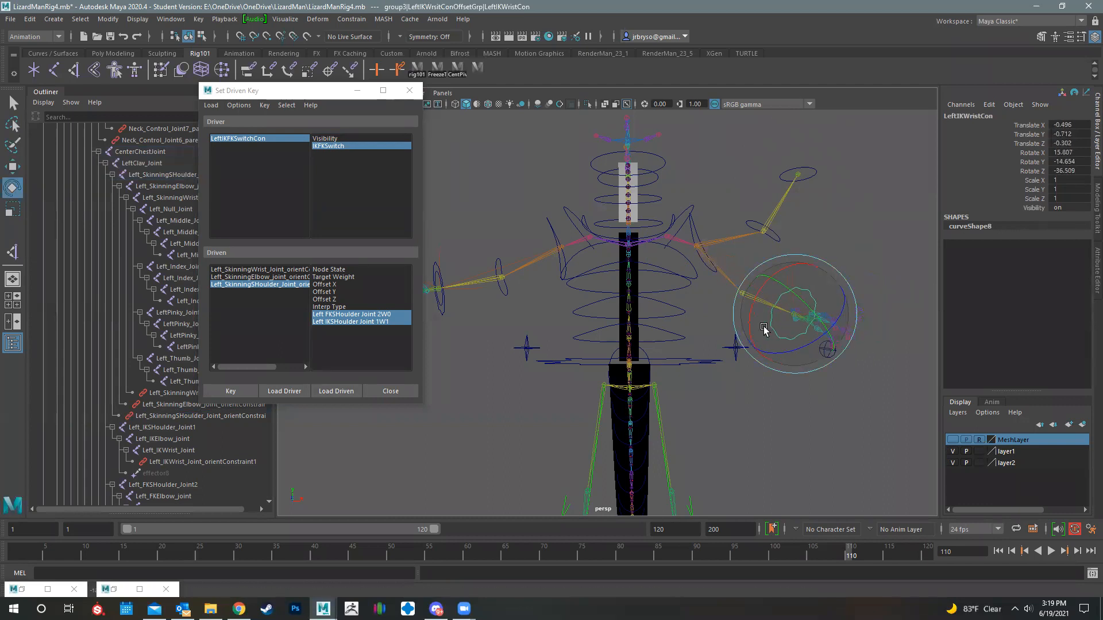
Set IKFKSwitch on LeftIKFKSwitchCon to 0 and inspect which pose the left skinning arm follows
left_click(871, 326)
left_click(828, 351)
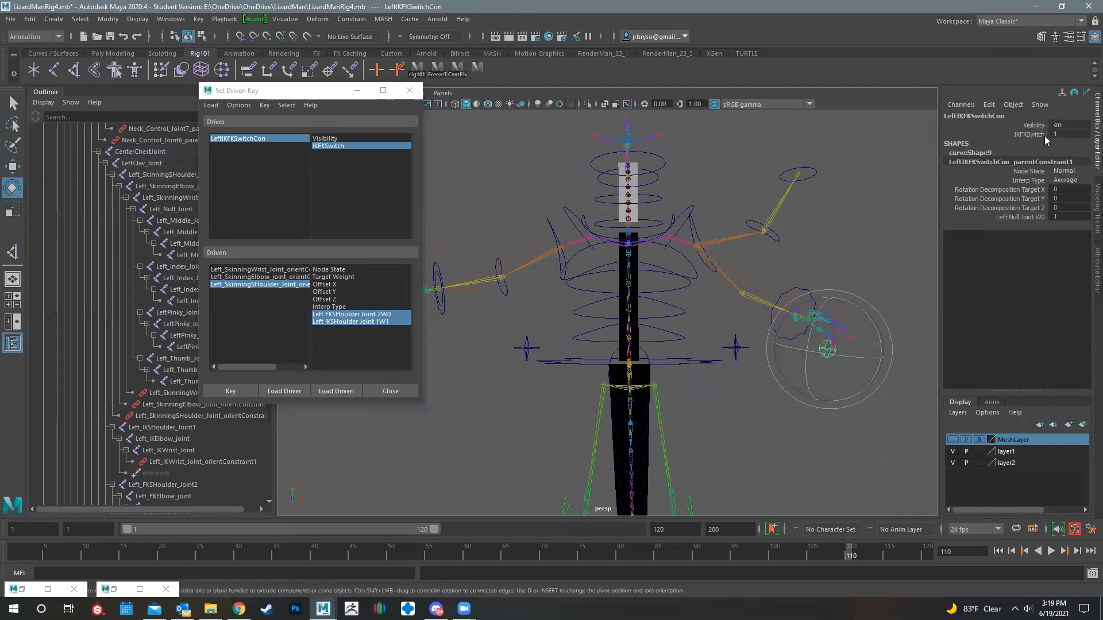
left_click(1028, 135)
middle_click_drag(845, 234, 773, 231)
mouse_move(737, 257)
left_mouse_down("alt")
mouse_move(825, 289)
mouse_move(747, 241)
left_mouse_up("alt")
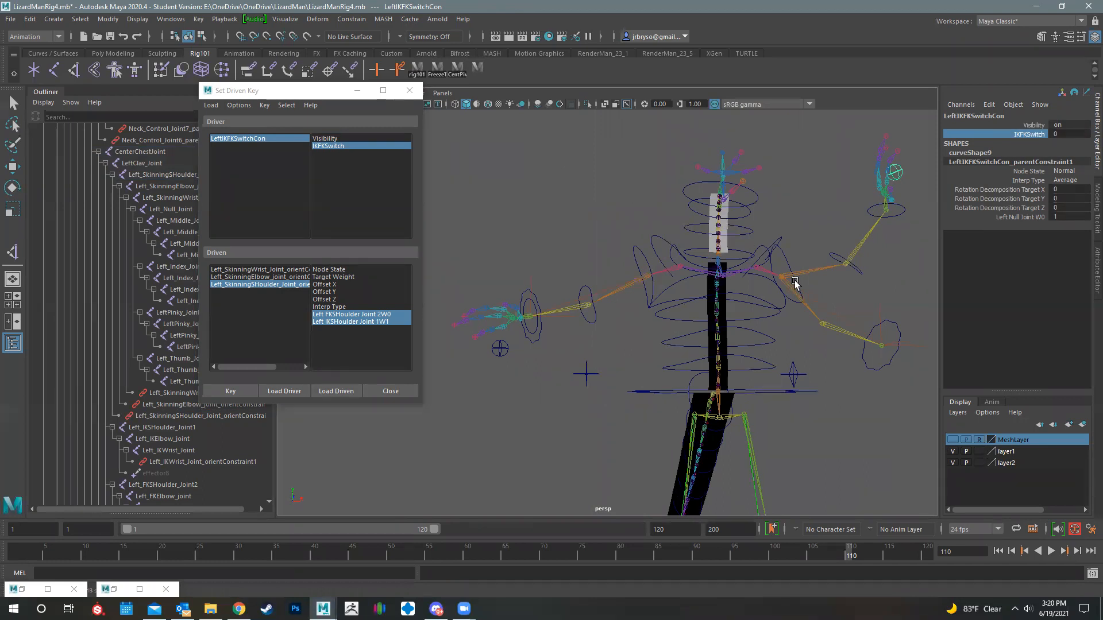
left_click_drag(791, 322, 736, 285, "alt")
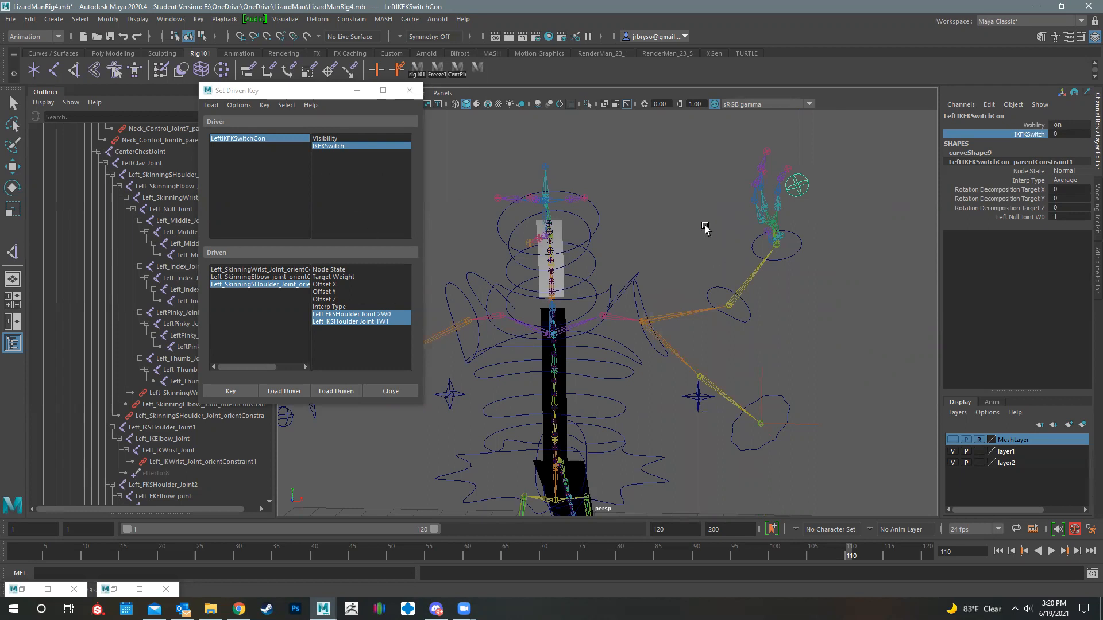
Load the left IK wrist and elbow controls as driven objects and choose Visibility as the driven attribute for both
left_click(784, 400)
key("e")
left_click(697, 396)
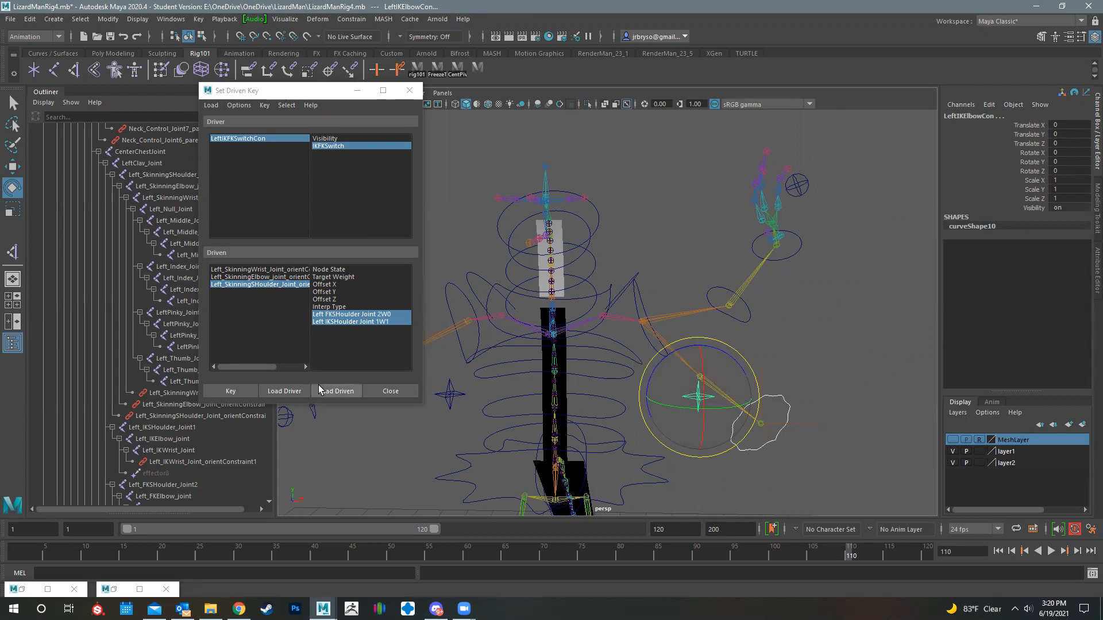
left_click(333, 392)
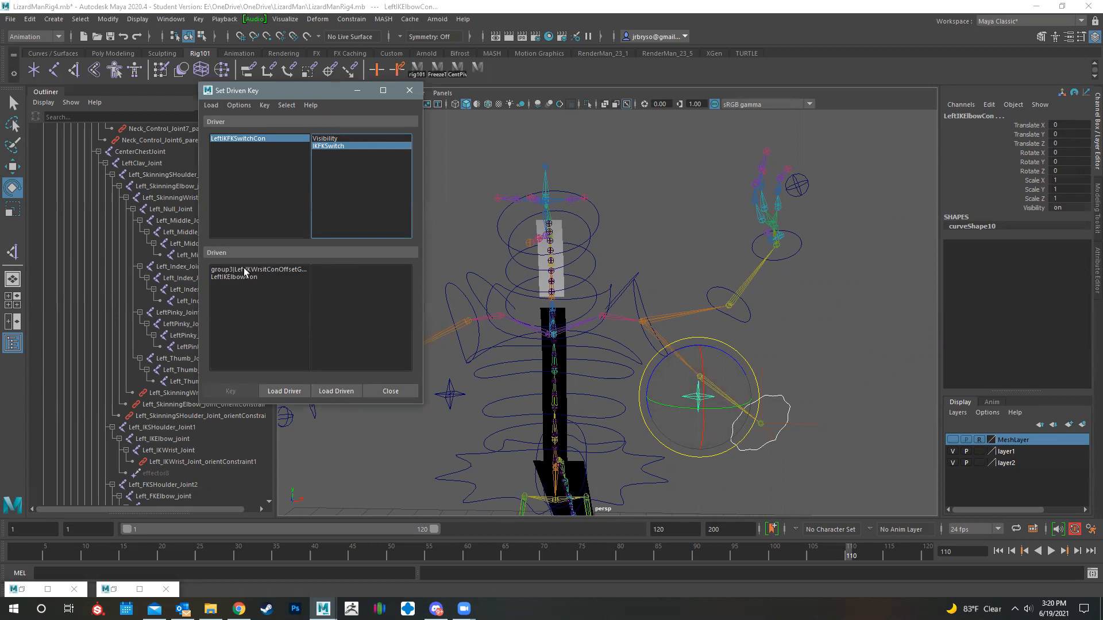
left_click(232, 270)
left_click(228, 279, "shift")
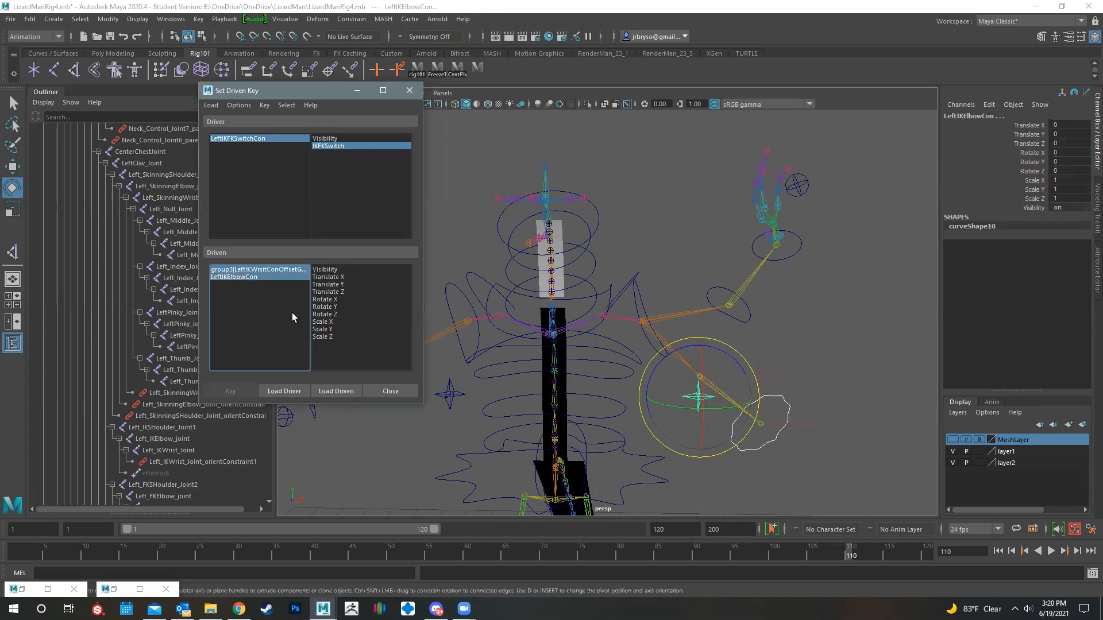
left_click(329, 269)
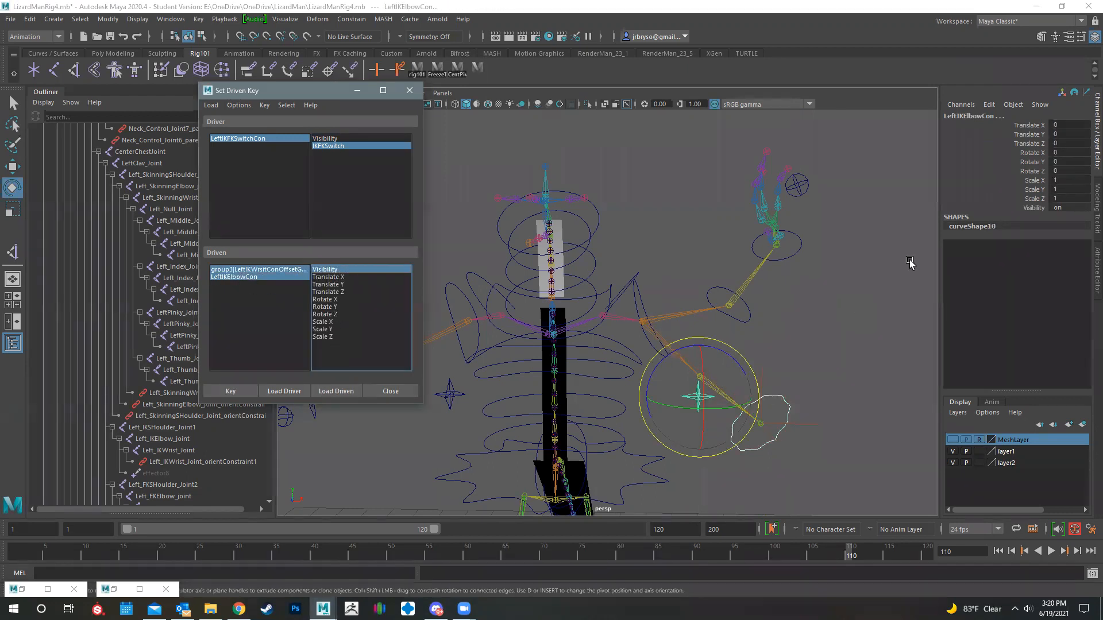
Turn off the visibility of the left IK wrist and elbow controls and key it against IKFKSwitch
left_click(1037, 208)
middle_click_drag(809, 333, 712, 345)
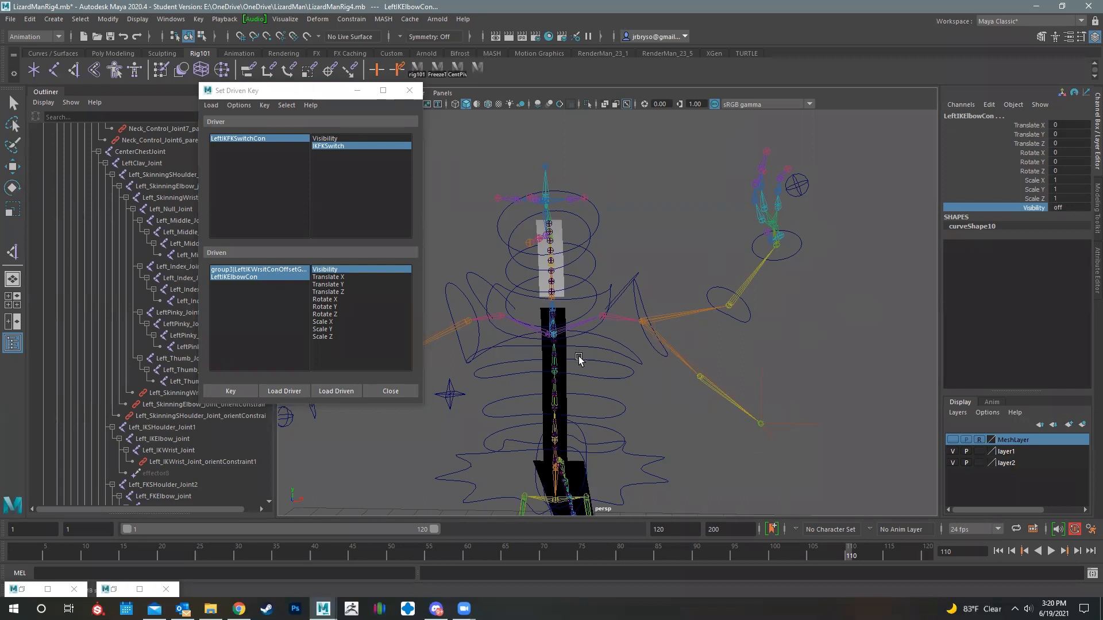
left_click(229, 396)
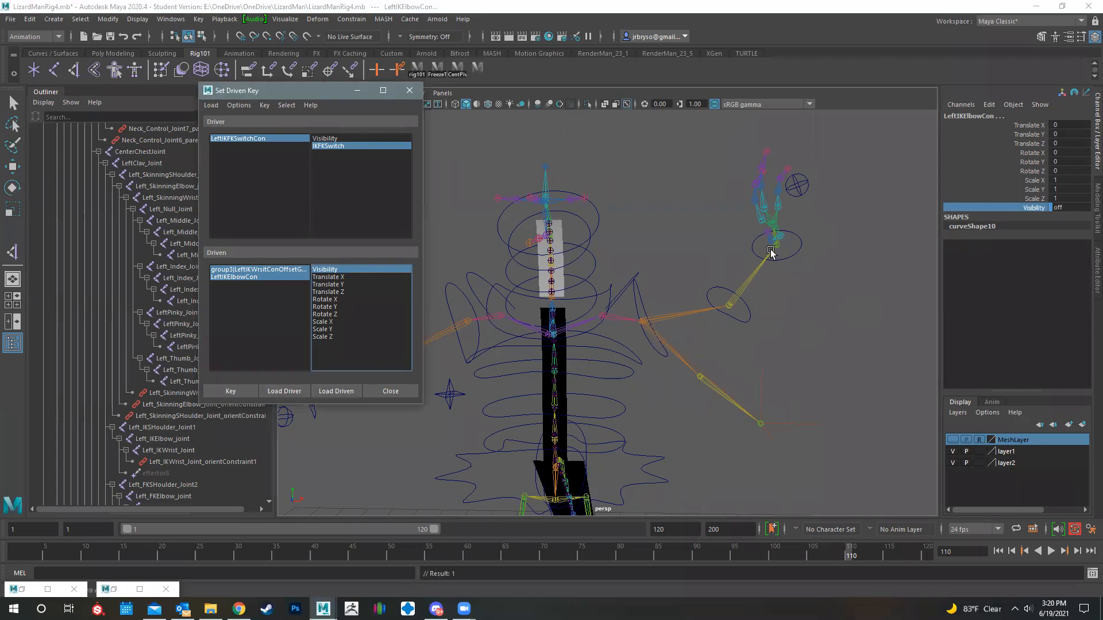
Set IKFKSwitch on LeftIKFKSwitchCon to 1 for the IK side of the switch
left_click(798, 188)
left_click(1035, 135)
middle_click_drag(669, 253, 780, 237)
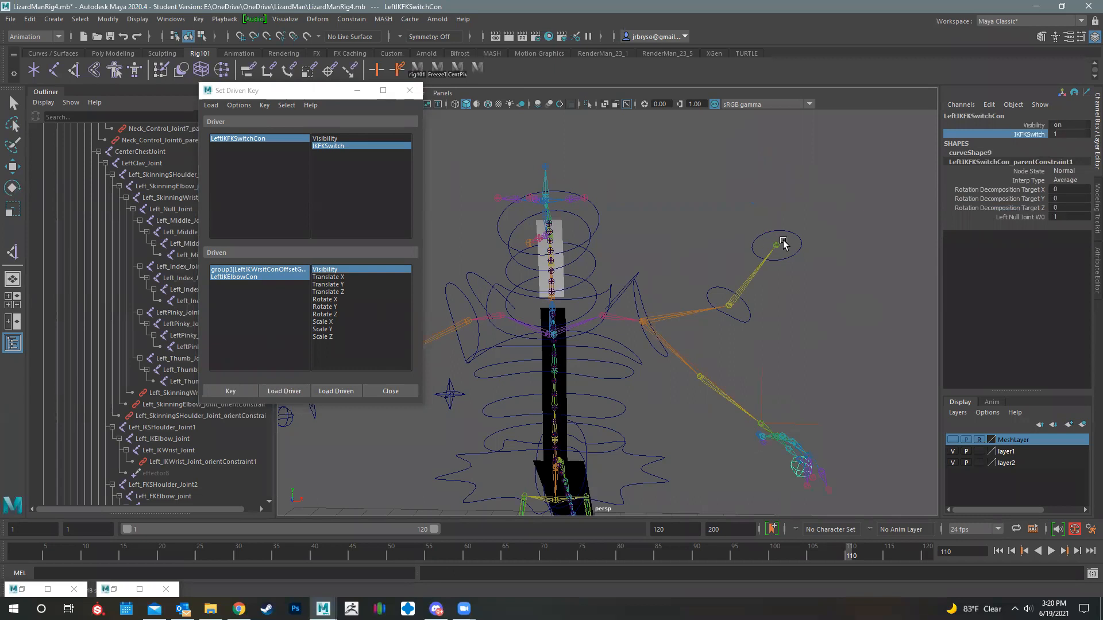
Turn on the visibility of the left IK wrist and elbow controls and key it against the IKFKSwitch value of 1
left_click(331, 271)
left_click(280, 269)
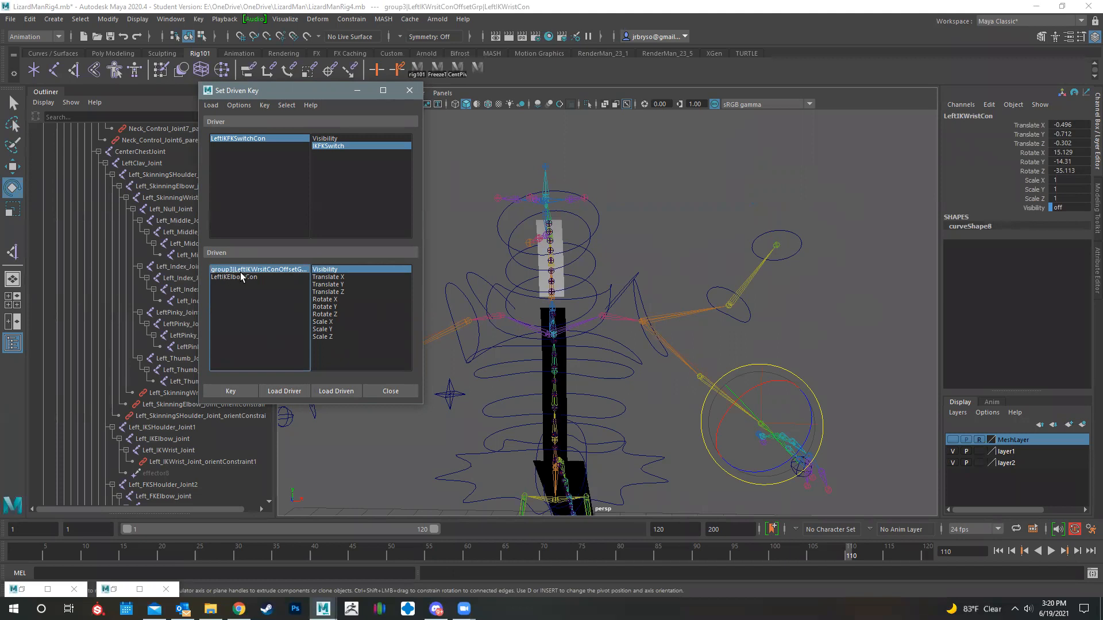
left_click(1030, 208)
middle_click_drag(728, 274, 758, 279)
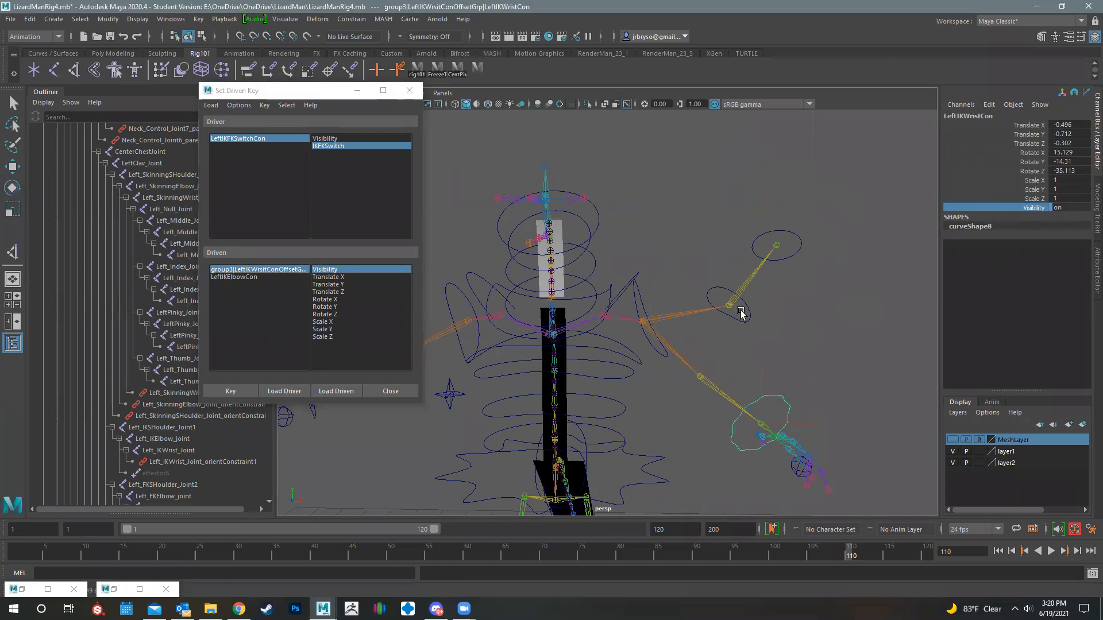
left_click(253, 279)
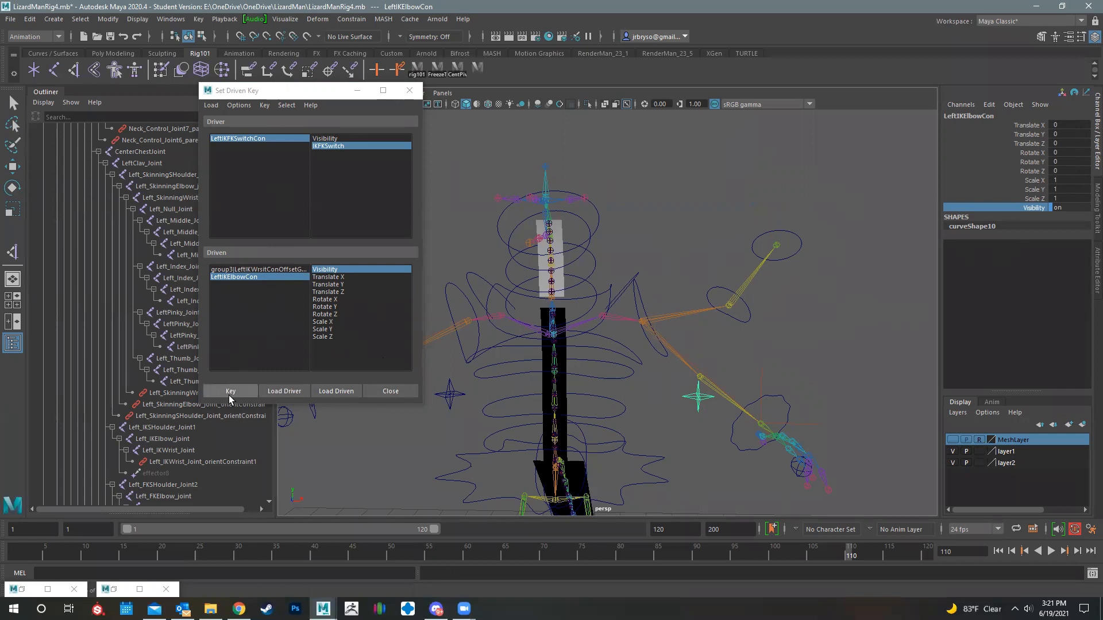
left_click(230, 393)
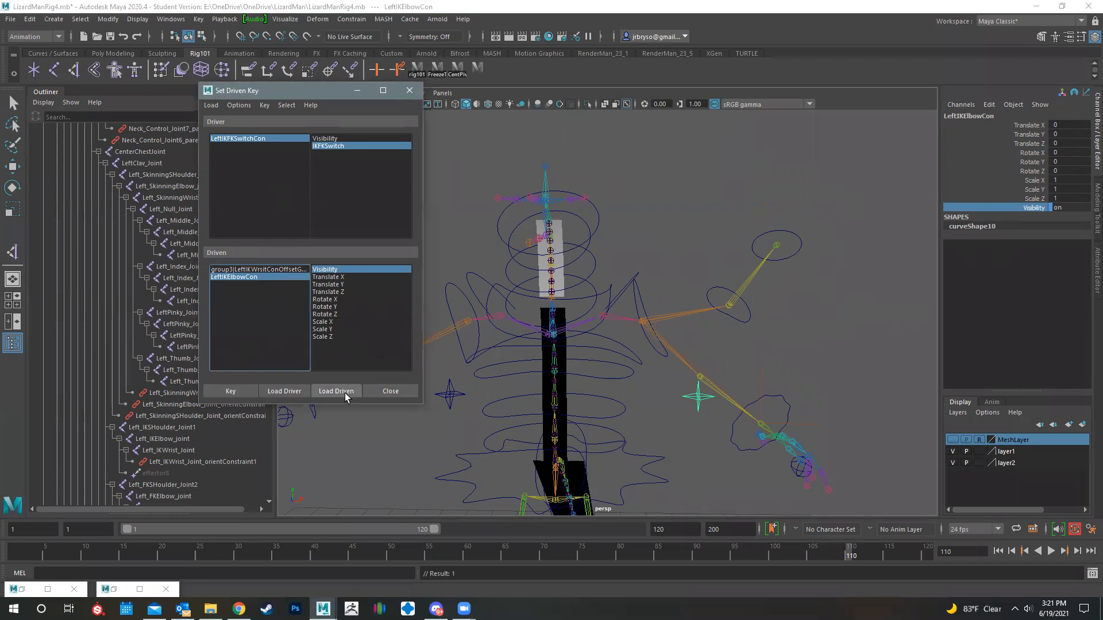
Turn off the visibility of the left FK shoulder, elbow and wrist controls
left_click(632, 295)
left_click(753, 253)
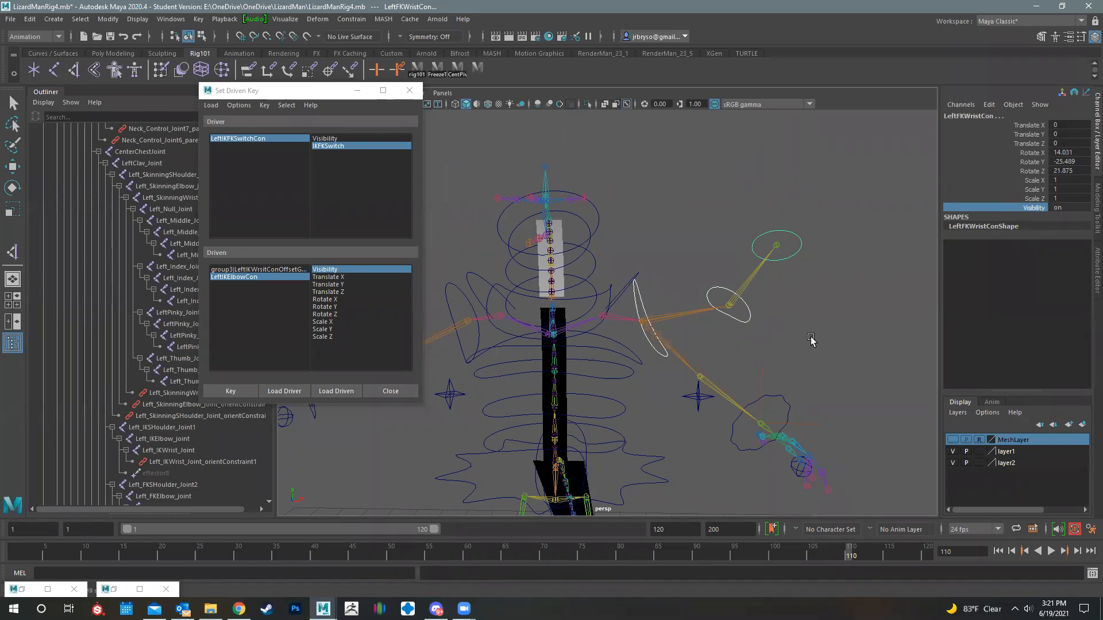
middle_click_drag(811, 339, 681, 340)
Load LeftShoulderFKCon, LeftFKElbowCon and LeftFKWristCon as driven objects and key their Visibility against IKFKSwitch
left_click(336, 392)
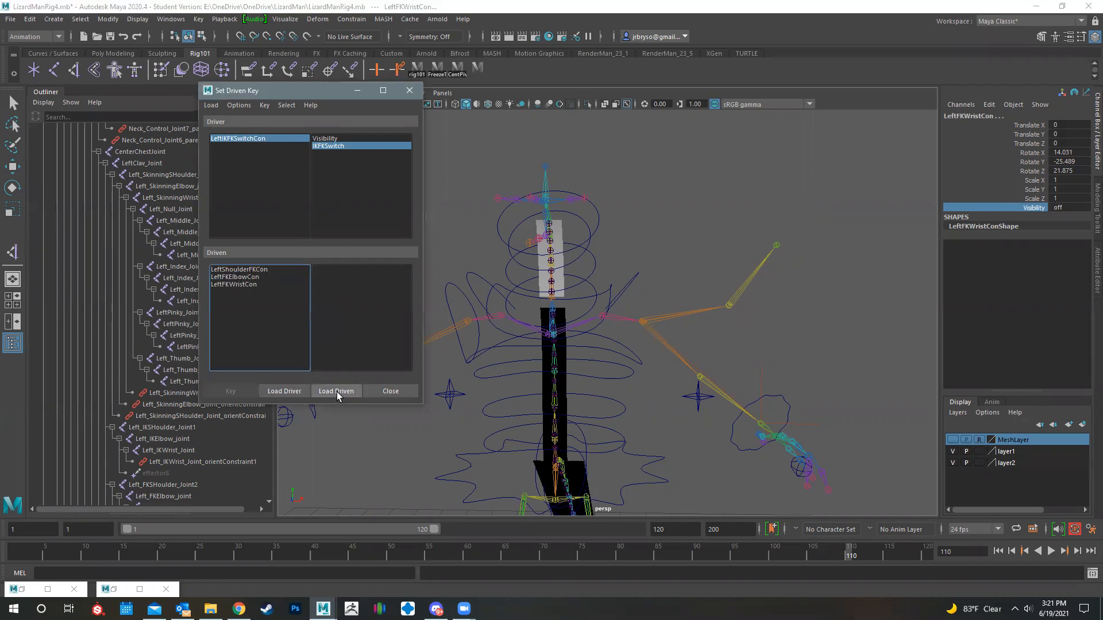
left_click(238, 270)
left_click(235, 284, "shift")
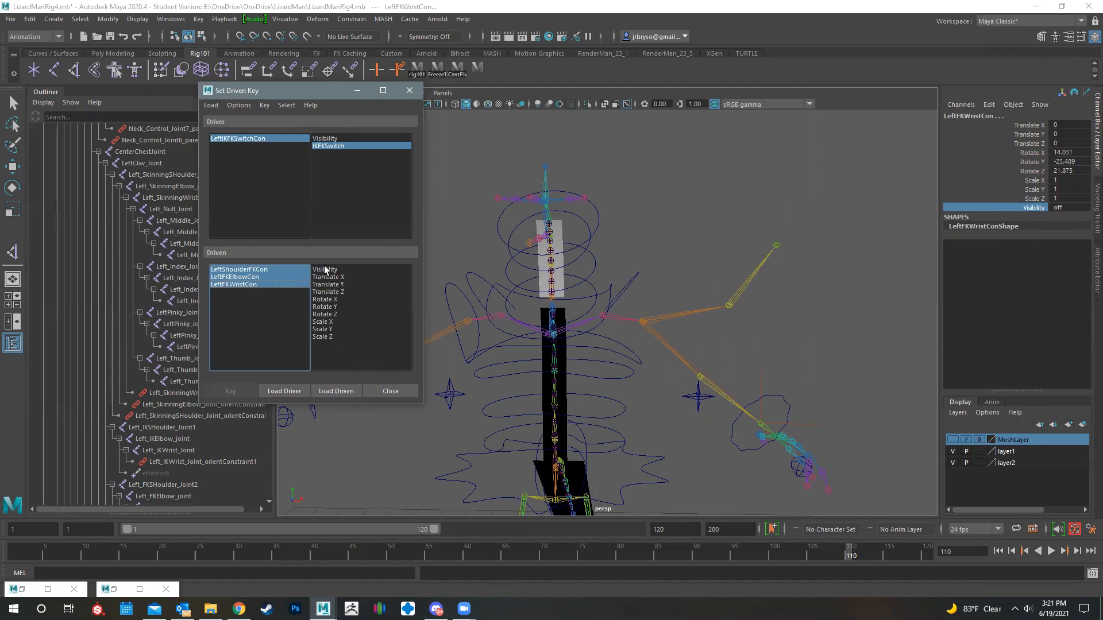
left_click(324, 267)
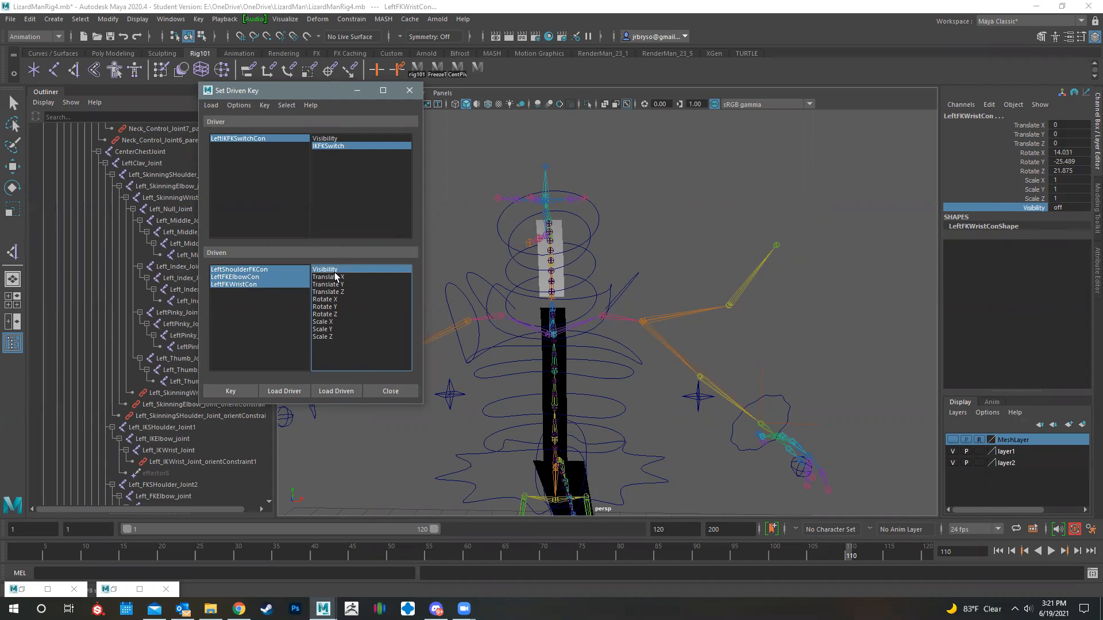
left_click(231, 391)
Set IKFKSwitch on LeftIKFKSwitchCon to 0 for the FK side of the switch
left_click(790, 473)
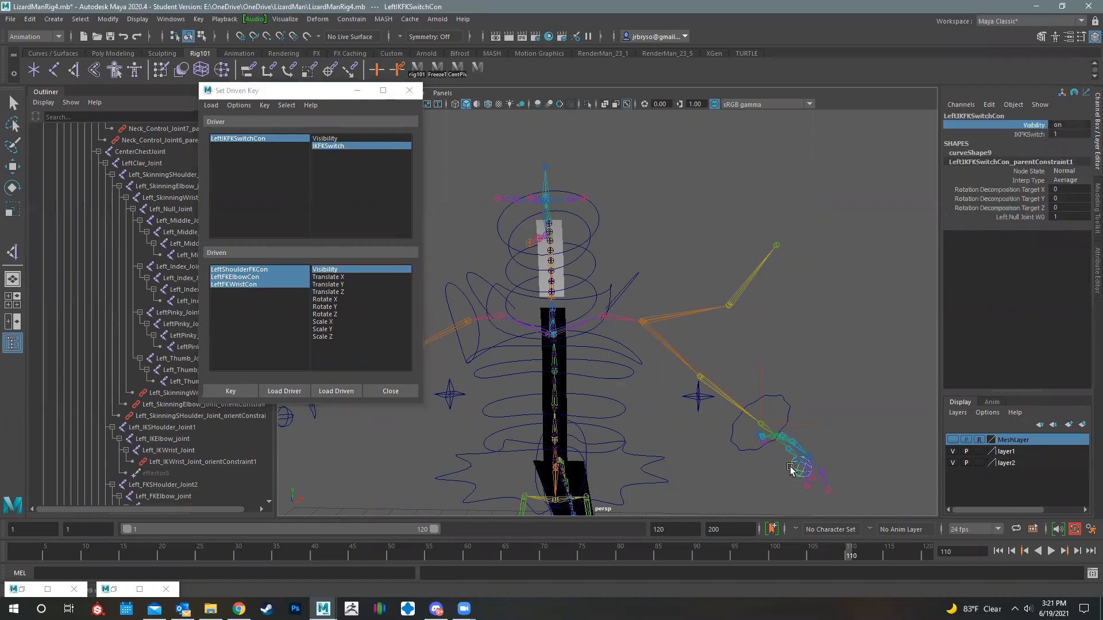
left_click(1029, 134)
middle_click_drag(805, 319, 766, 318)
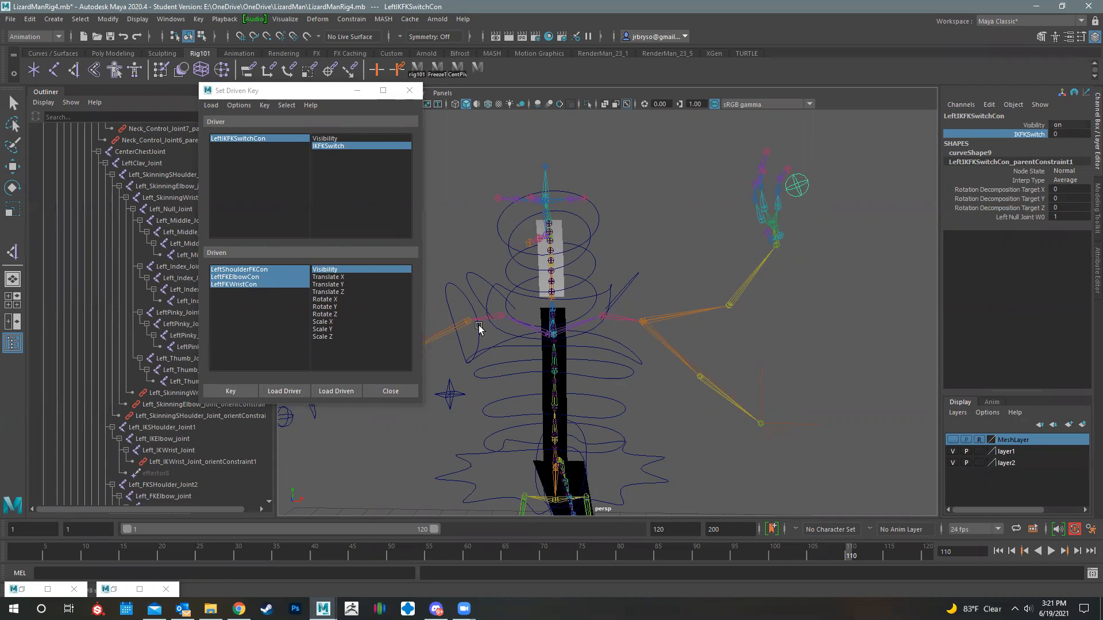
Turn on the visibility of the left FK shoulder, elbow and wrist controls and key it against the IKFKSwitch value of 0
left_click(234, 270)
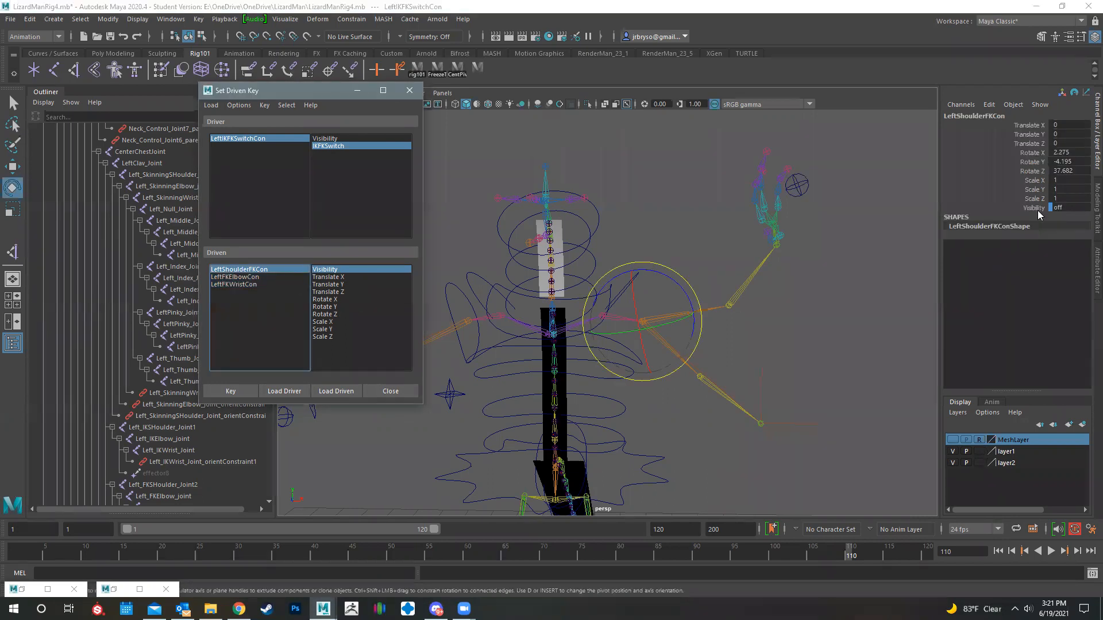
left_click(236, 277)
left_click(380, 270)
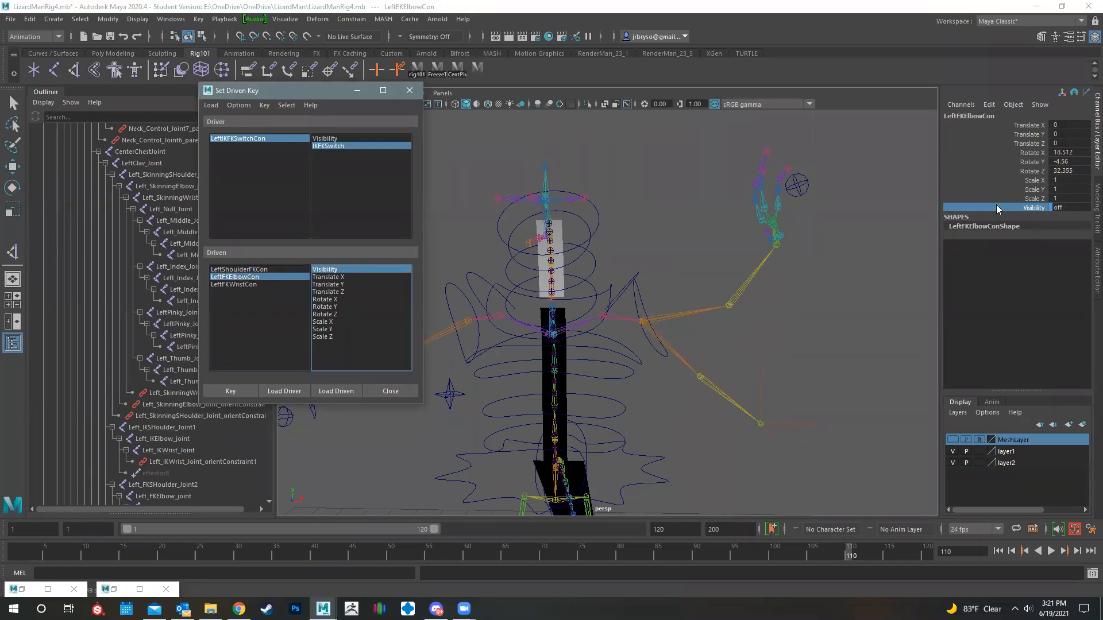
left_click(1035, 207)
middle_click_drag(713, 245, 796, 234)
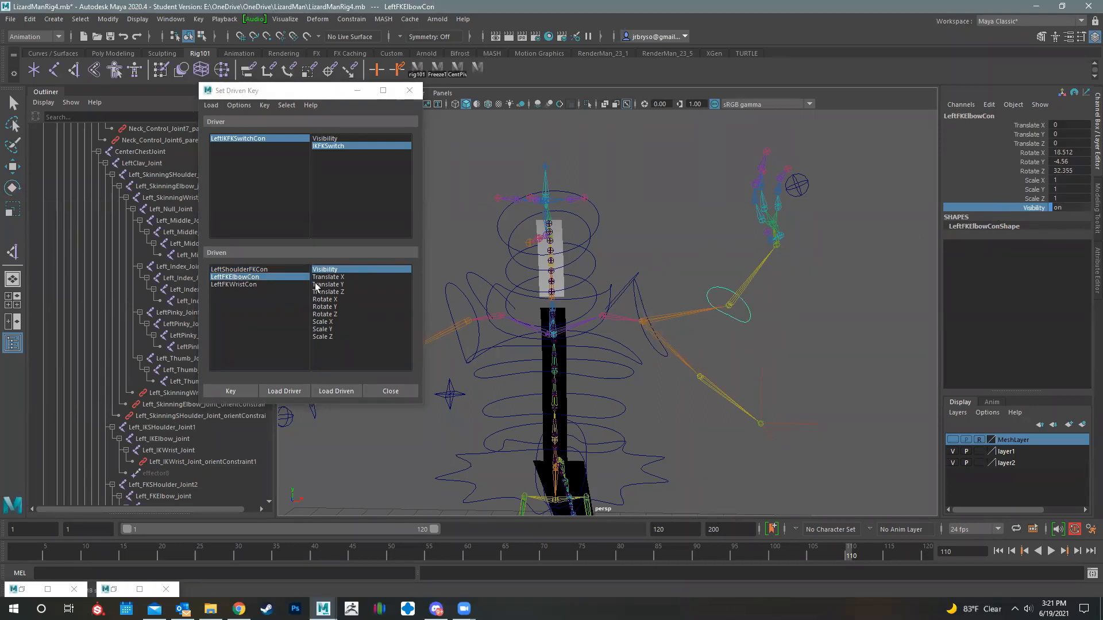
left_click(233, 284)
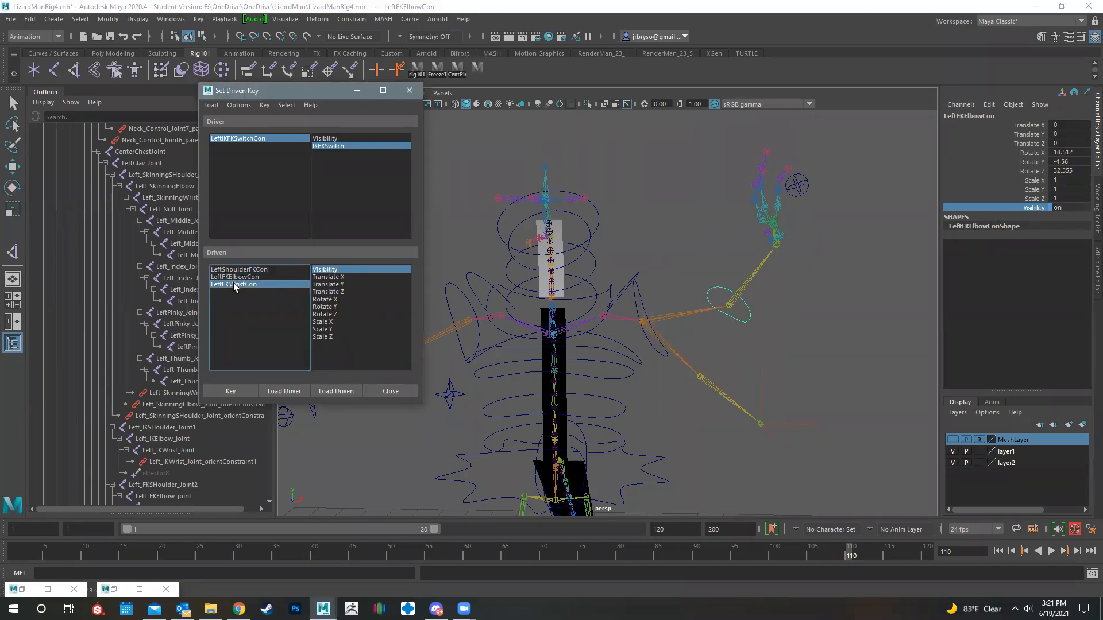
left_click(1033, 208)
middle_click_drag(689, 257, 756, 241)
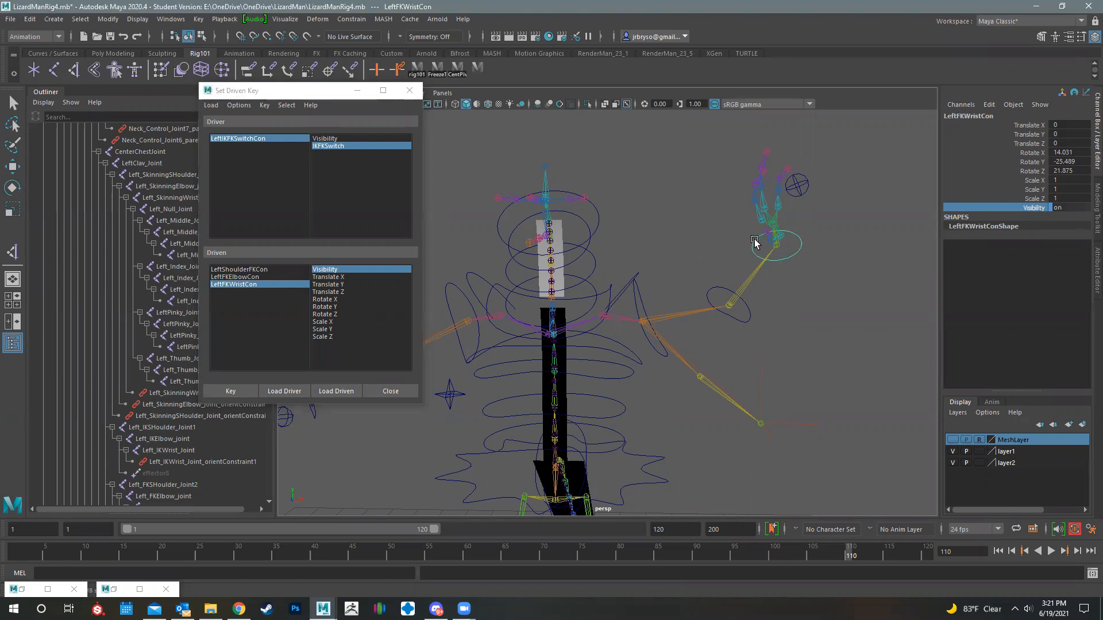
left_click(248, 270, "shift")
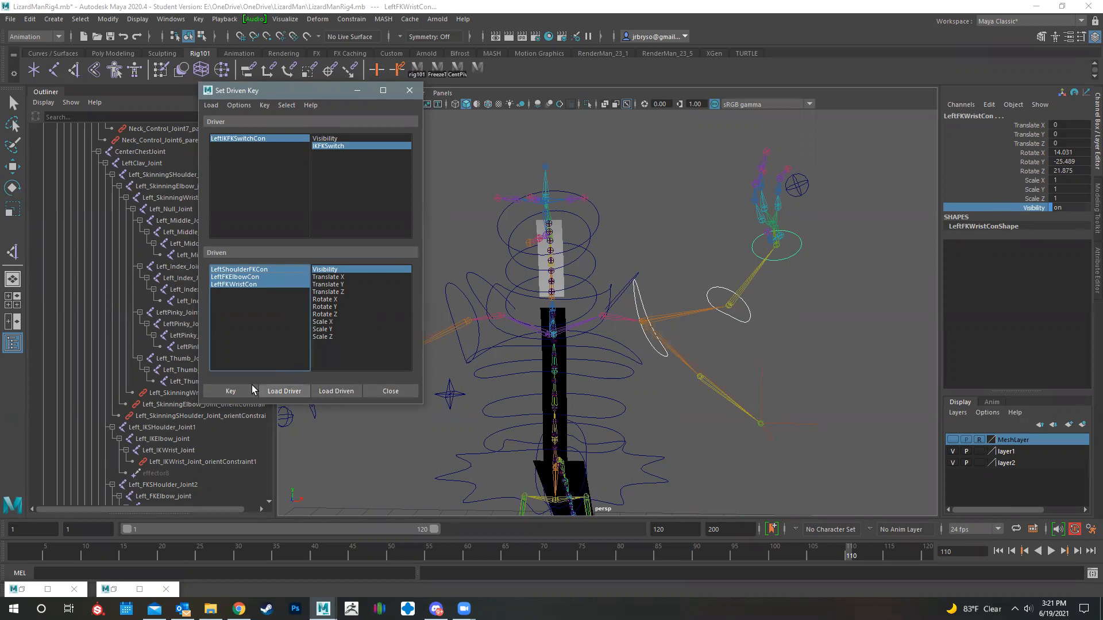
left_click(243, 392)
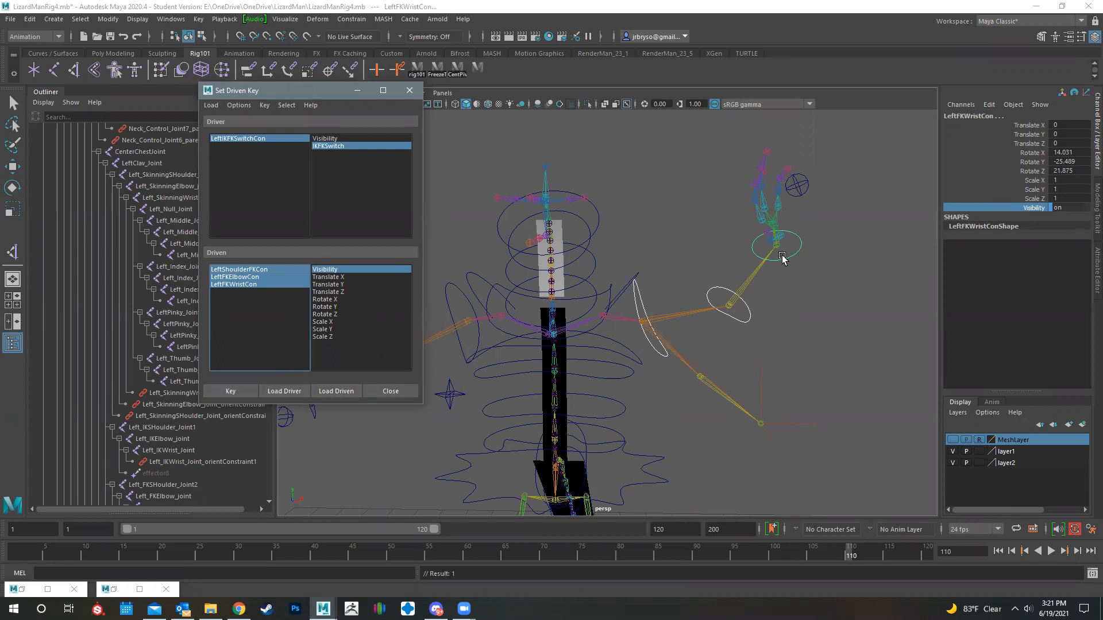
Set IKFKSwitch on LeftIKFKSwitchCon to 1 to check the left arm controls in IK mode
left_click(797, 181)
left_click(1032, 136)
middle_click_drag(754, 369, 901, 357)
left_click_drag(802, 400, 643, 349, "alt")
mouse_move(644, 349)
middle_mouse_down()
mouse_move(768, 347)
mouse_move(624, 367)
mouse_move(639, 368)
middle_mouse_up()
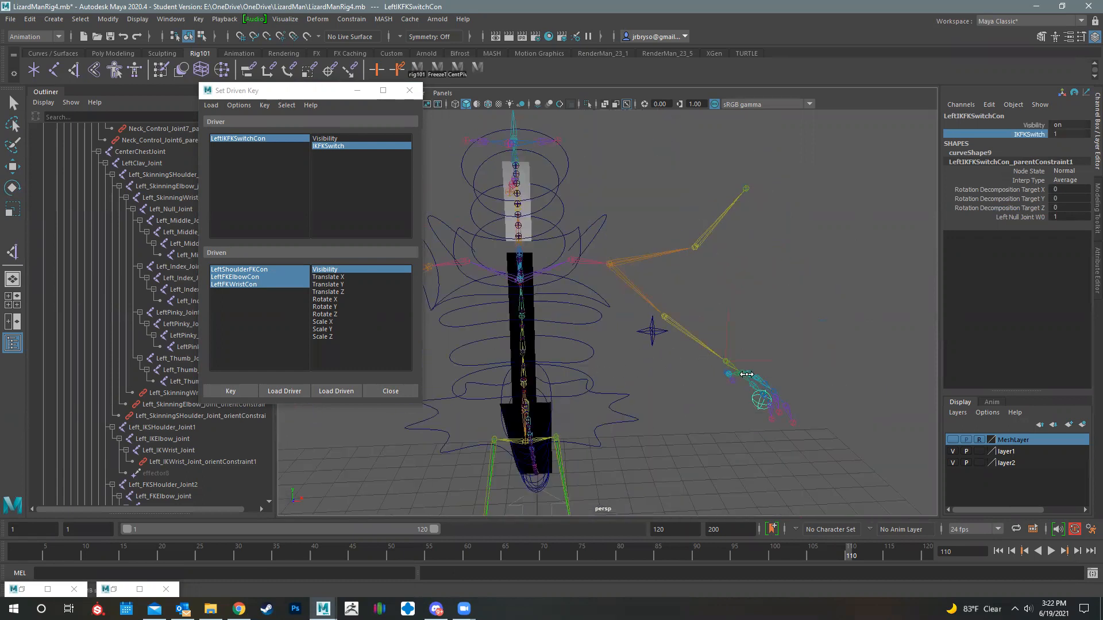
Find the hidden LeftIKWristCon under group3 in the Outliner and load it as the driven object
left_click(300, 93)
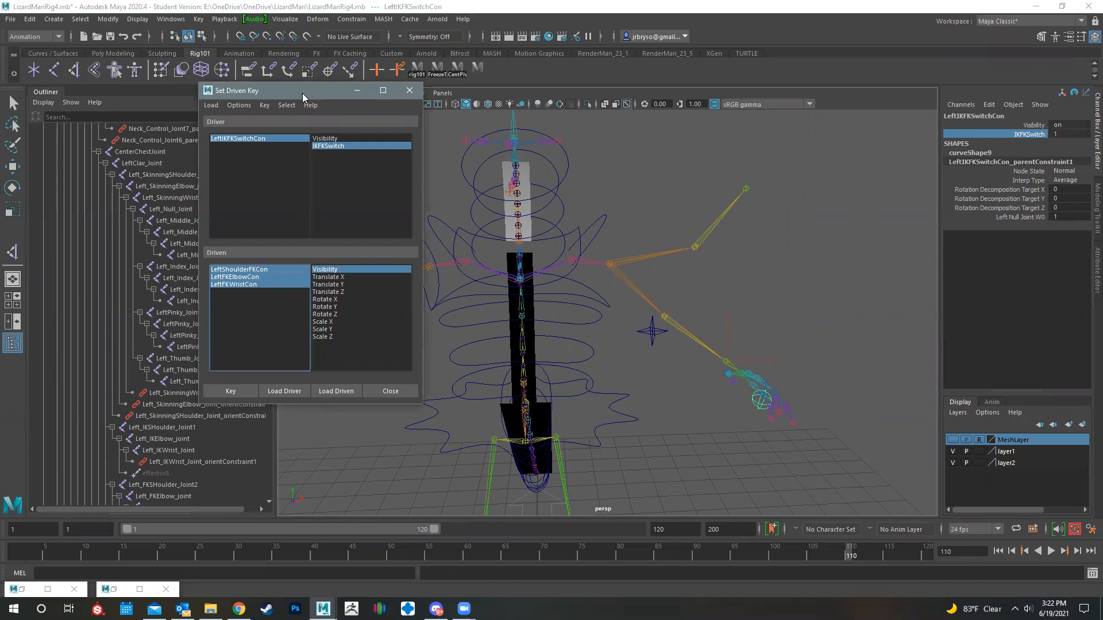
left_click_drag(302, 93, 534, 80)
scroll(154, 322, "down", 5)
scroll(154, 321, "down", 15)
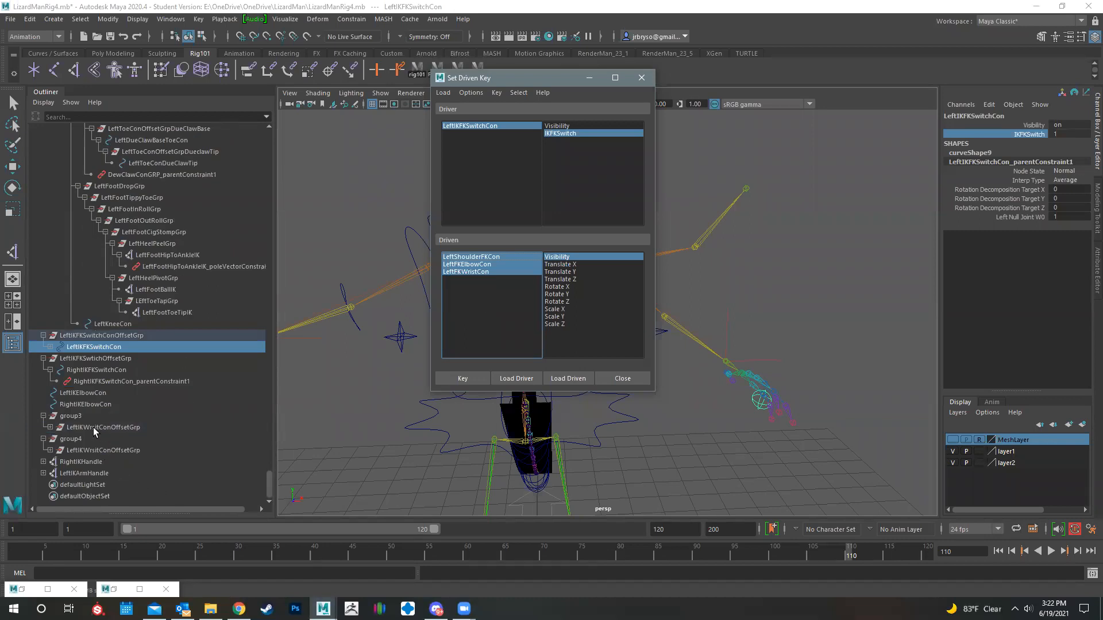
left_click(50, 428)
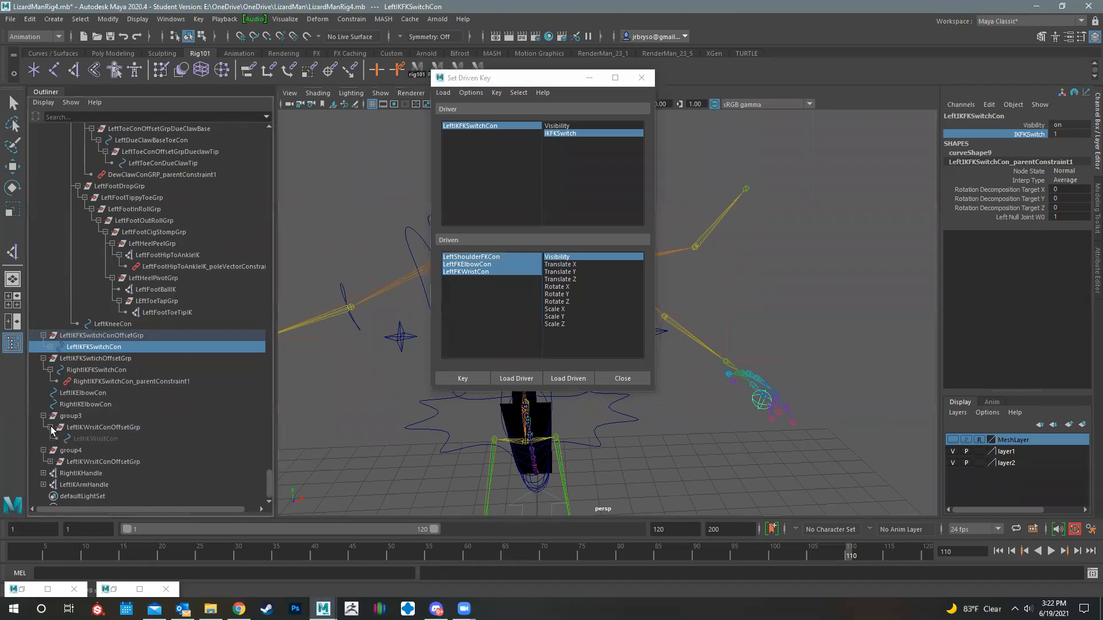
left_click(91, 439)
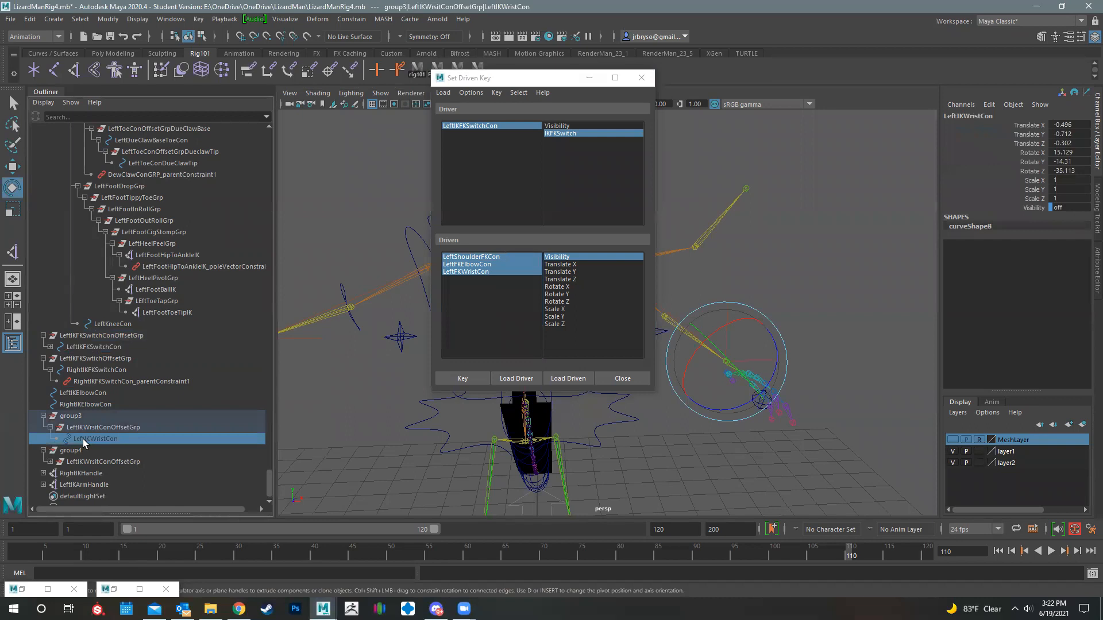
left_click(569, 378)
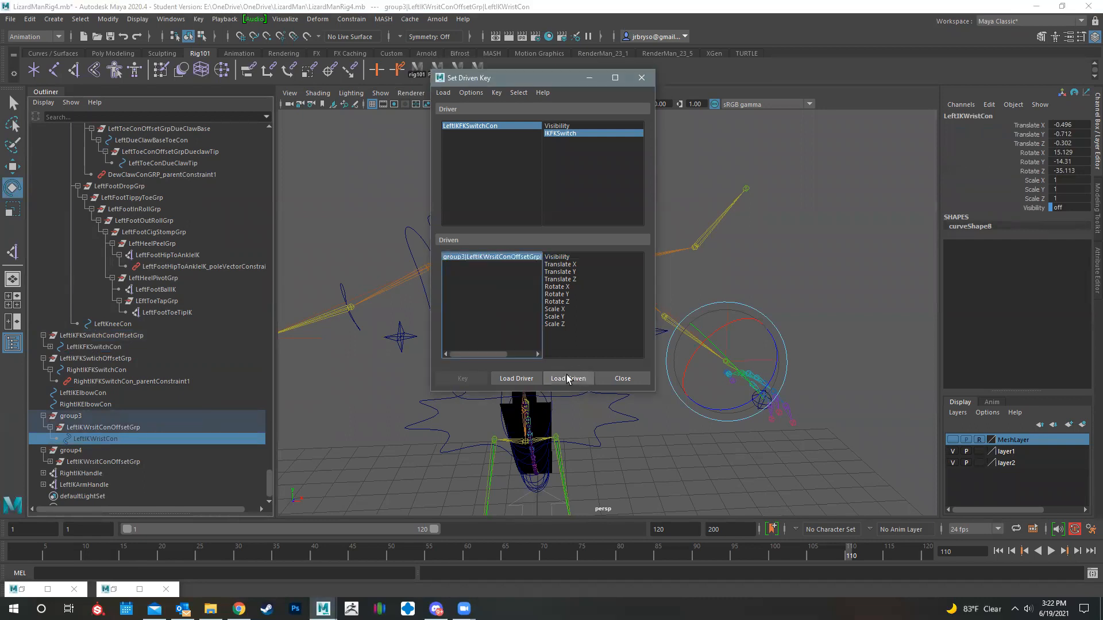
Turn on LeftIKWristCon's Visibility and key it against the IKFKSwitch value of 1
left_click(558, 257)
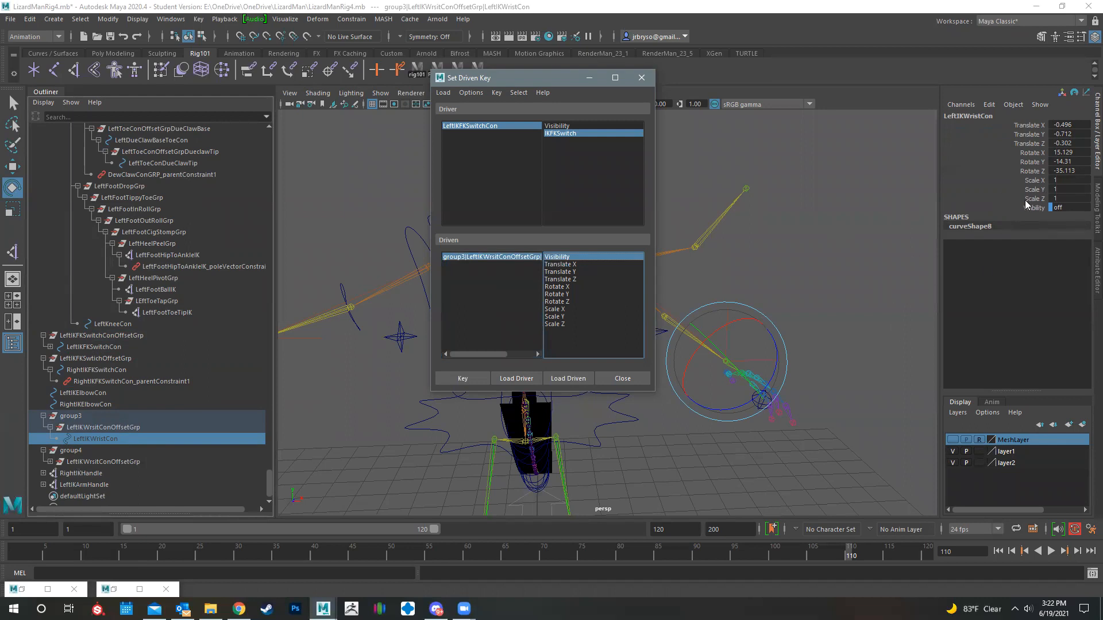
left_click(1031, 208)
middle_click_drag(781, 275, 906, 249)
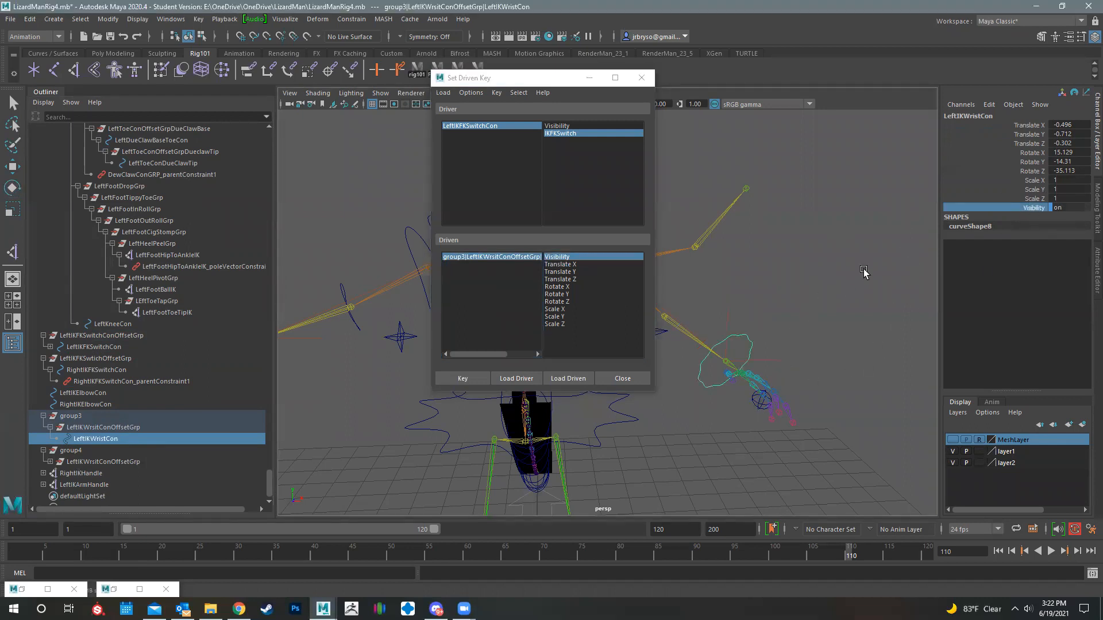
left_click(465, 378)
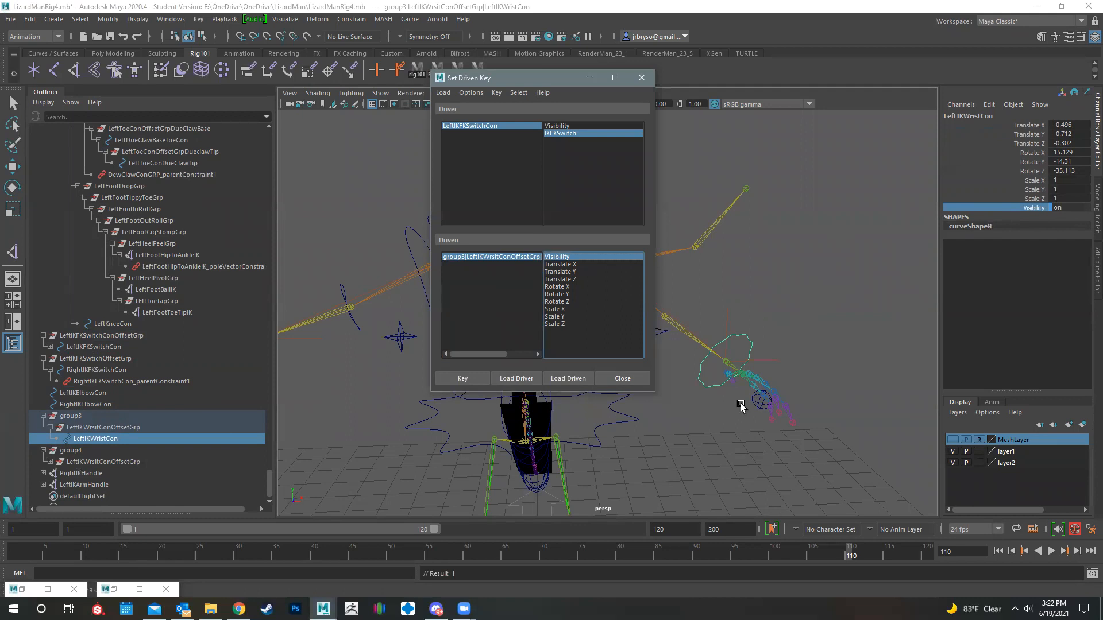
Test the left arm switch by changing IKFKSwitch on LeftIKFKSwitchCon, ending at 0
left_click(761, 410)
middle_click_drag(803, 342, 868, 355, "alt")
left_click(1029, 135)
middle_click_drag(866, 299, 747, 307)
middle_click_drag(903, 317, 770, 325)
middle_click_drag(836, 257, 879, 298)
mouse_move(810, 303)
middle_mouse_down()
mouse_move(788, 289)
mouse_move(798, 304)
mouse_move(863, 293)
mouse_move(827, 299)
middle_mouse_up()
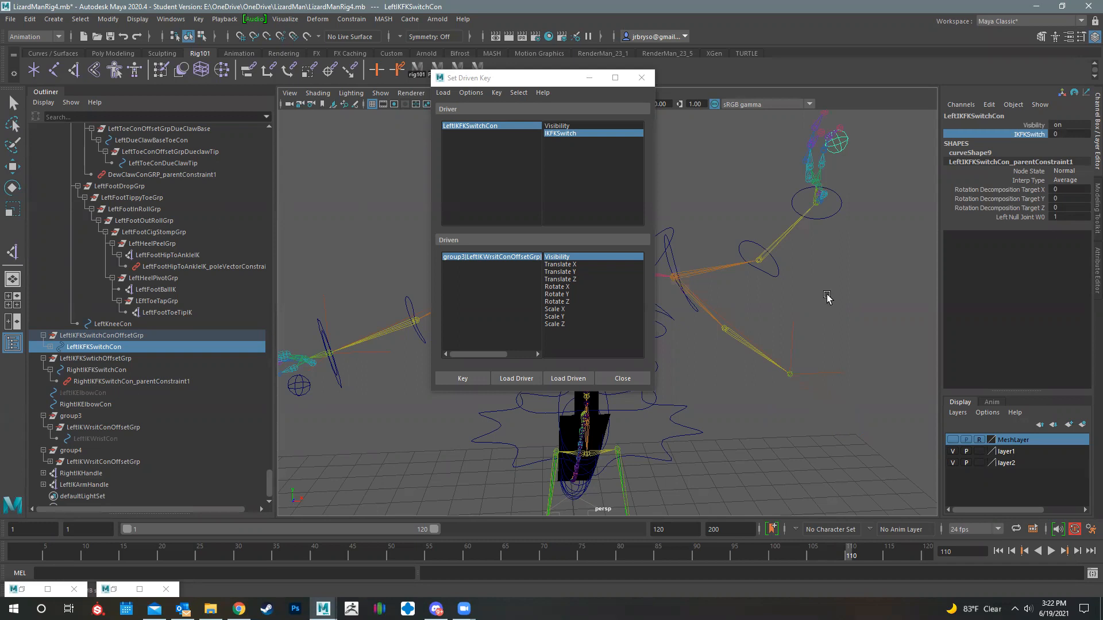
Bring the right arm into view and load RightIKFKSwitchCon as the driver in Set Driven Key
left_click(589, 78)
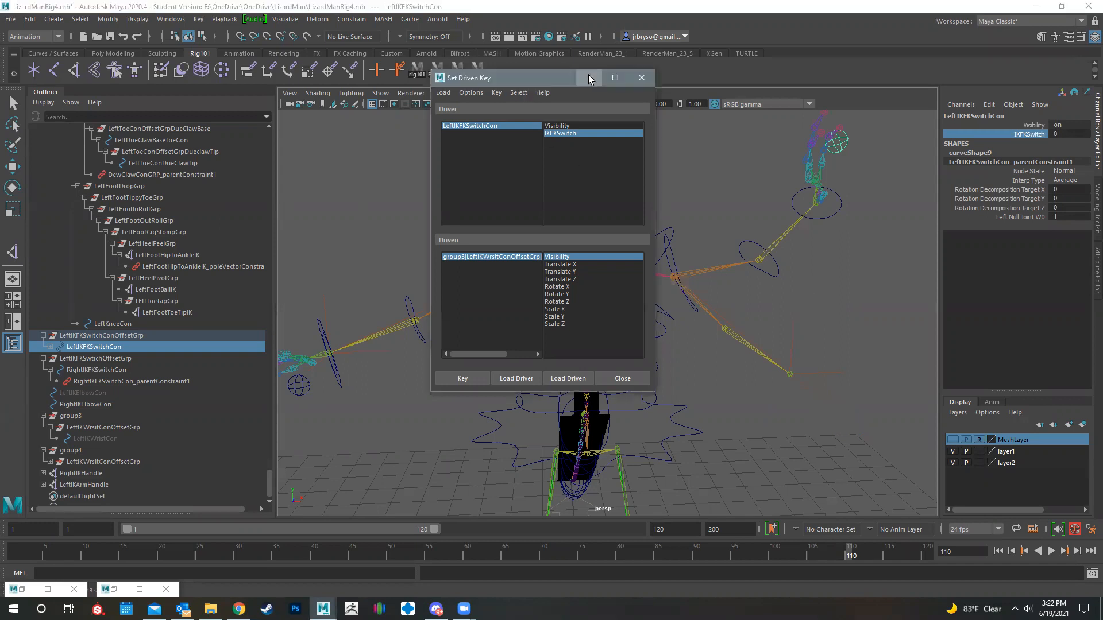
left_click_drag(480, 368, 603, 337, "alt")
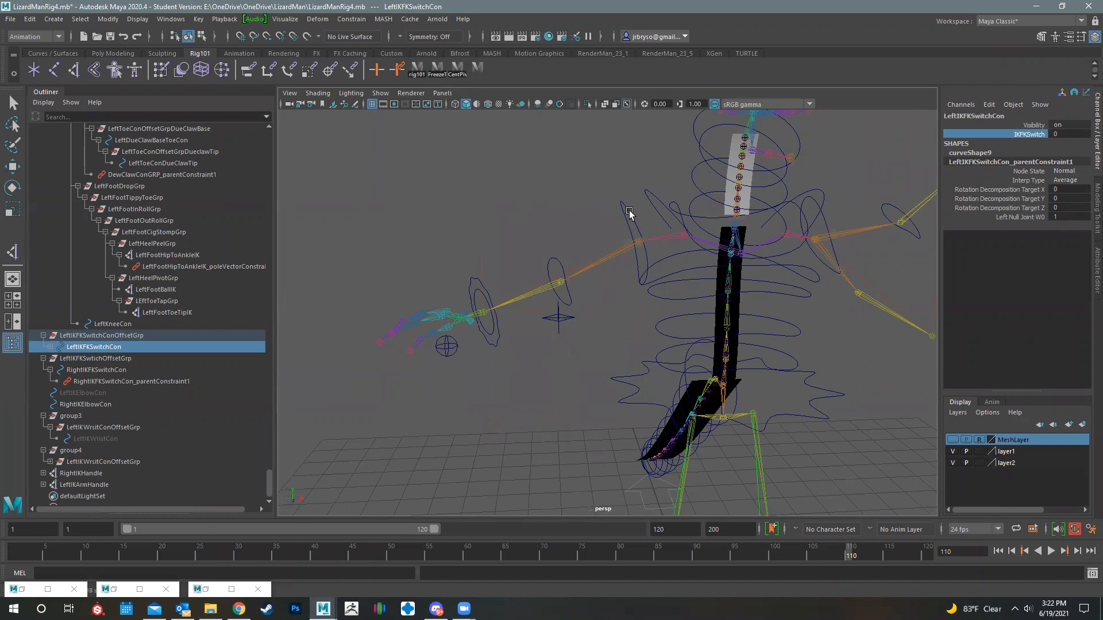
middle_click_drag(581, 367, 554, 372, "alt")
left_click(205, 590)
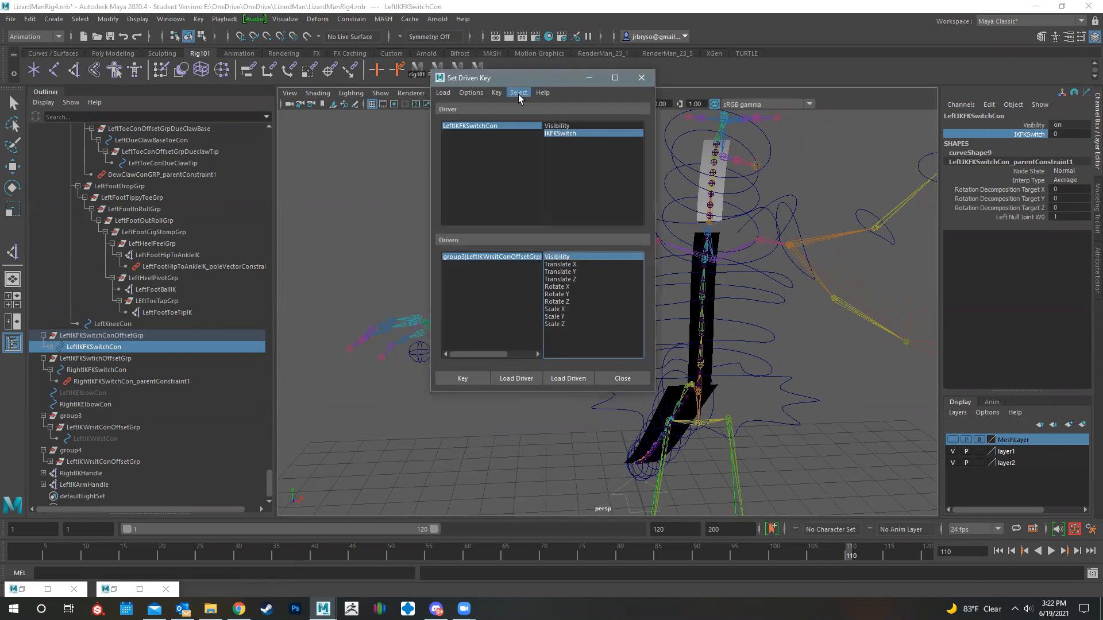
left_click_drag(520, 81, 821, 102)
left_click(420, 352)
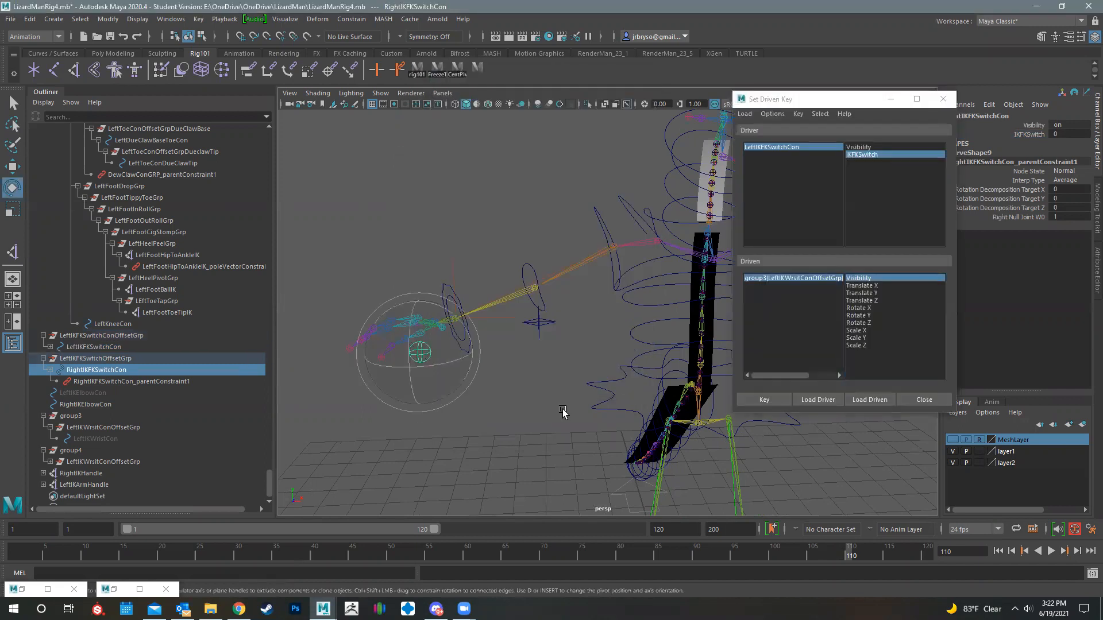
left_click(817, 399)
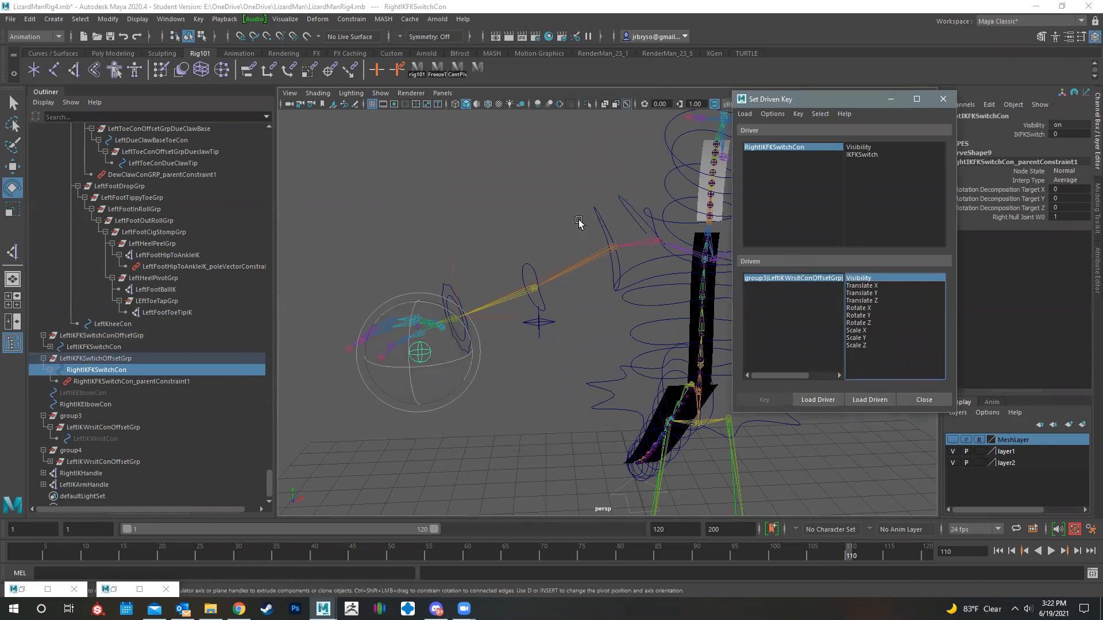
Select the right arm's FK shoulder, elbow and wrist controls together with its IK wrist and elbow controls
left_click(598, 214)
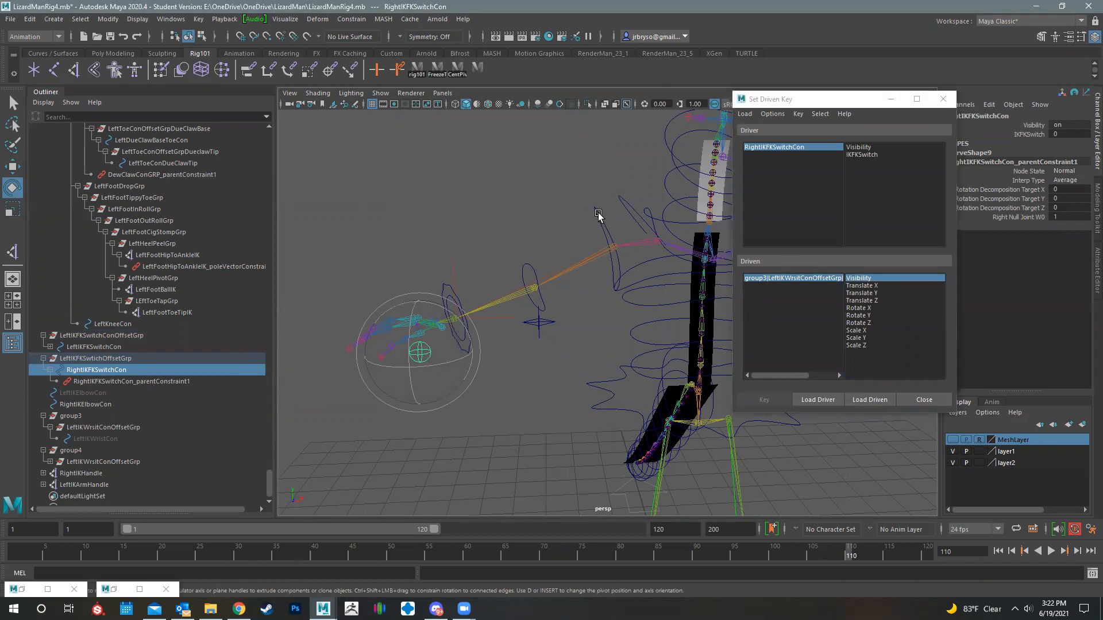
left_click(447, 303)
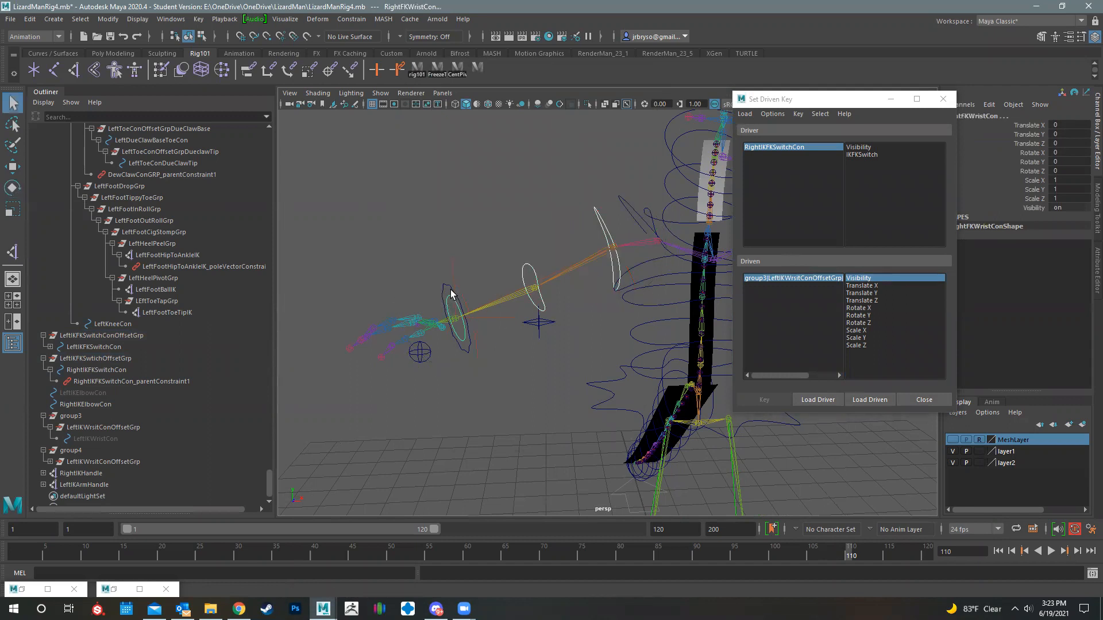
left_click(539, 323)
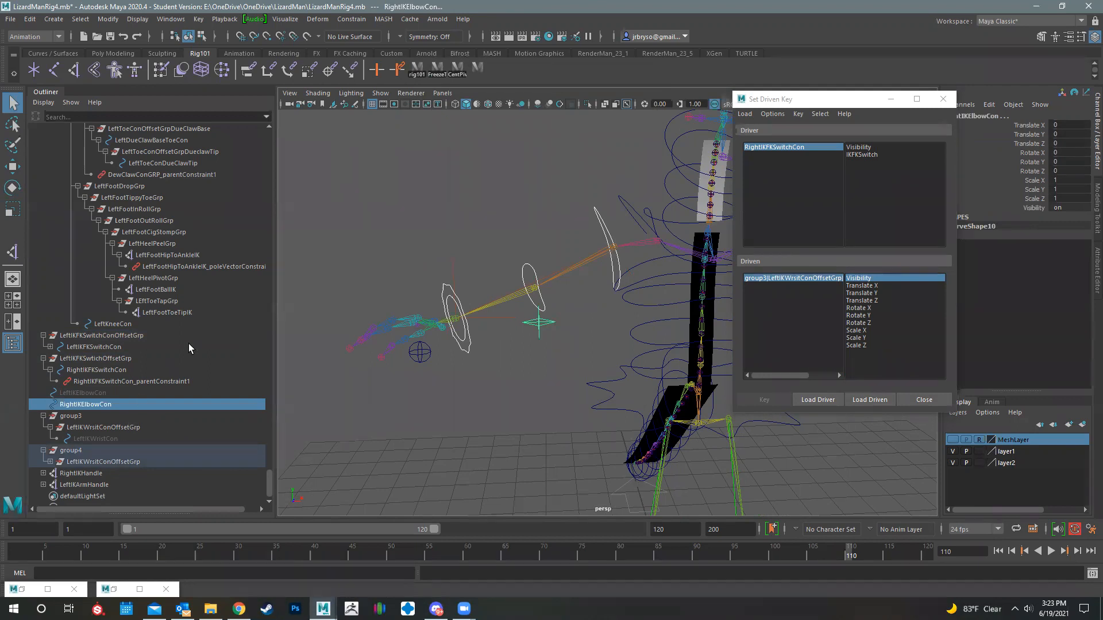
Locate the right arm's skinning joints under RightClav_Joint in the Outliner and expand RightSkinningtSHoulder_Joint
scroll(160, 367, "down", 1)
scroll(160, 370, "up", 10)
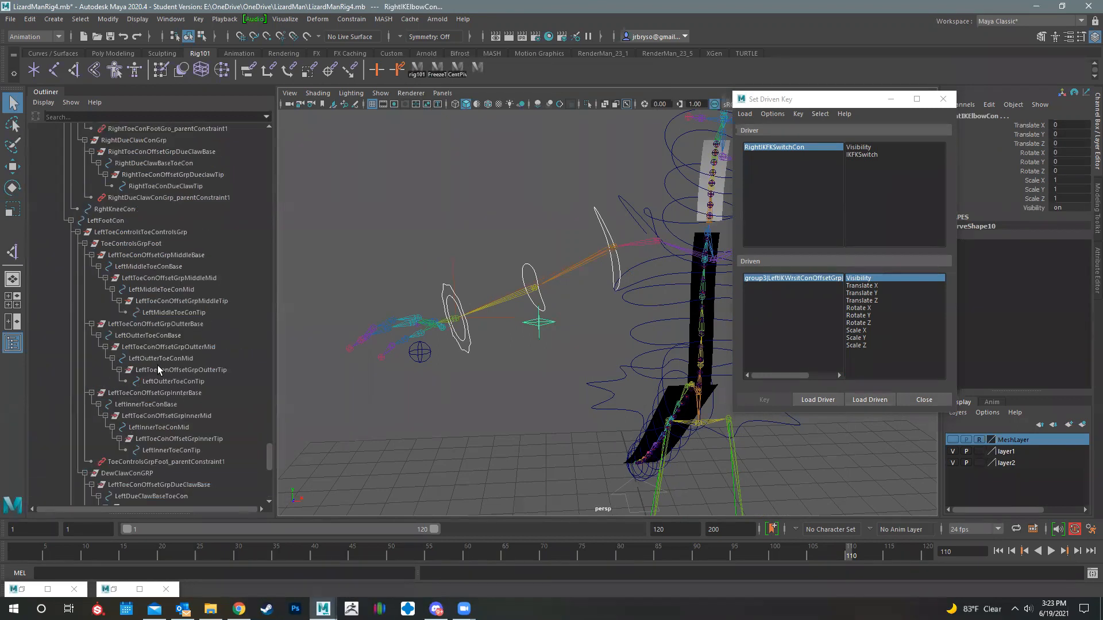
scroll(120, 248, "up", 10)
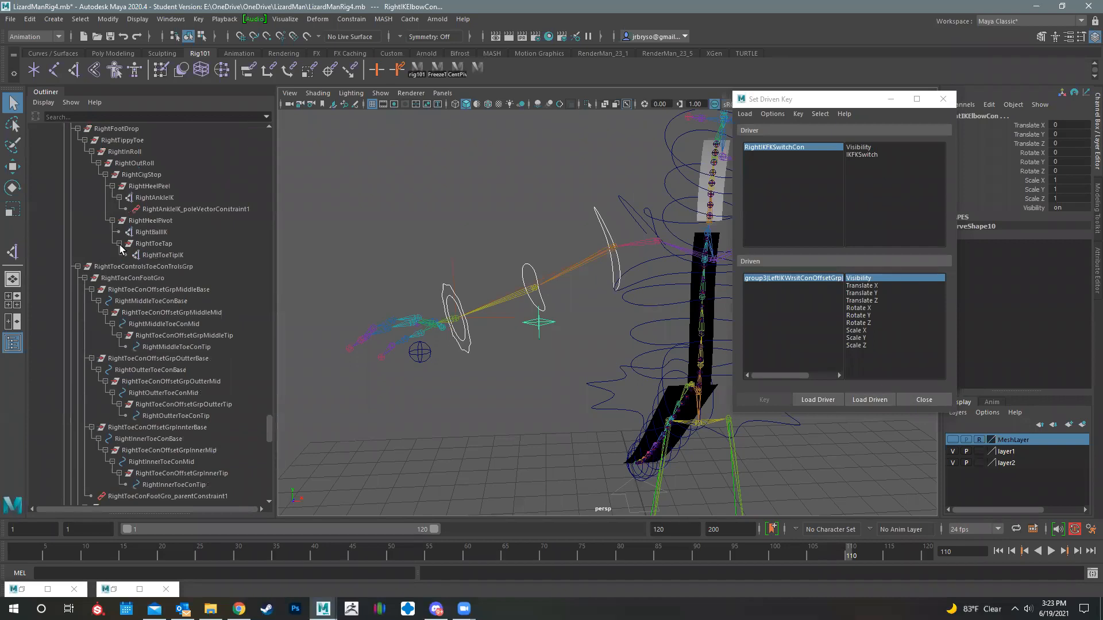
scroll(120, 248, "up", 8)
scroll(120, 248, "up", 12)
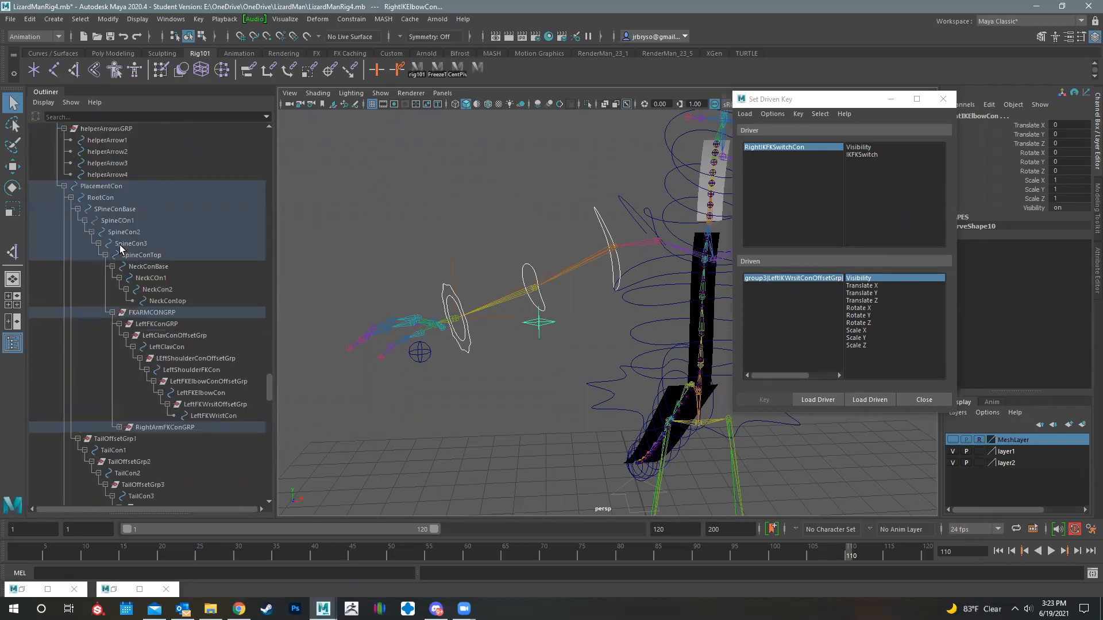
scroll(120, 244, "up", 8)
scroll(118, 244, "up", 10)
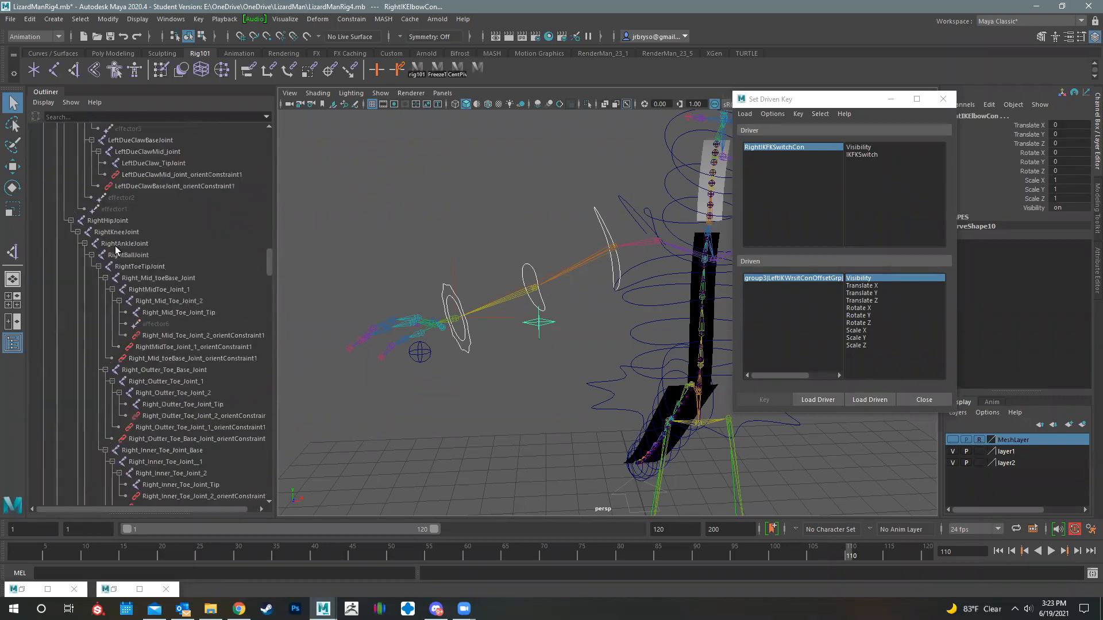
scroll(148, 329, "up", 12)
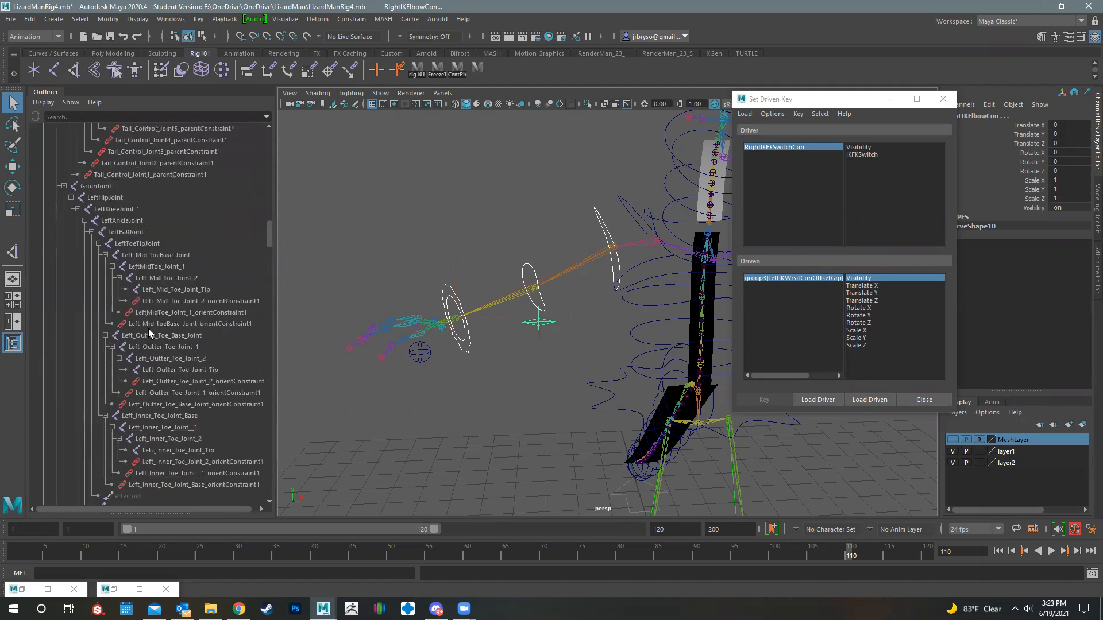
scroll(163, 413, "down", 10)
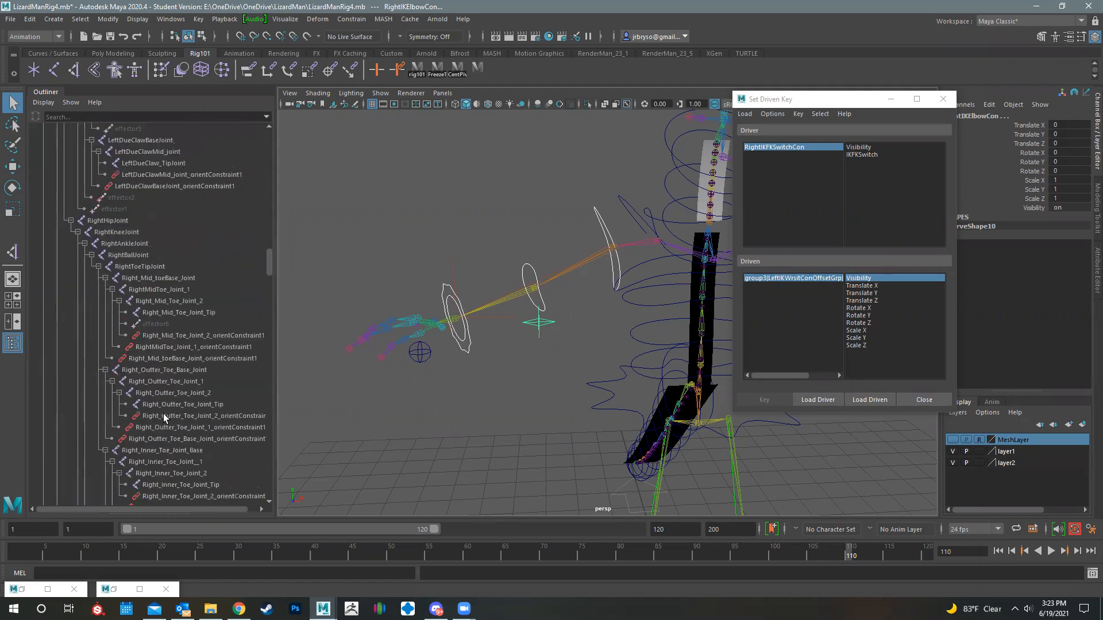
scroll(163, 417, "down", 4)
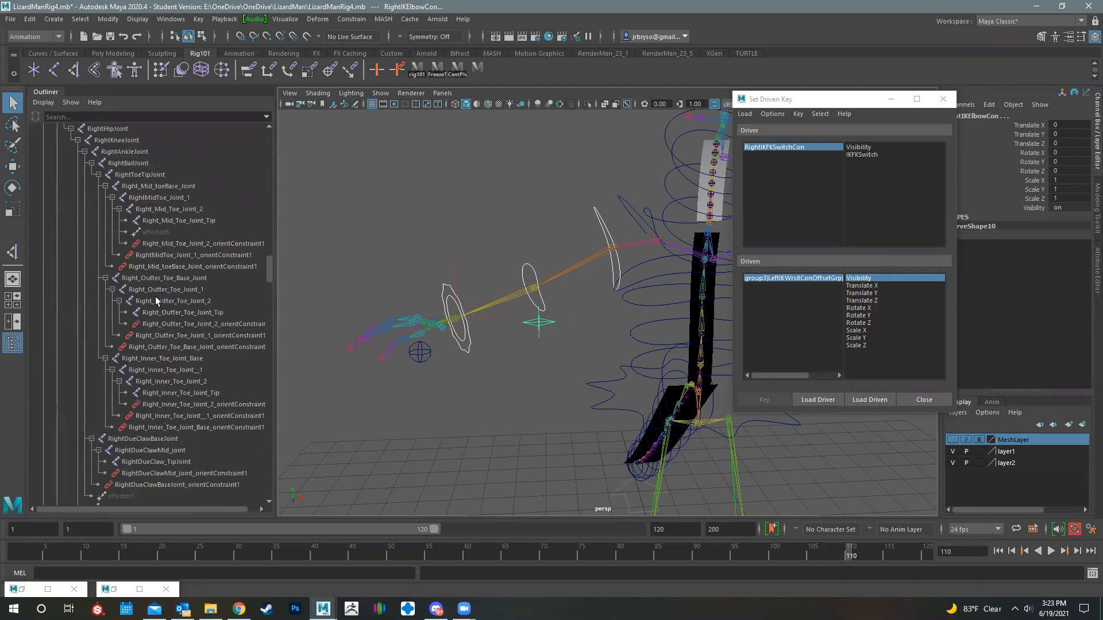
scroll(164, 406, "up", 12)
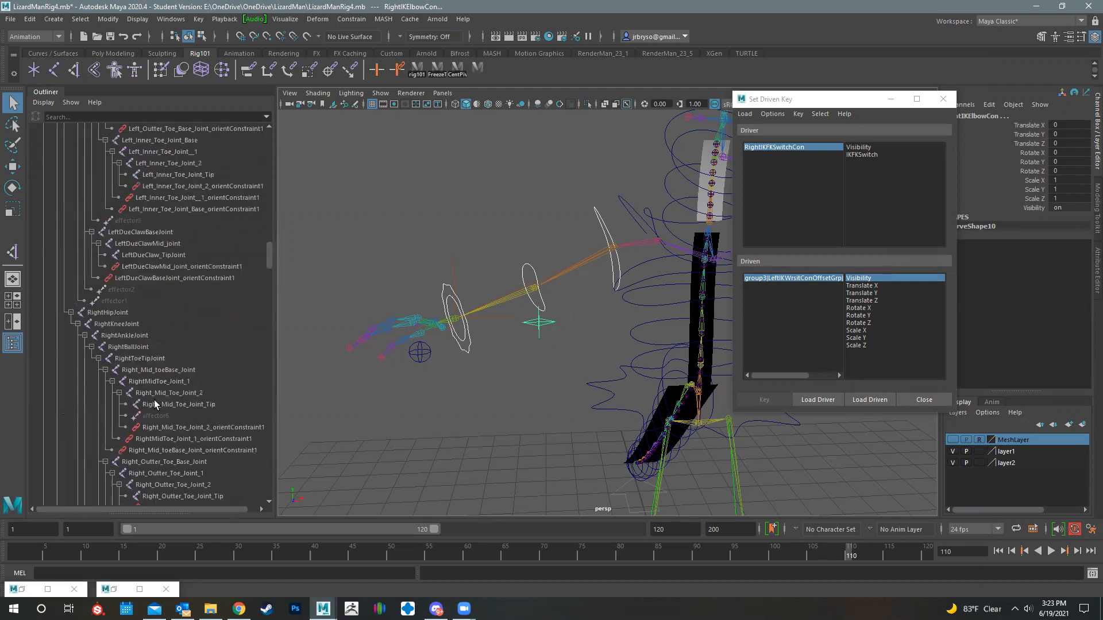
scroll(144, 357, "up", 12)
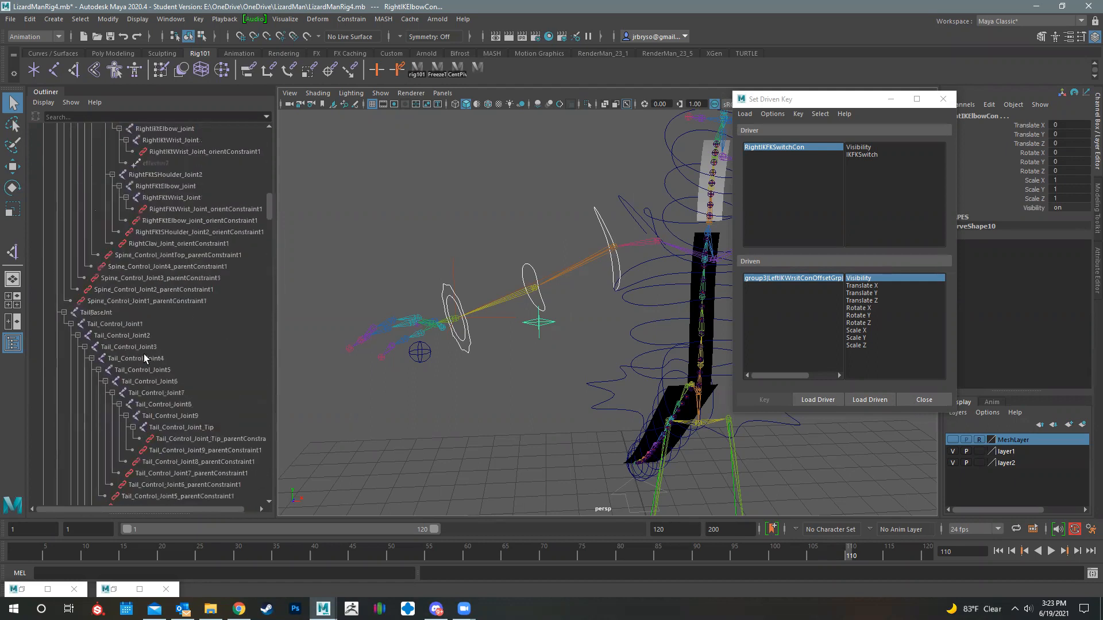
scroll(159, 413, "up", 4)
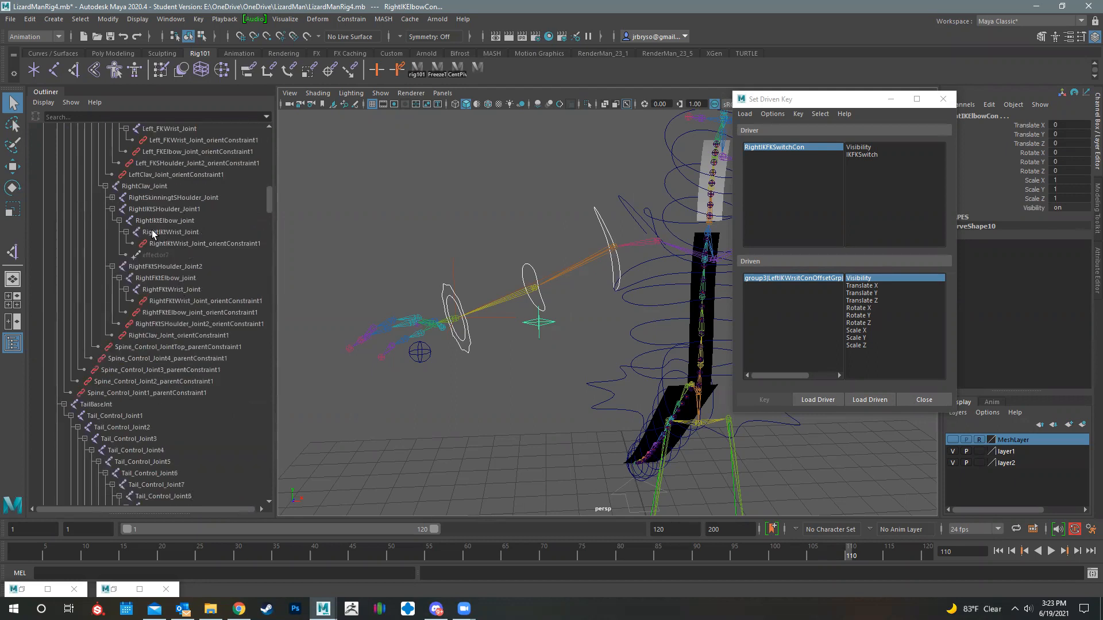
scroll(172, 229, "up", 4)
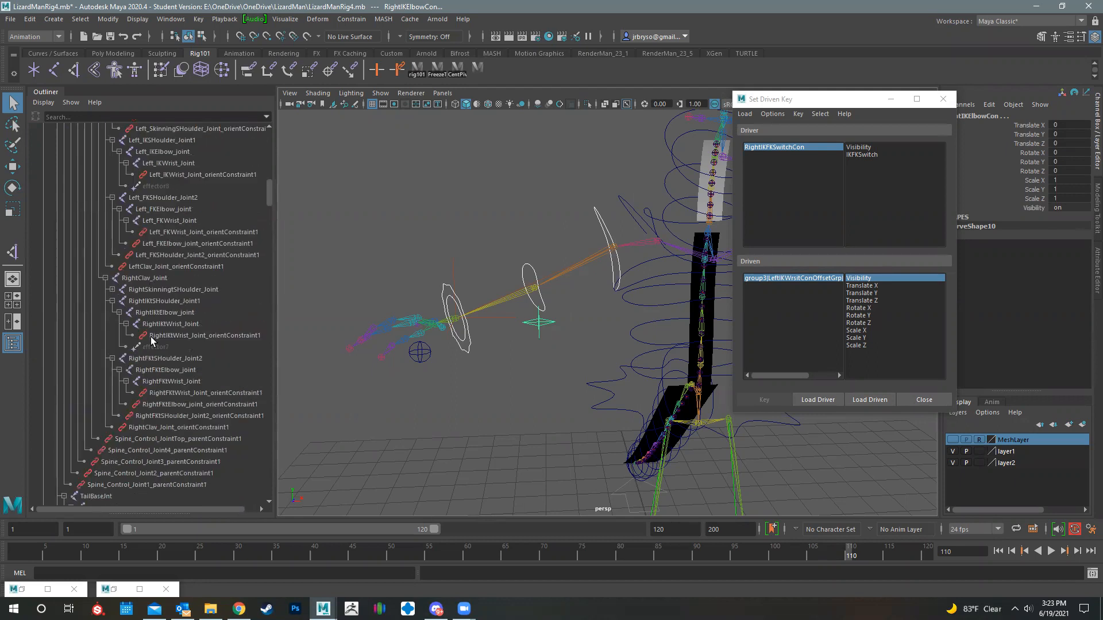
left_click(113, 290)
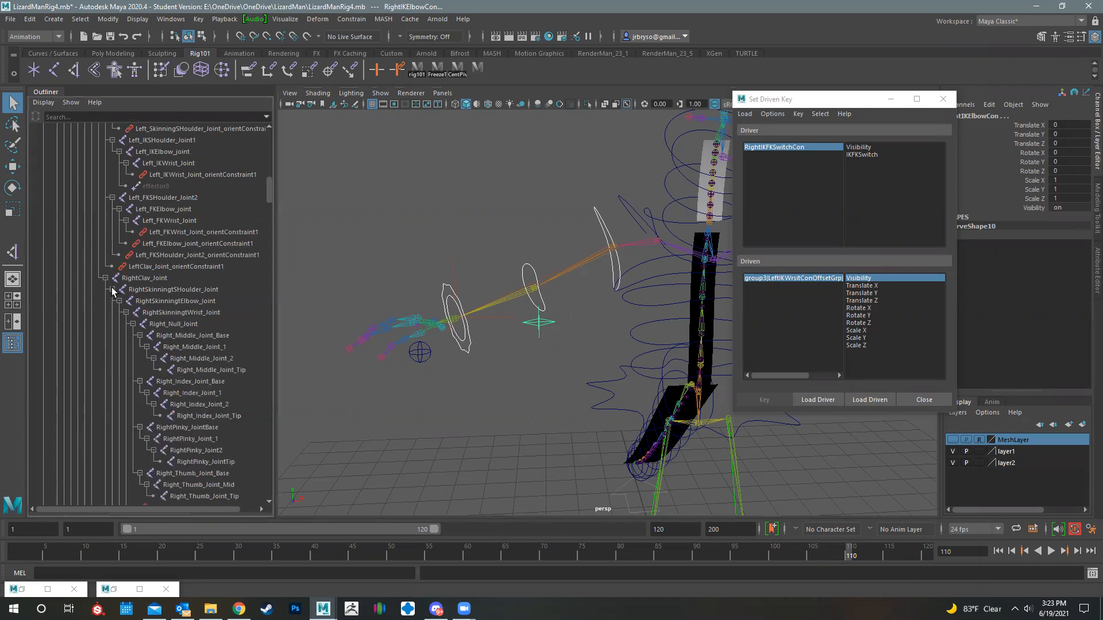
left_click(174, 289)
left_click(170, 301, "shift")
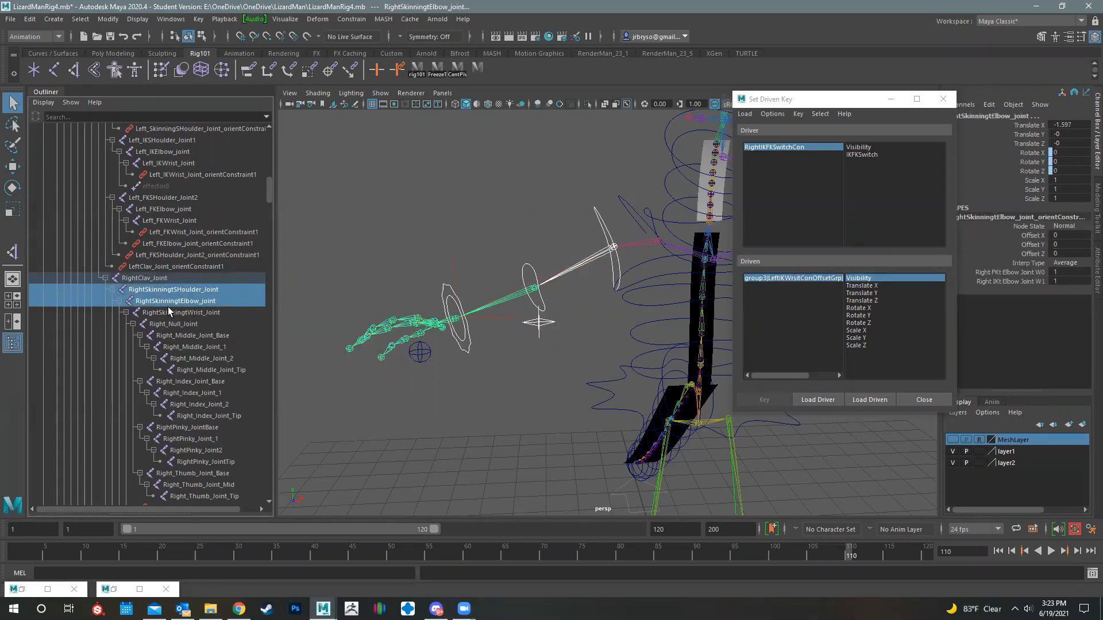
key("ctrl+z")
key("ctrl+z")
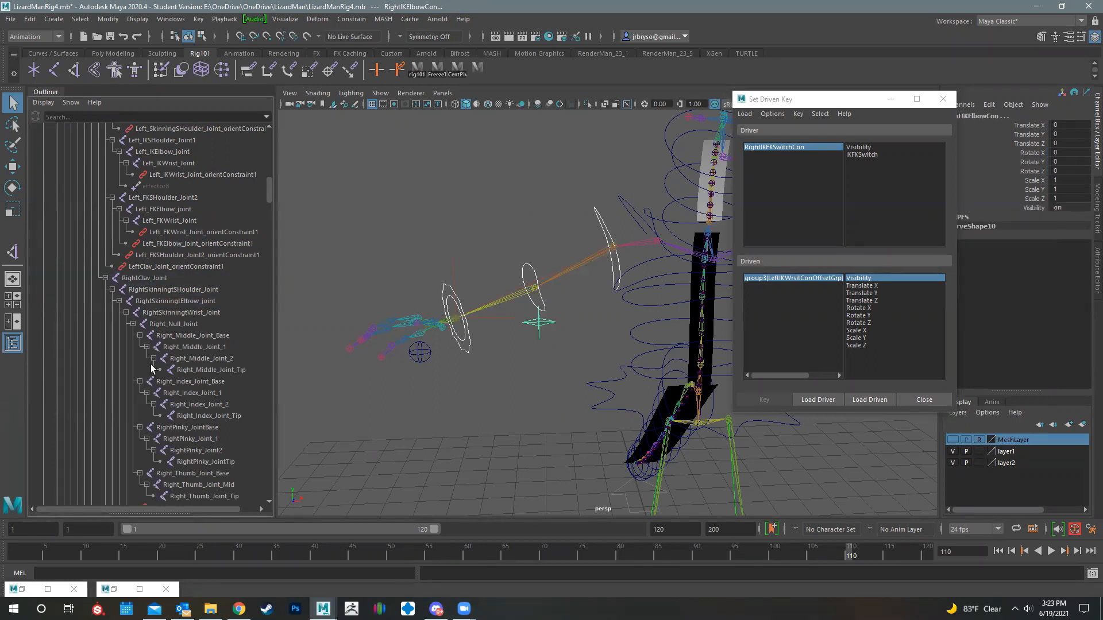
Add the right skinning shoulder, elbow and wrist orient constraints to the selected arm controls and load them all as driven
scroll(152, 367, "down", 5)
left_click(178, 336, "ctrl")
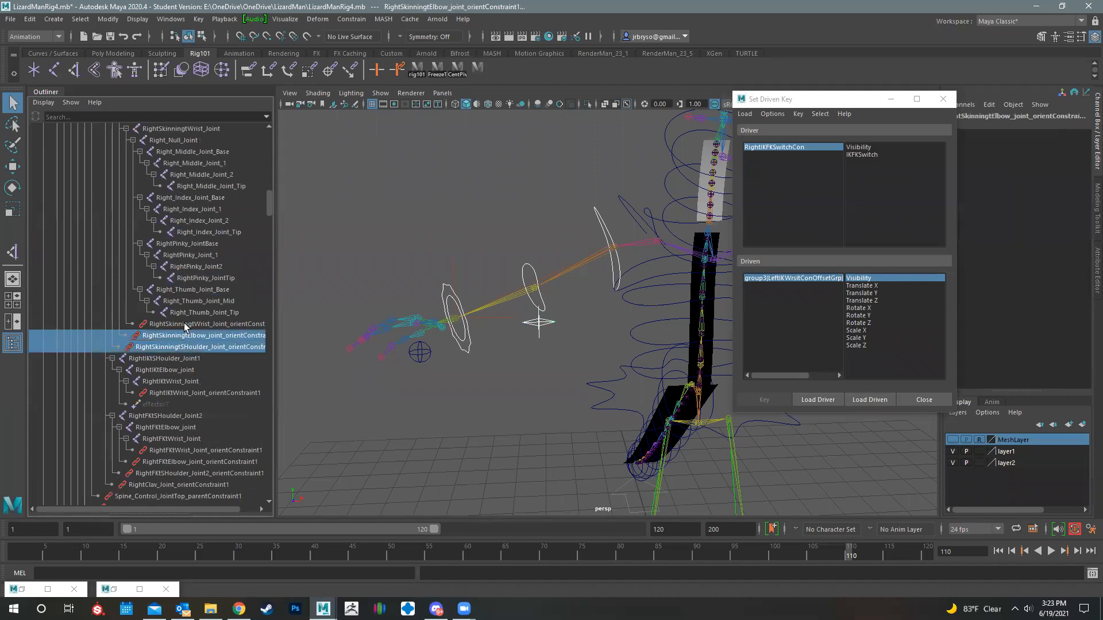
left_click(187, 324, "ctrl")
left_click(870, 401)
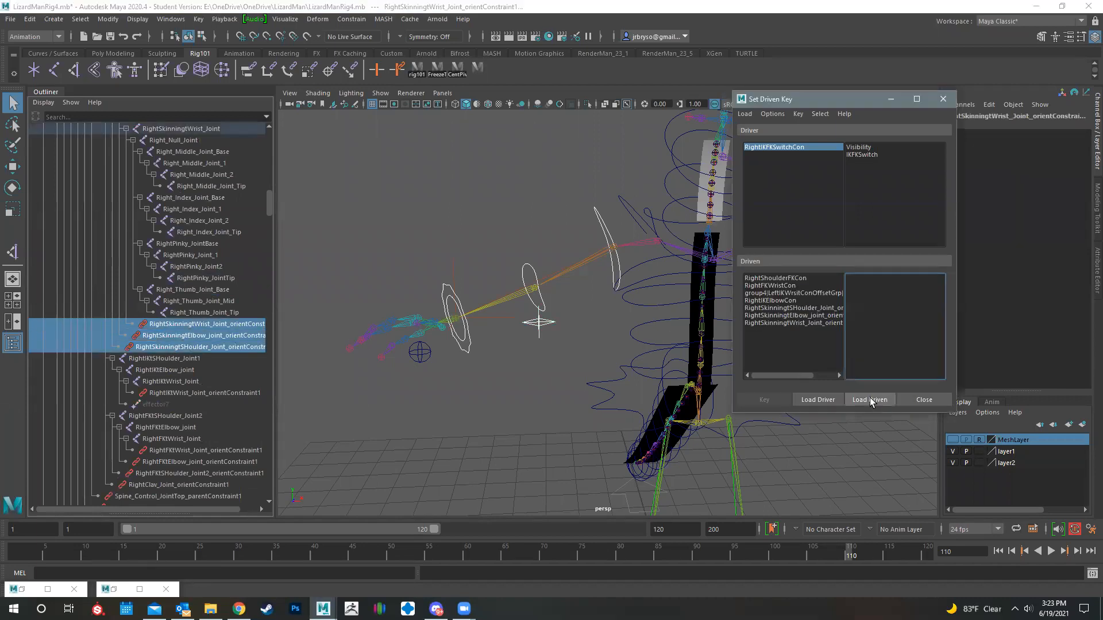
Check the driven list's entries one by one against the right arm's FK and IK controls
left_click(775, 279)
left_click(765, 286)
left_click(779, 293)
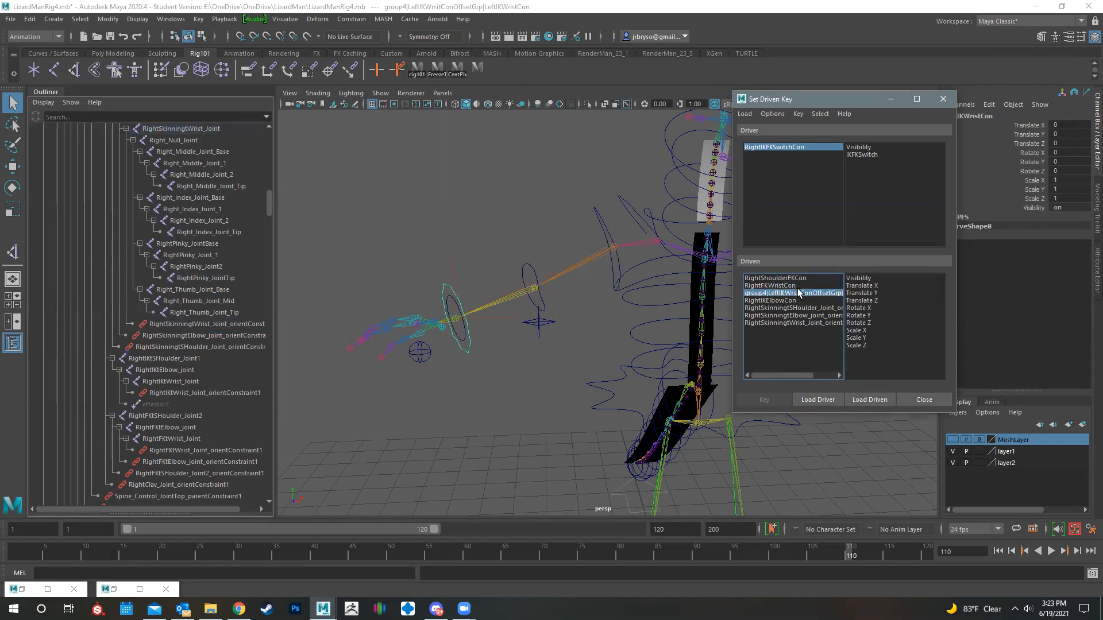
left_click(775, 287)
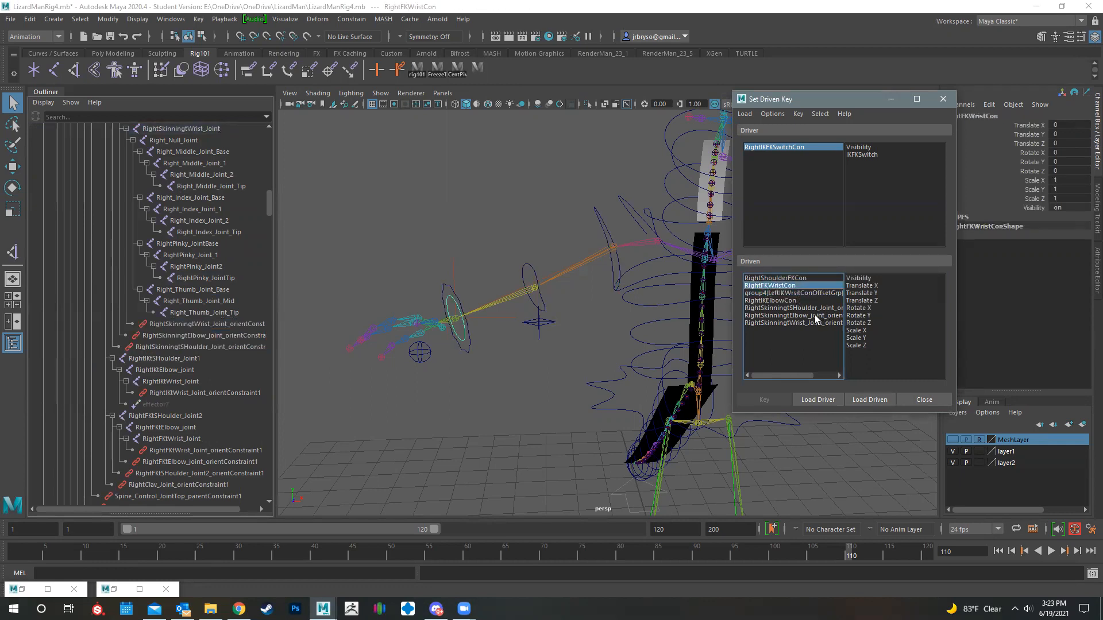
left_click(788, 294)
left_click(784, 300)
left_click(764, 286)
Reselect all the driven objects, add RightFKElbowCon to them, and reload the set as driven
left_click(529, 273)
left_click(776, 278)
left_click(767, 324, "shift")
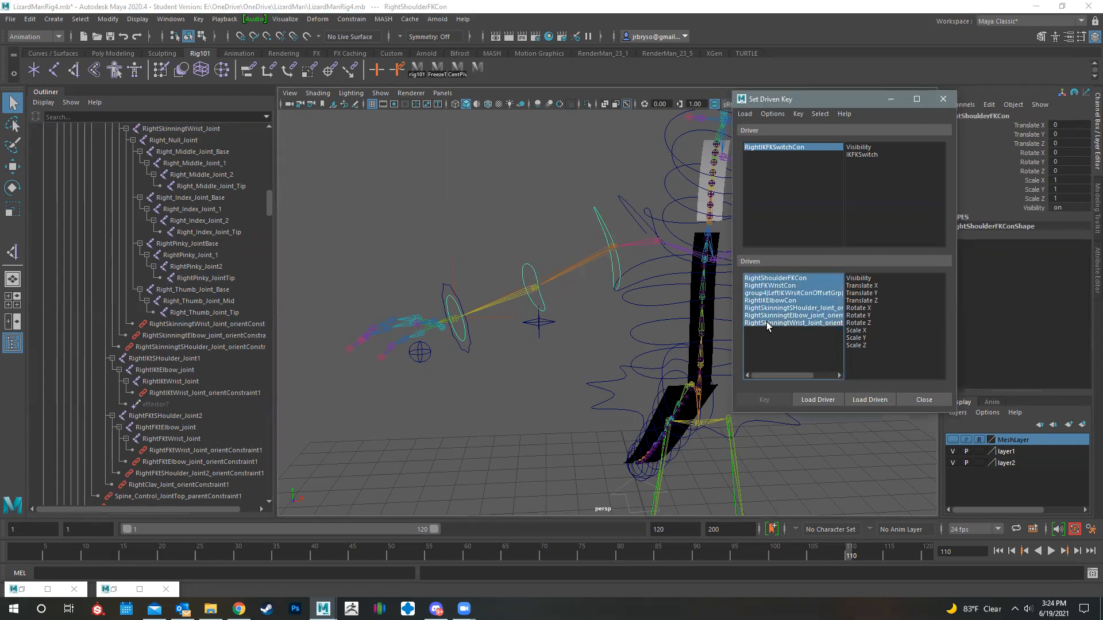
left_click(534, 275)
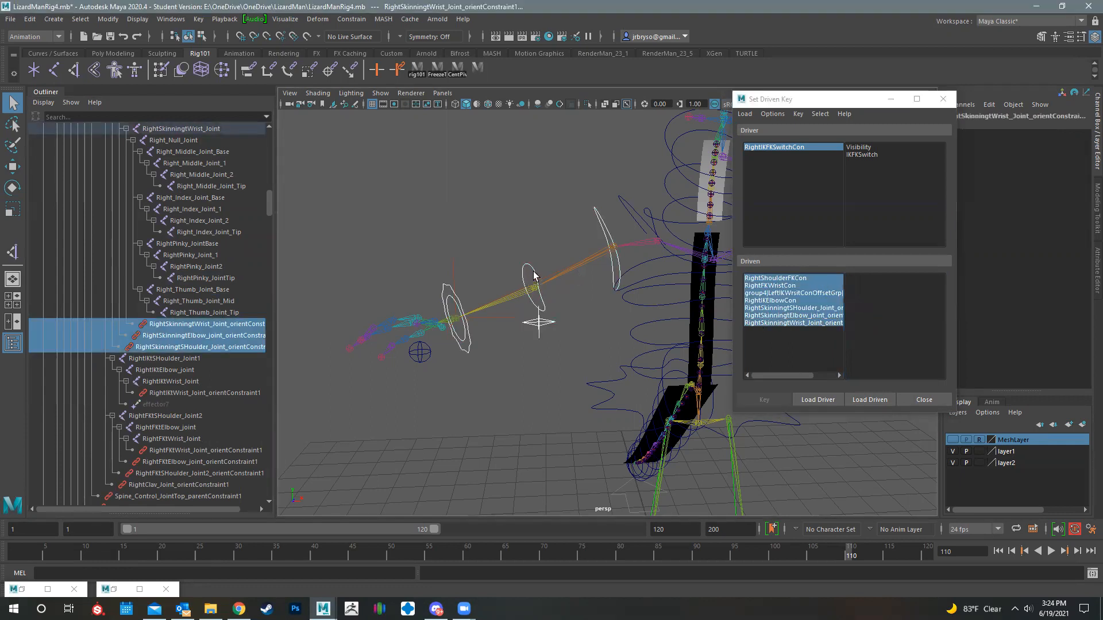
left_click(866, 400)
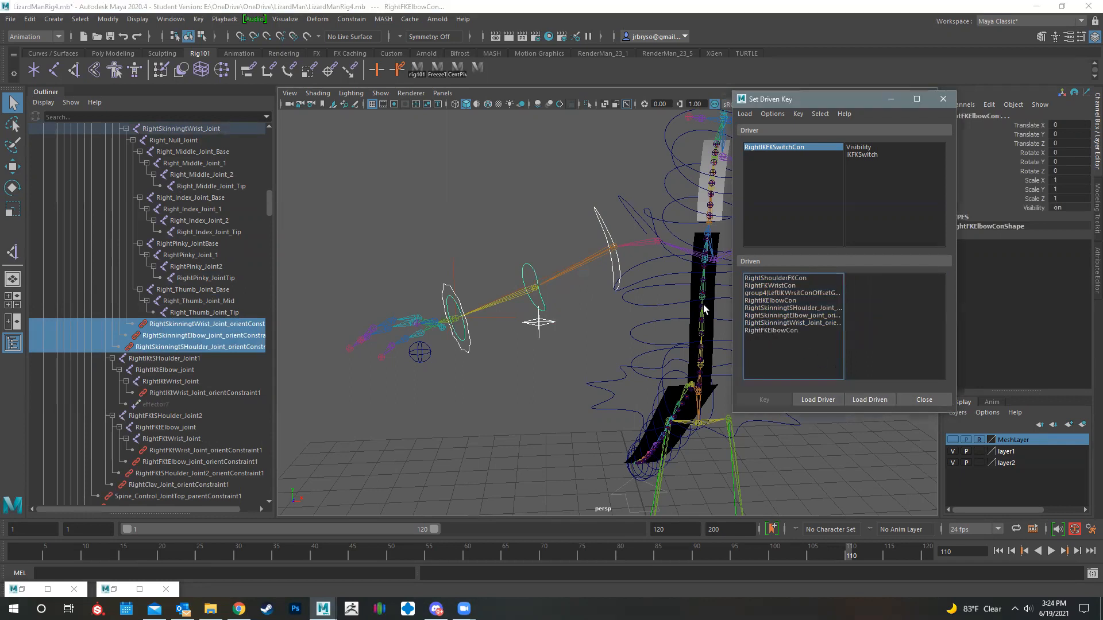
Choose IKFKSwitch as the driver attribute and rotate RightShoulderFKCon about 40 degrees in Z to separate the FK arm
left_click(863, 155)
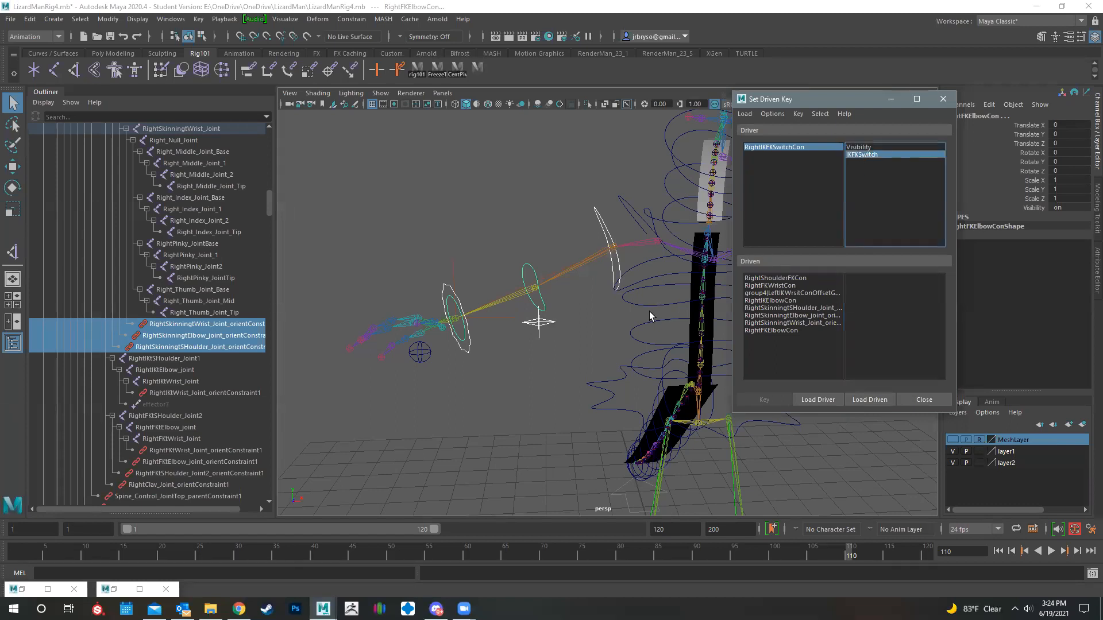
left_click(600, 221)
key("e")
left_click_drag(561, 244, 574, 216)
middle_click_drag(513, 404, 452, 403, "alt")
left_click(385, 317)
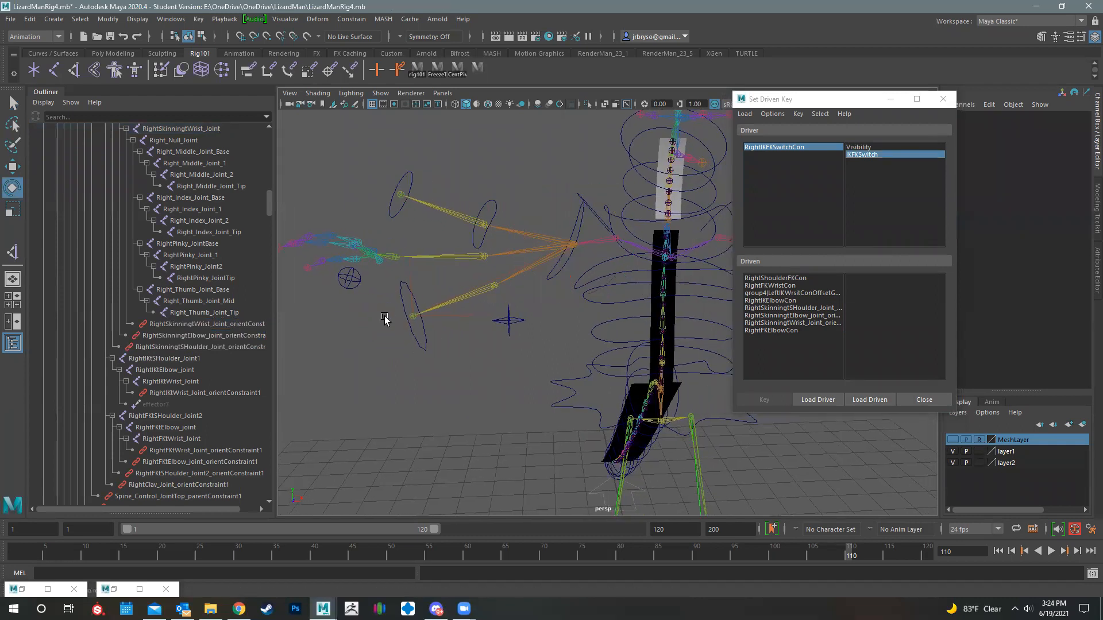
Key the Visibility of RightShoulderFKCon, RightFKWristCon and RightFKElbowCon in the on state against the IKFKSwitch value of 0
left_click(349, 280)
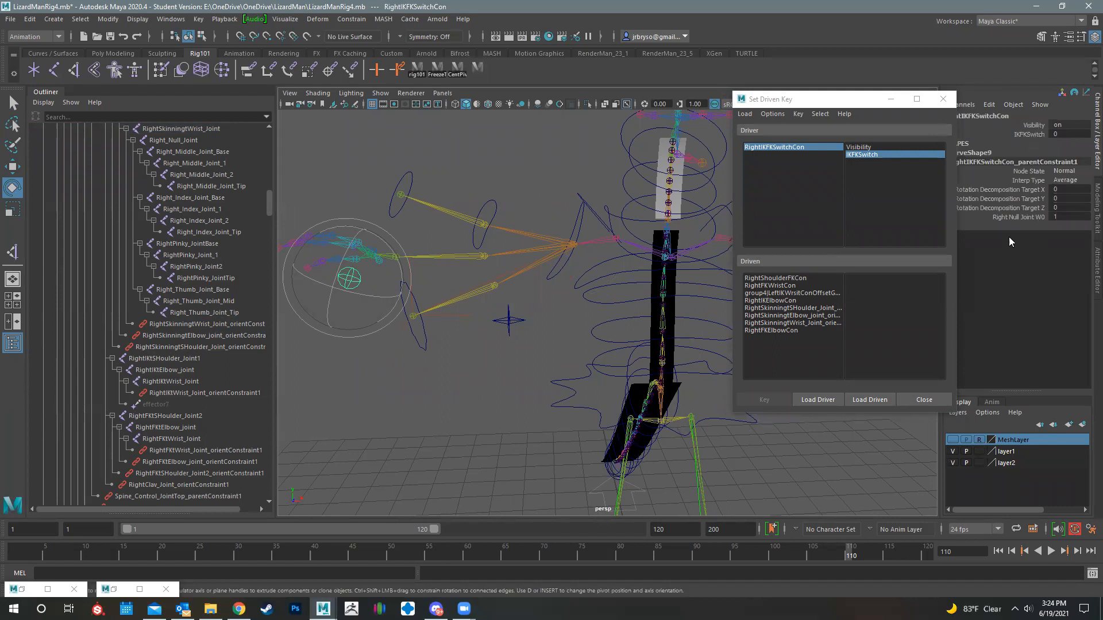
left_click(777, 279)
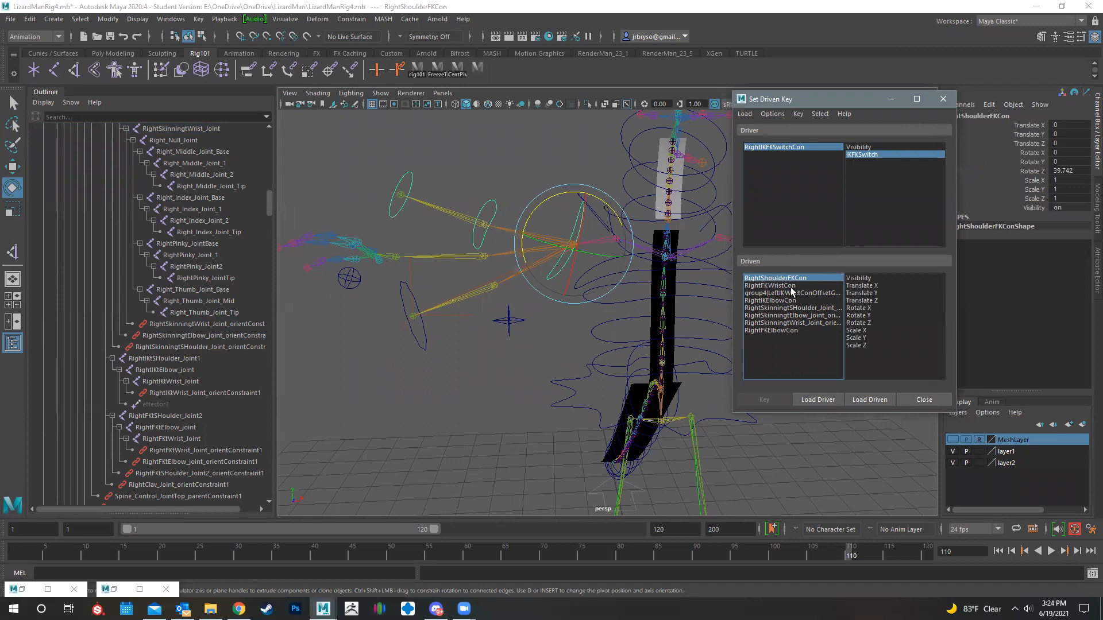
left_click(778, 286, "ctrl")
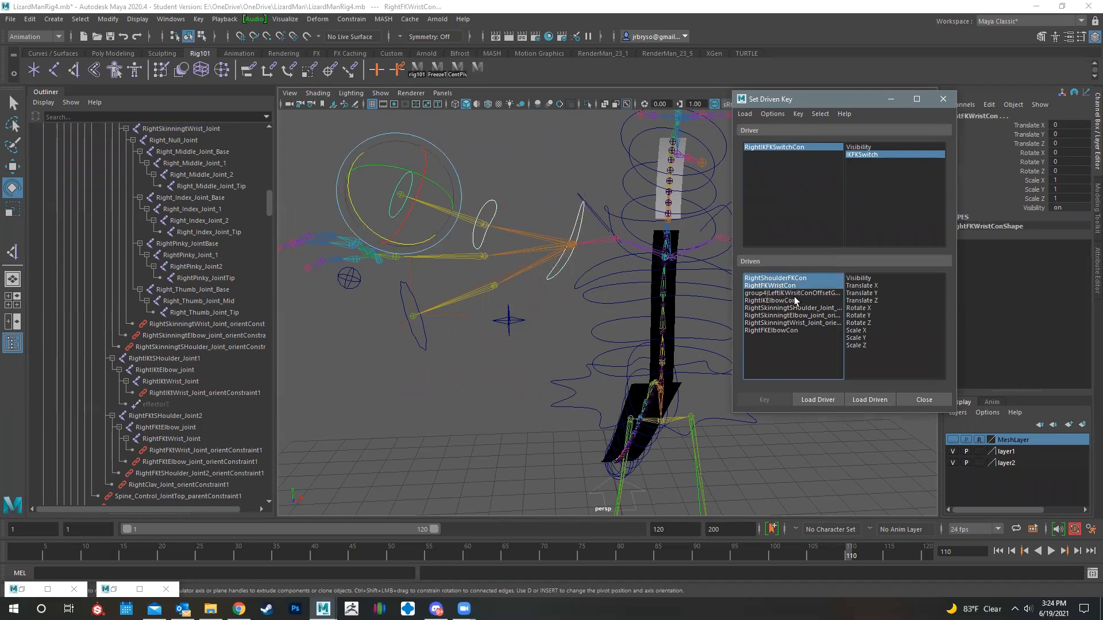
left_click(774, 331, "ctrl")
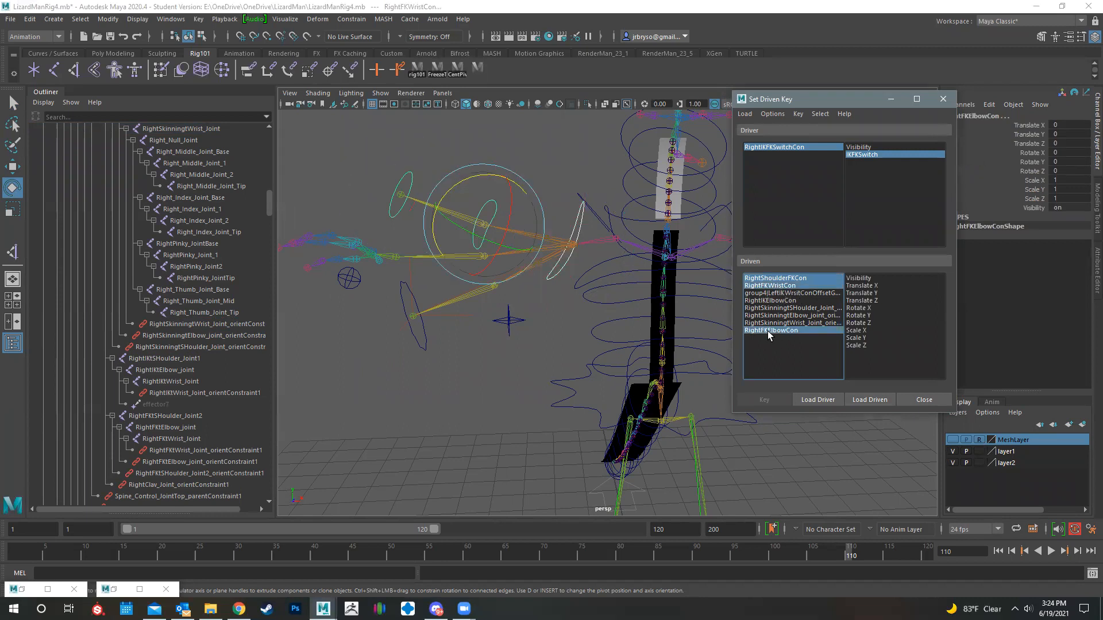
left_click(860, 280)
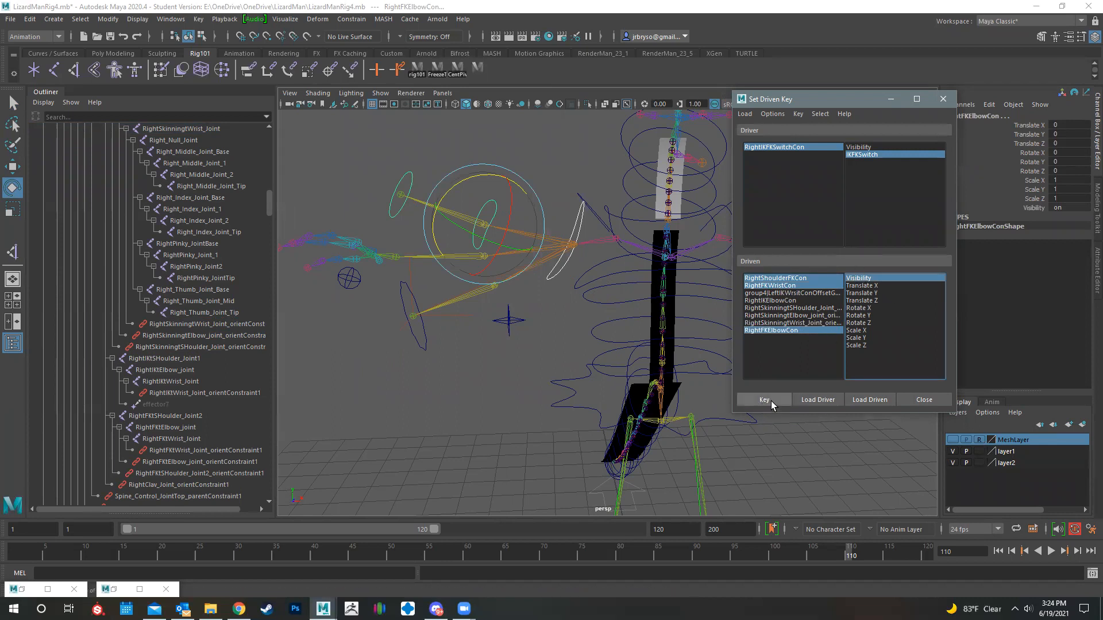
left_click(764, 400)
Turn off Visibility on the right arm's IK wrist and elbow controls and key both against the IKFKSwitch value of 0
left_click(424, 345)
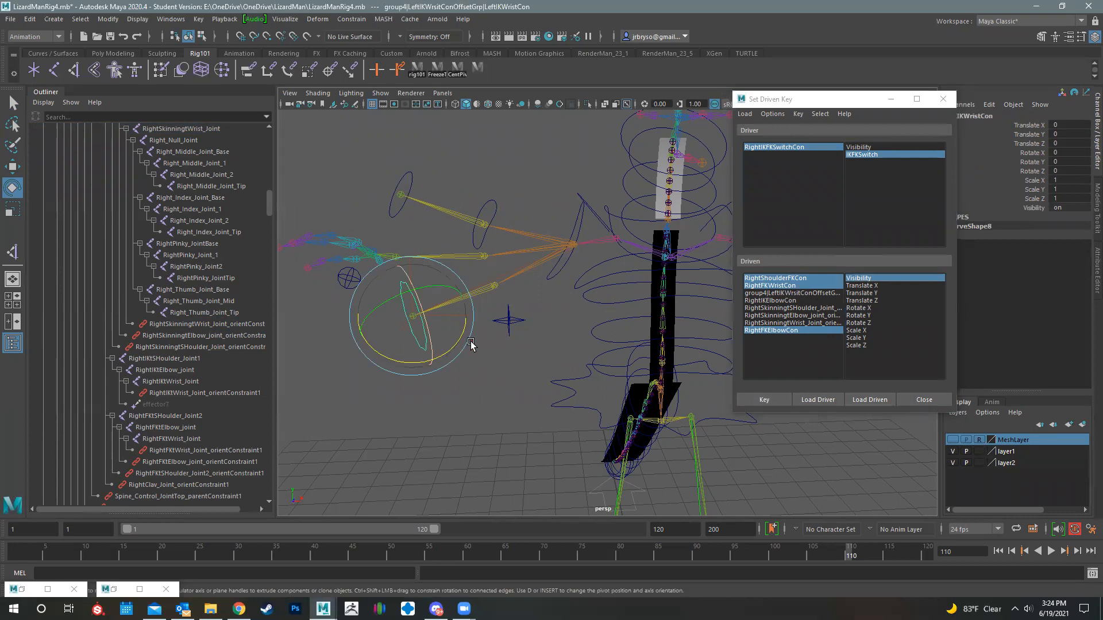
left_click(508, 321)
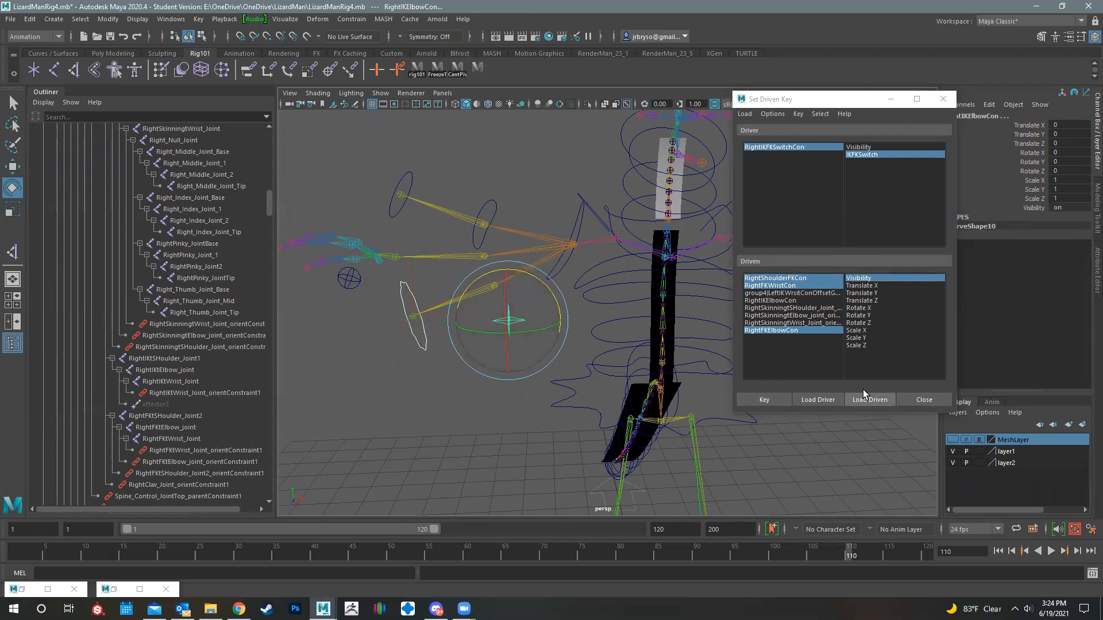
left_click(1031, 211)
middle_click_drag(491, 395, 408, 393)
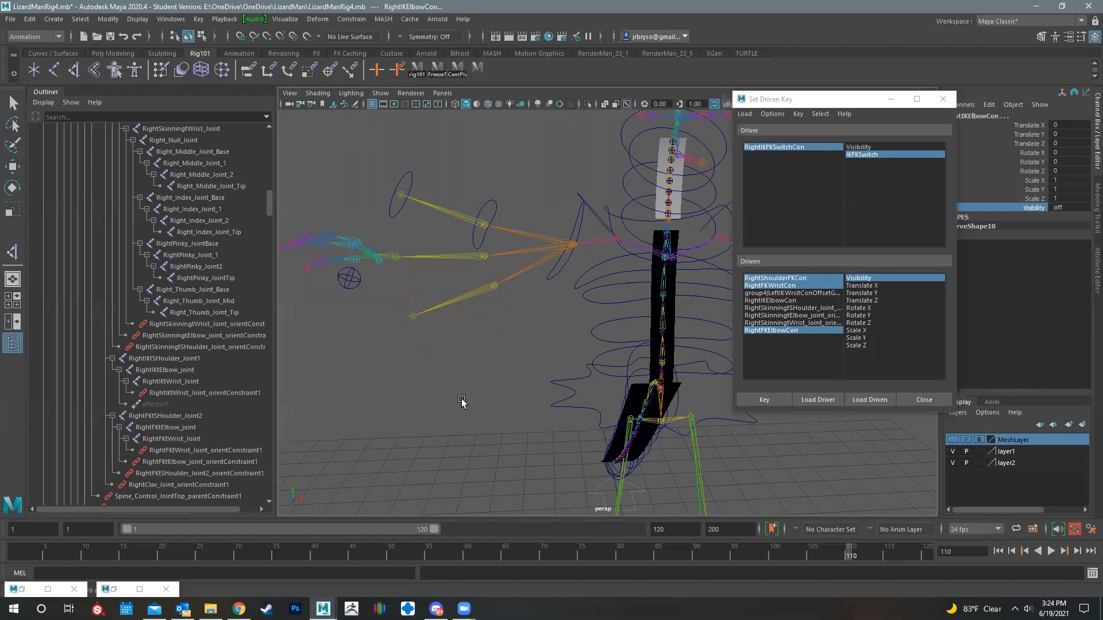
left_click(770, 301)
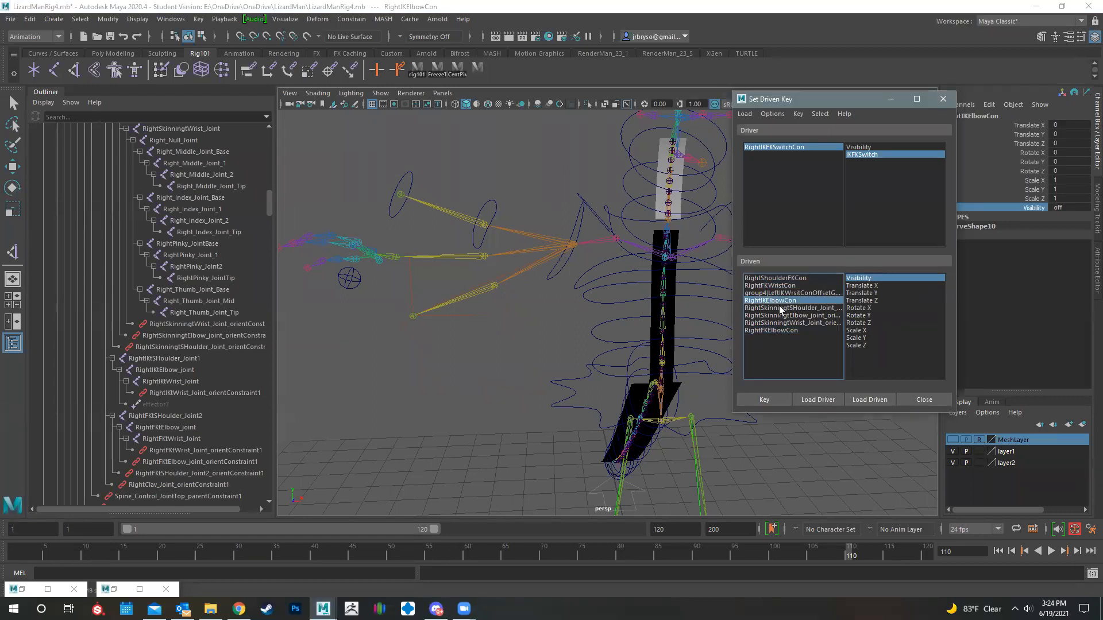
left_click(784, 293, "ctrl")
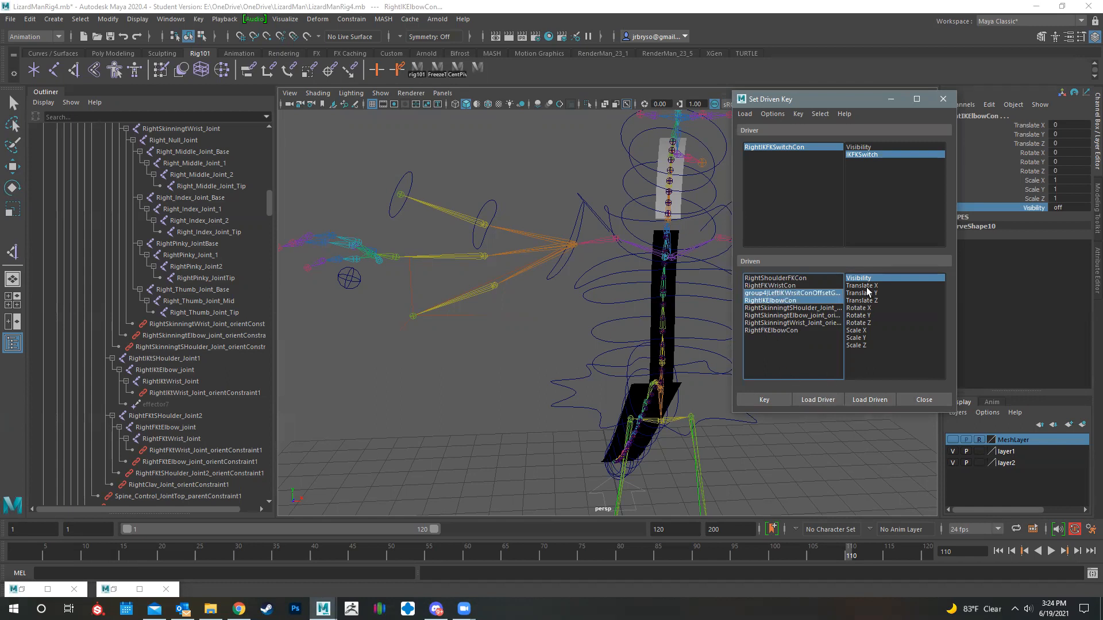
left_click(779, 402)
Scrub IKFKSwitch on RightIKFKSwitchCon to 1, check the right arm's FK elbow and wrist controls, and return IKFKSwitch to 0
left_click(348, 277)
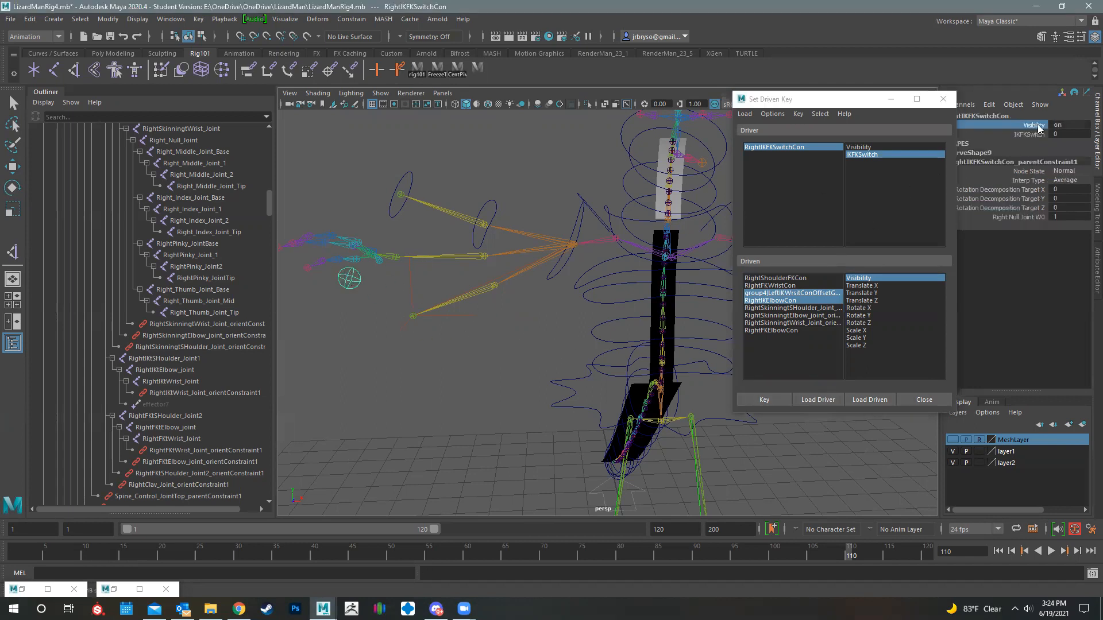
key("ctrl+h")
left_click(1041, 136)
key("ctrl+z")
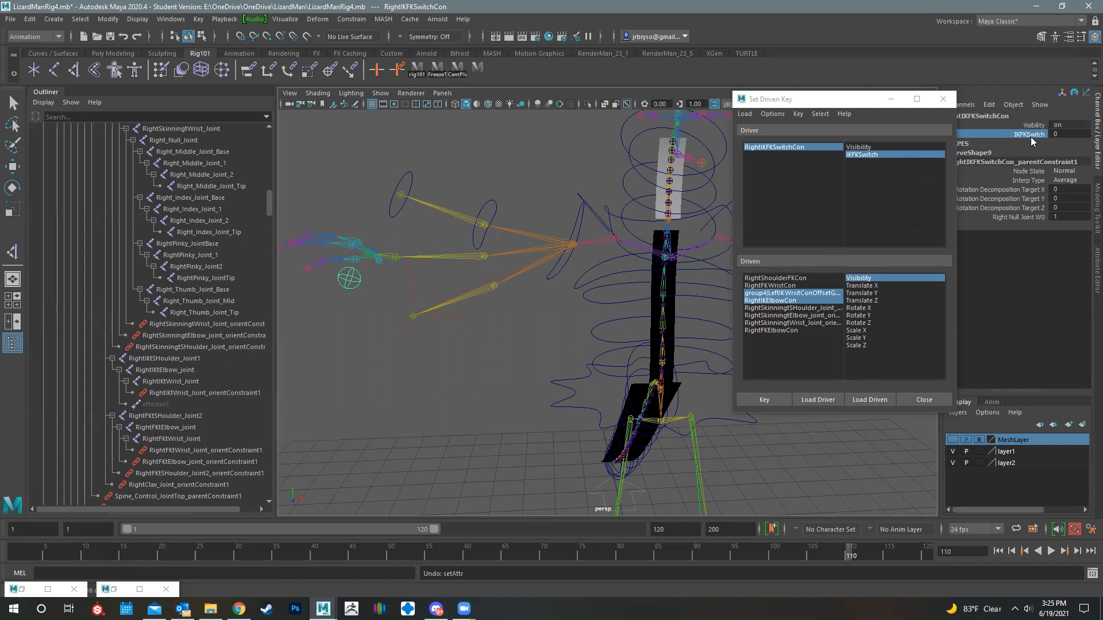
middle_click_drag(448, 383, 513, 367)
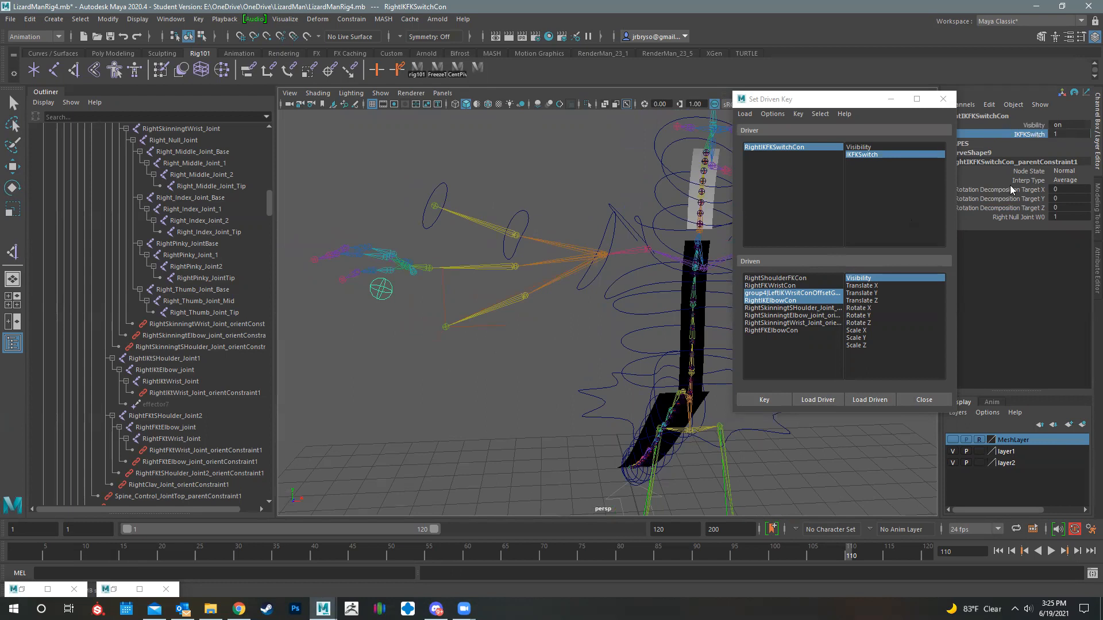
left_click(605, 232)
key("e")
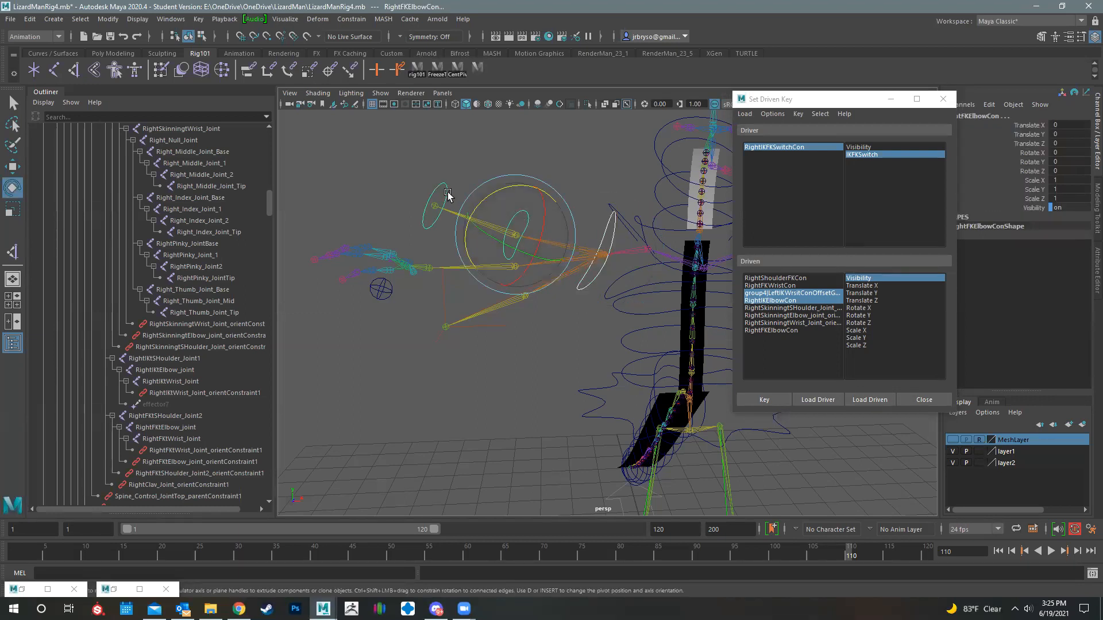
left_click(437, 192)
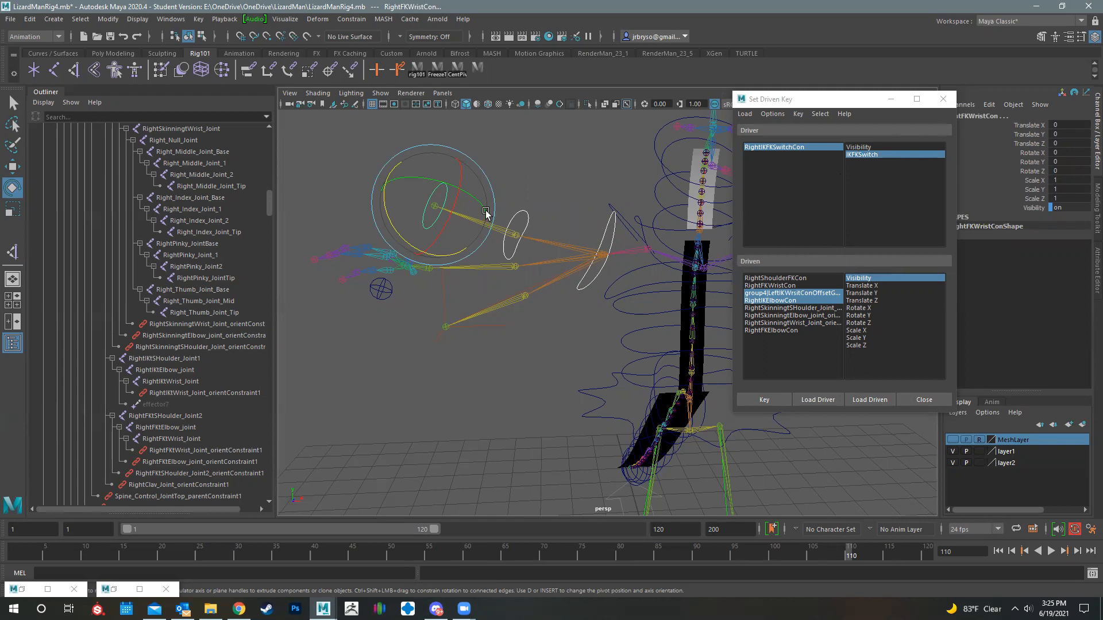
left_click(377, 291)
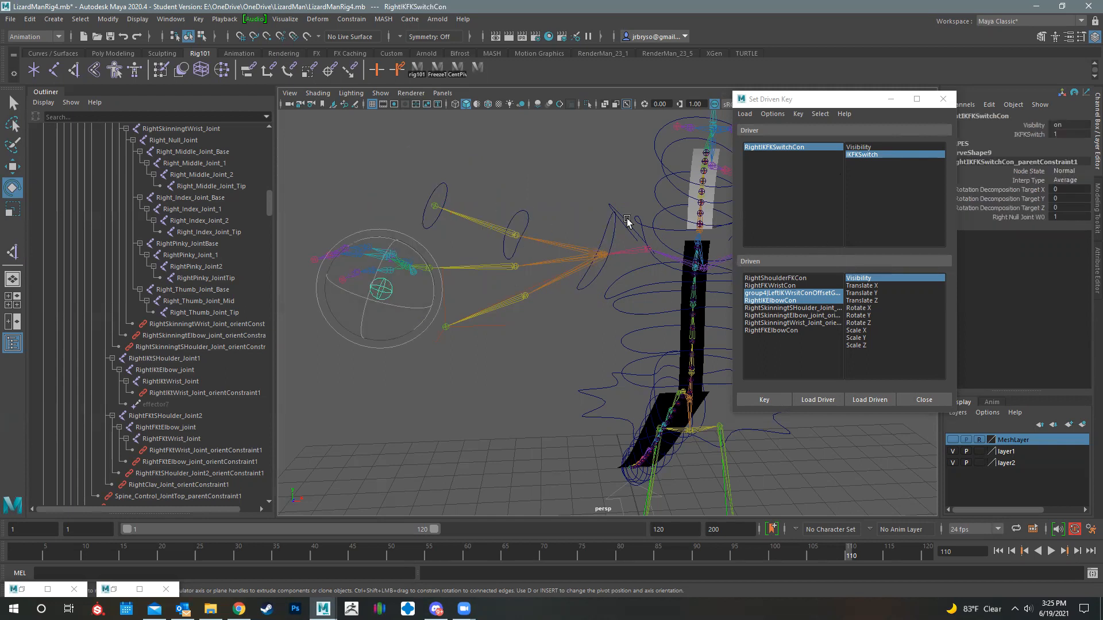
left_click(1032, 133)
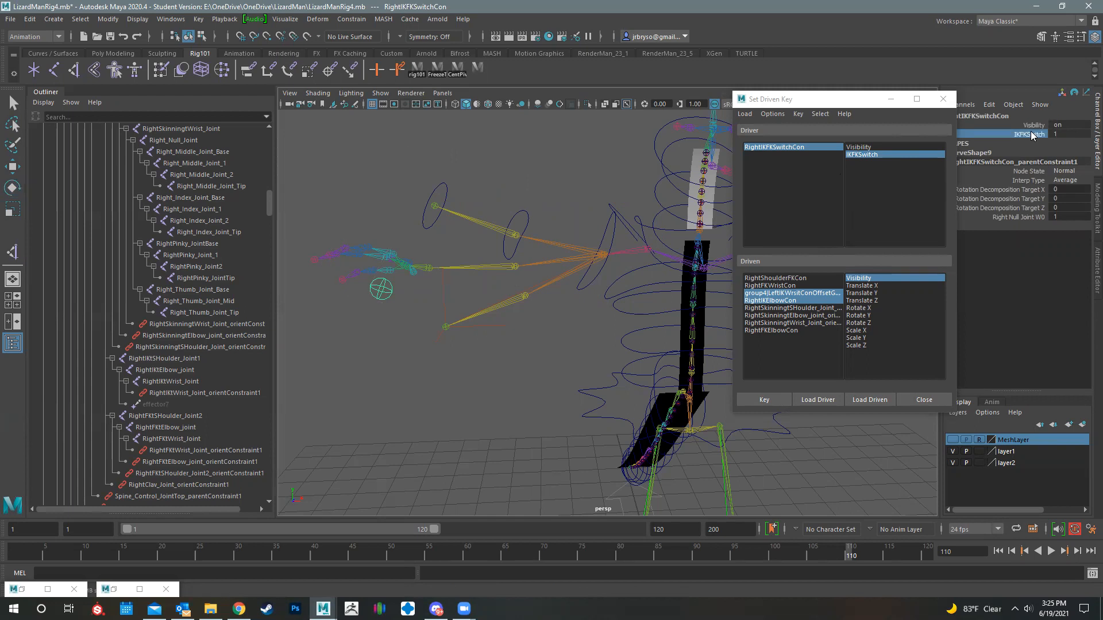
middle_click_drag(556, 162, 445, 171)
Set the right skinning shoulder orient constraint's IK weight to 0 and key its FK and IK weights against the IKFKSwitch value of 0
left_click(797, 311)
left_click(804, 323, "shift")
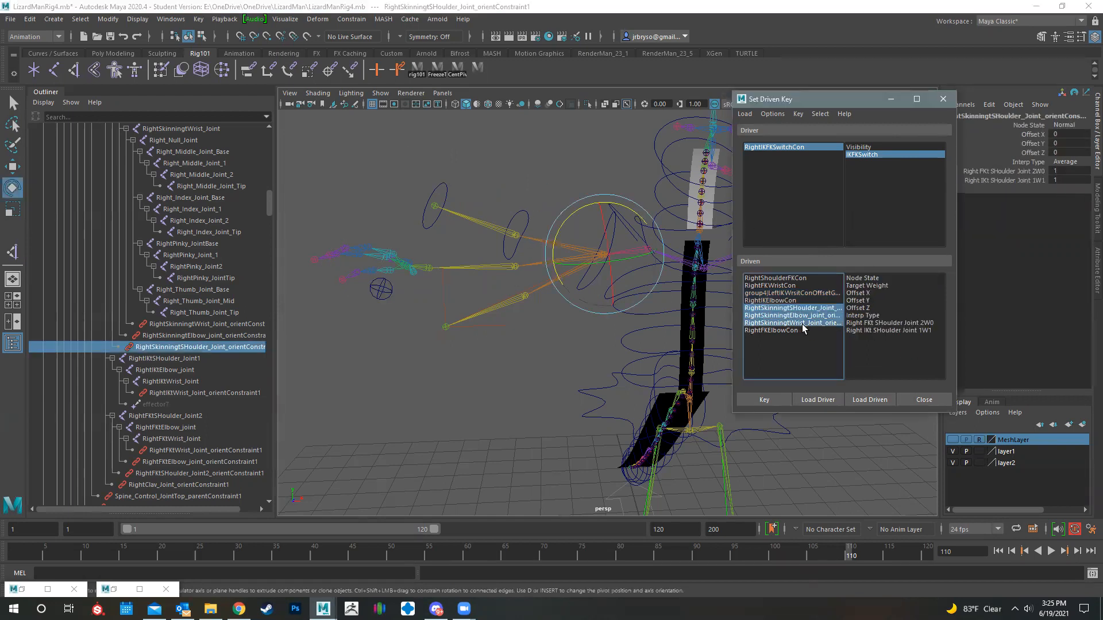
left_click(797, 308)
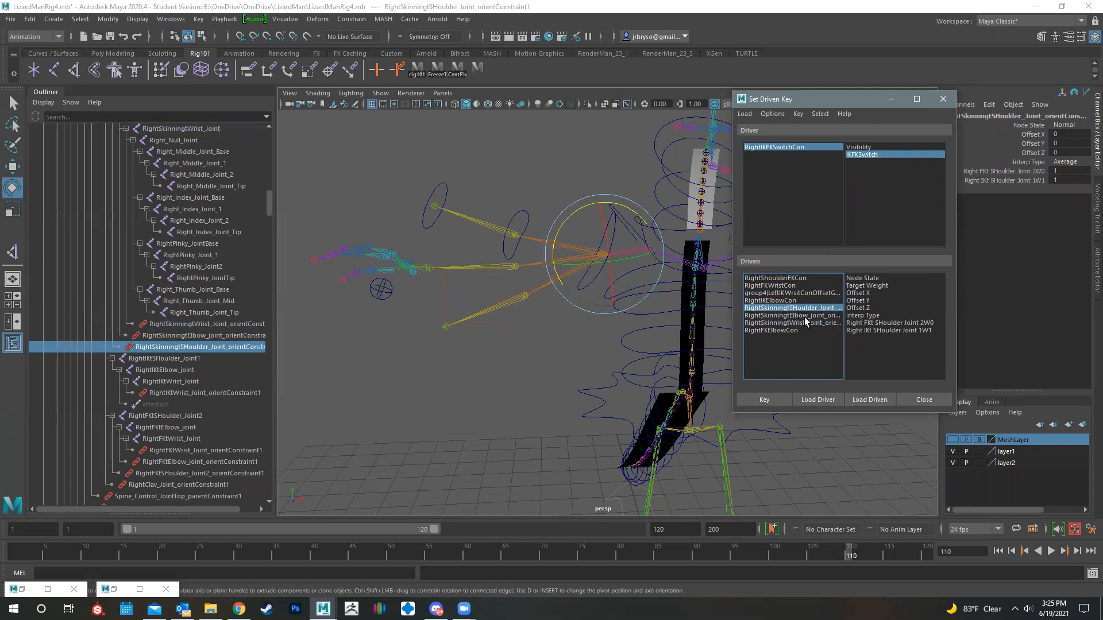
left_click(804, 316)
left_click(809, 322)
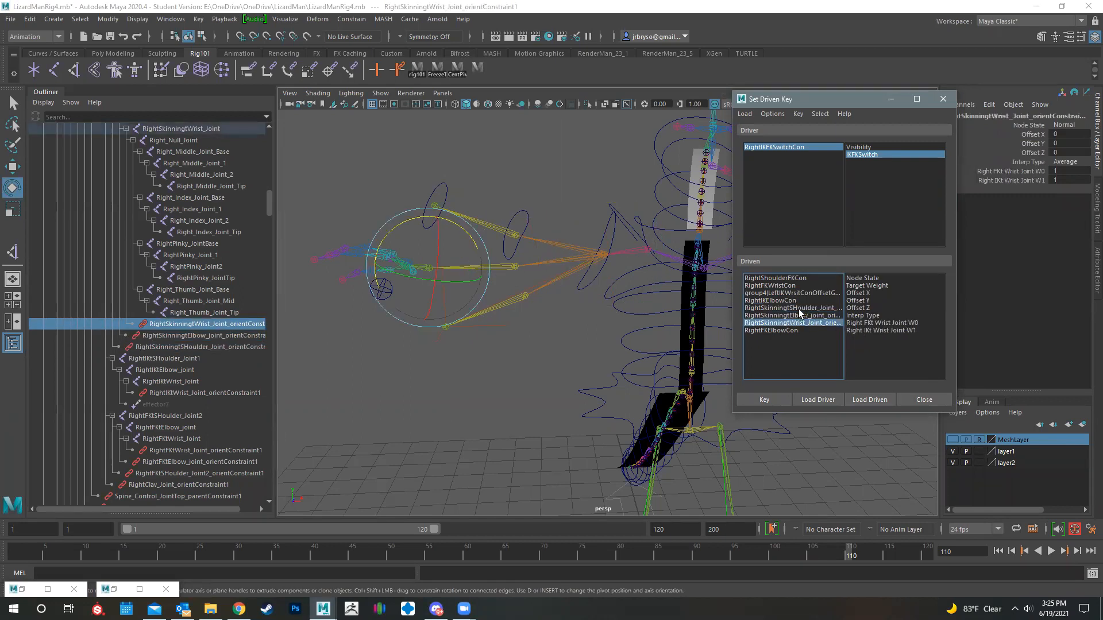
left_click(799, 308)
left_click(874, 316)
left_click(879, 323)
left_click(880, 331, "shift")
double_click(1066, 180)
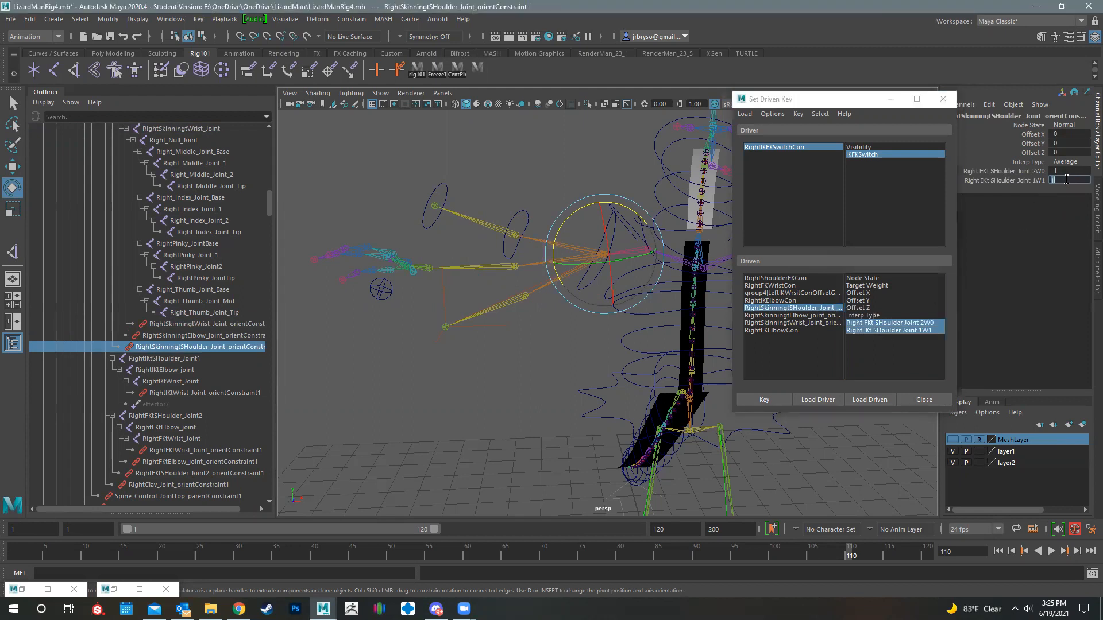
key("Return")
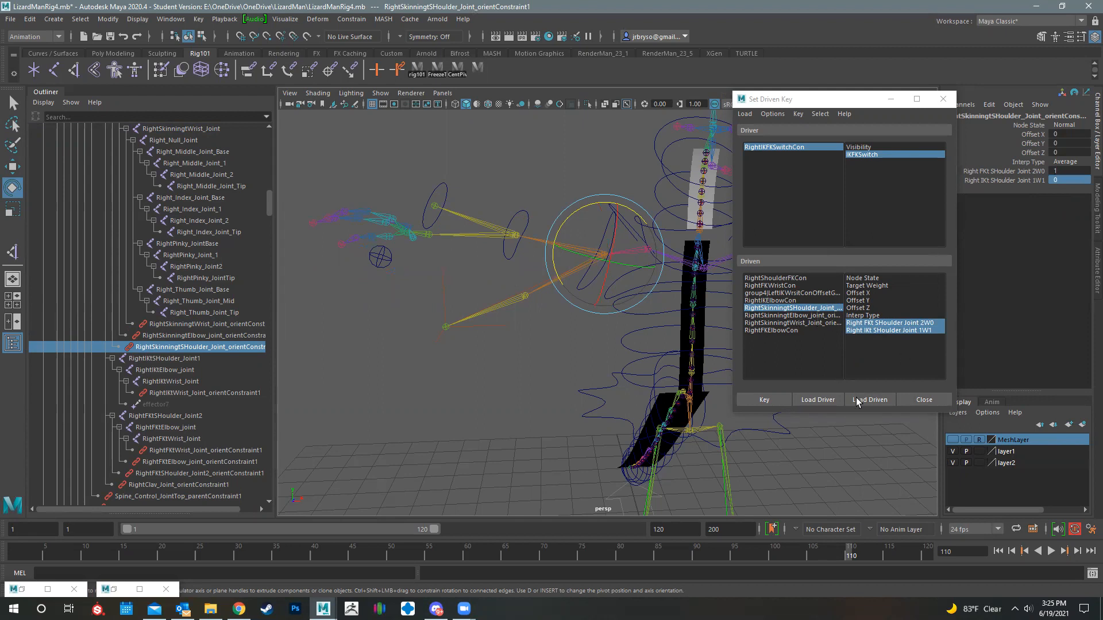
left_click(768, 400)
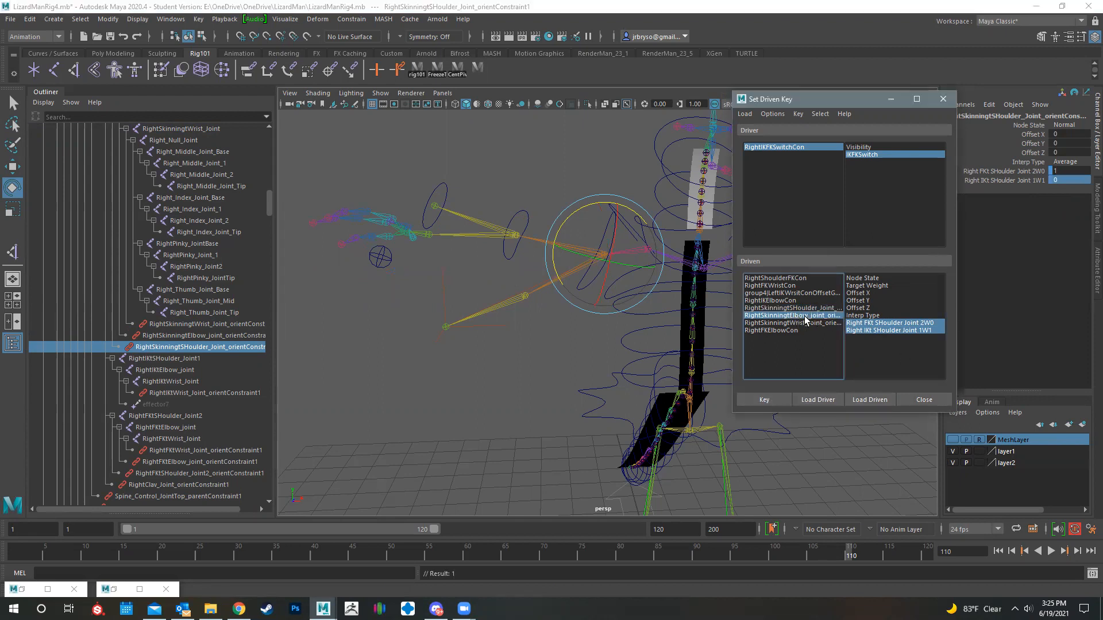
Set the right skinning elbow orient constraint's IK weight to 0 and key both its weights against the IKFKSwitch value of 0
left_click(805, 316)
left_click_drag(888, 323, 889, 331)
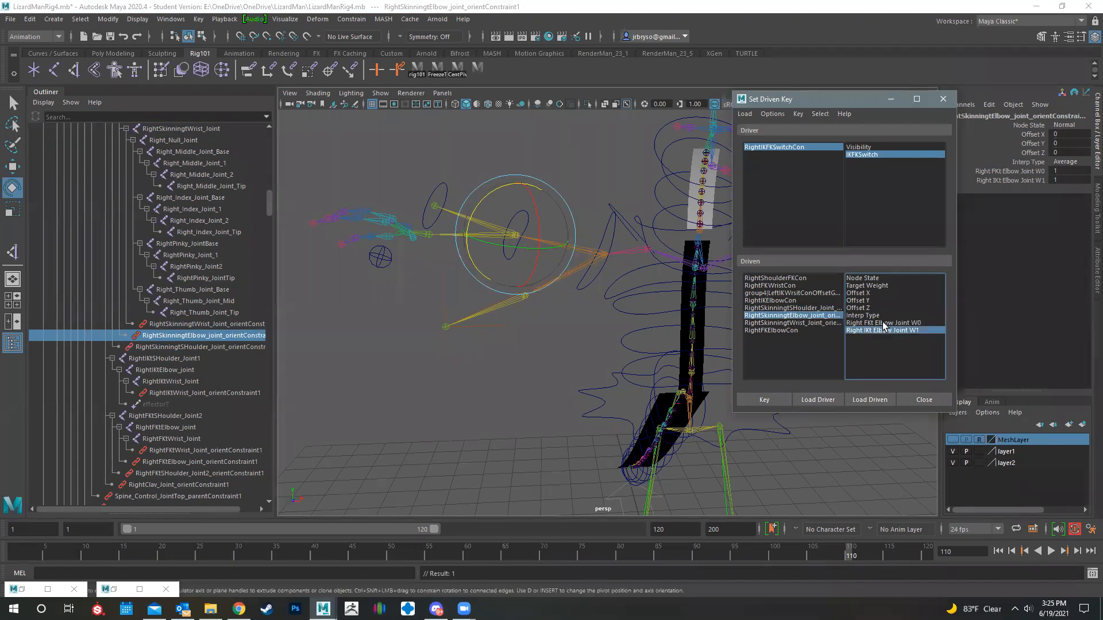
left_click(1065, 180)
type("0")
key("Return")
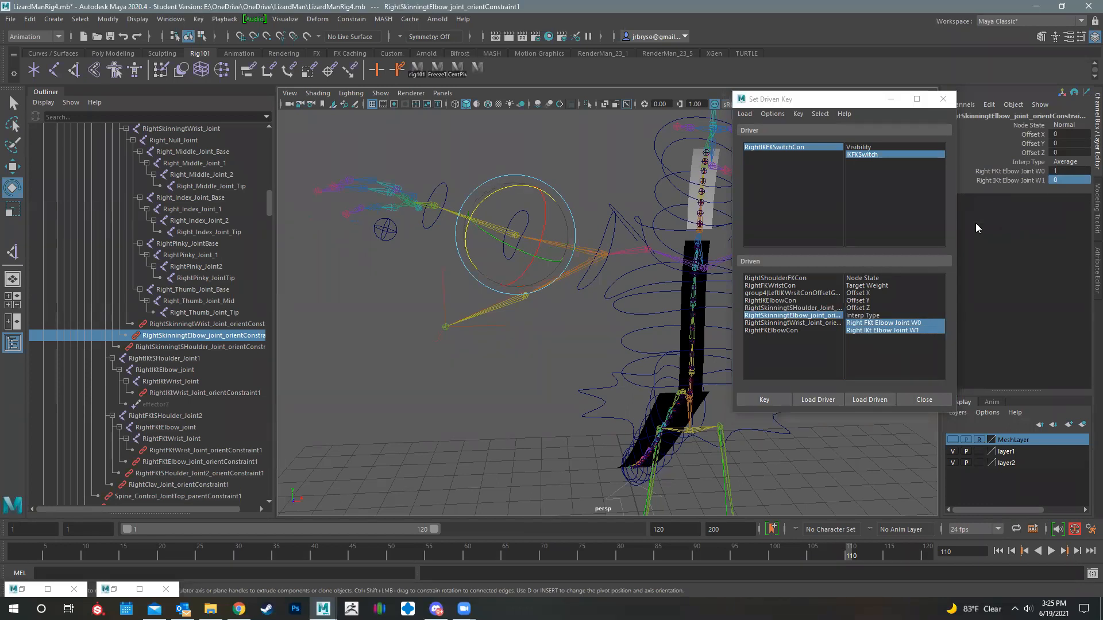
left_click(768, 398)
Set the right skinning wrist orient constraint's IK weight to 0 and try to key it against the IKFKSwitch value of 0
left_click(771, 323)
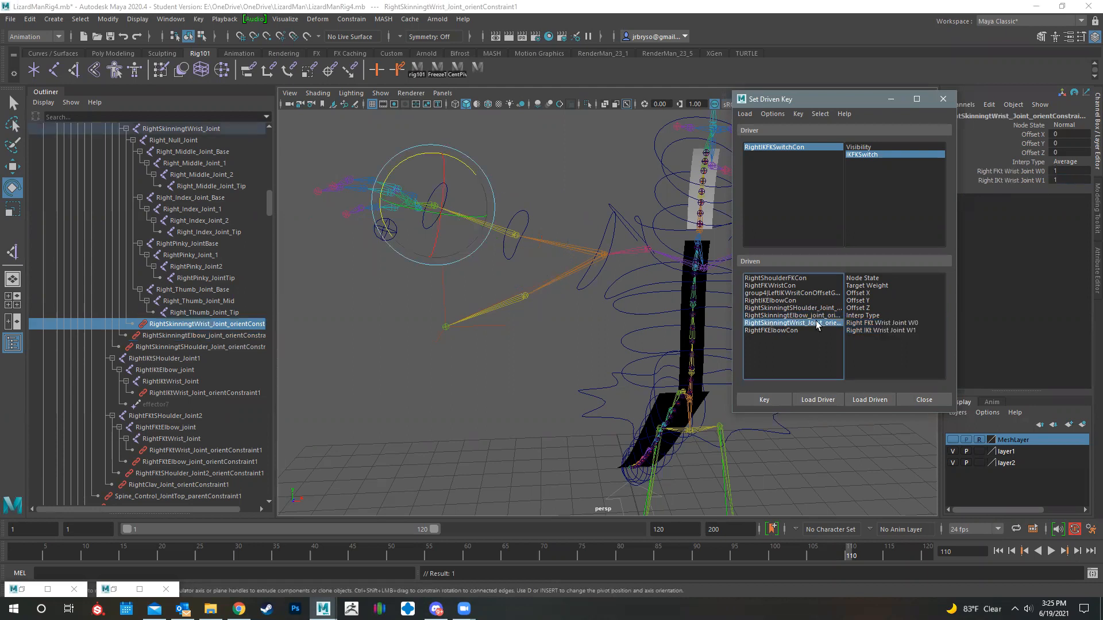
left_click(1068, 179)
type("0")
key("Return")
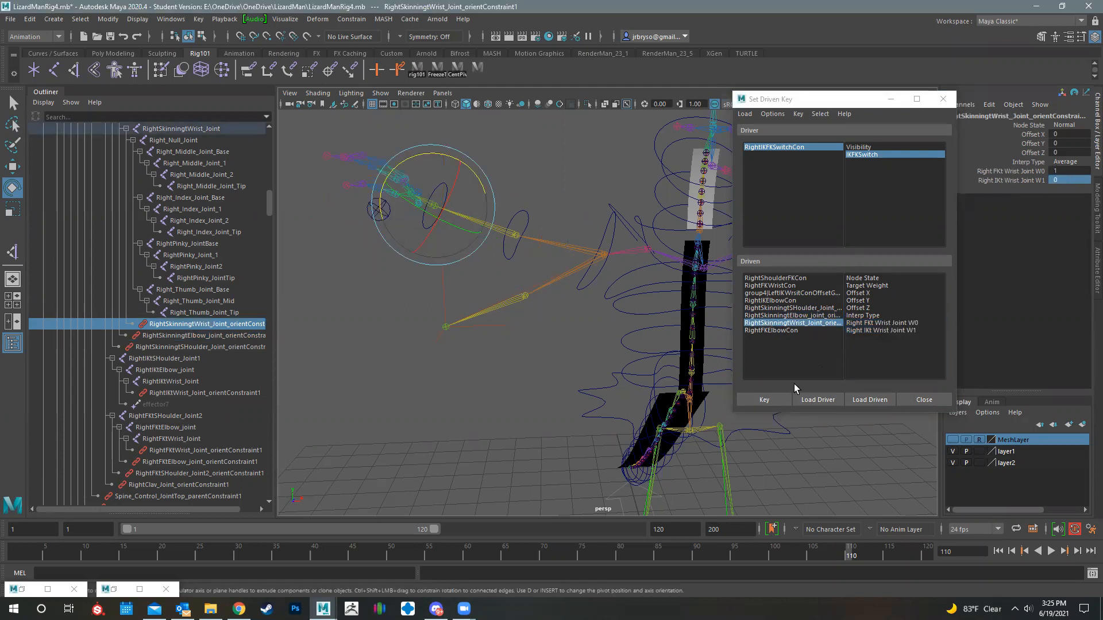
left_click(772, 400)
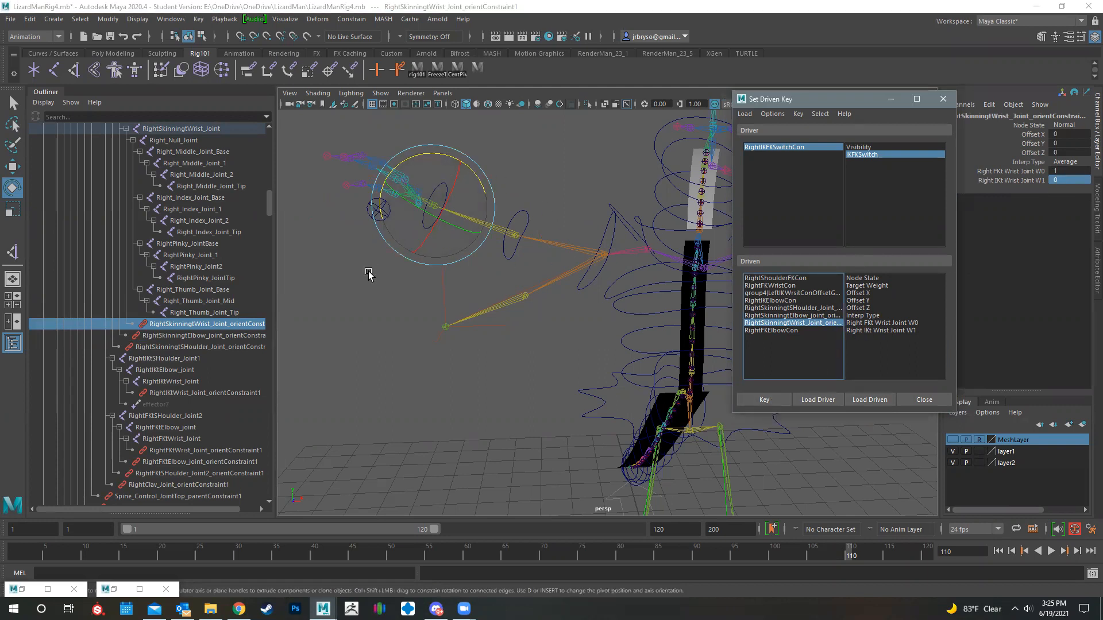
Select RightIKFKSwitchCon and set its IKFKSwitch attribute to 1
left_click(330, 255)
left_click(375, 212)
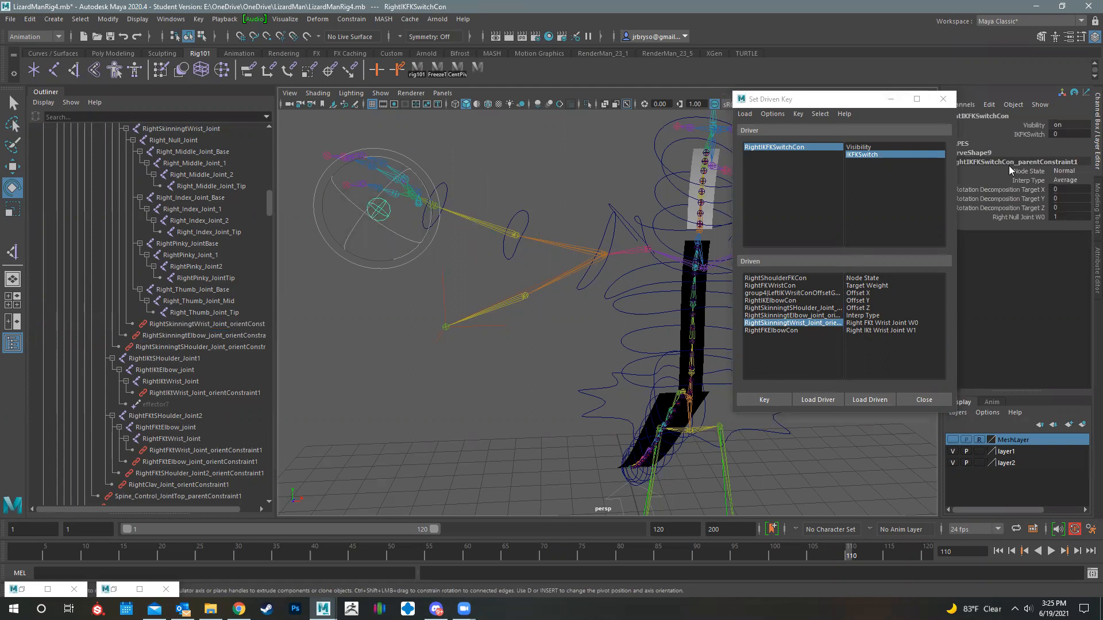
left_click(1028, 134)
middle_click_drag(419, 301, 593, 274)
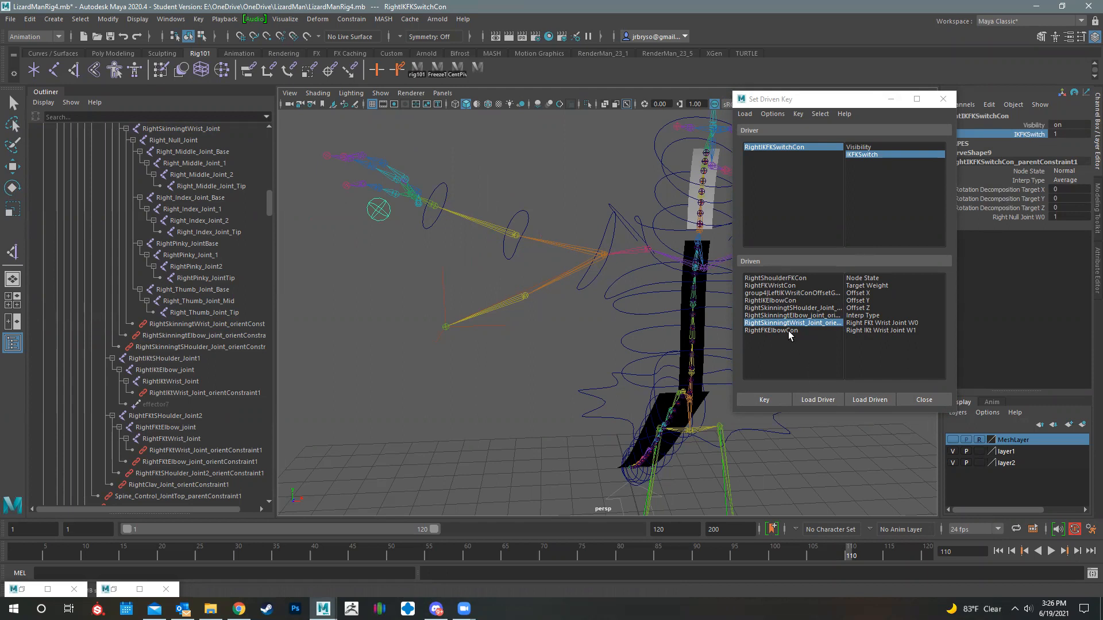
Set the right skinning shoulder orient constraint's IK weight to 1 and its FK weight to 0
left_click(784, 308)
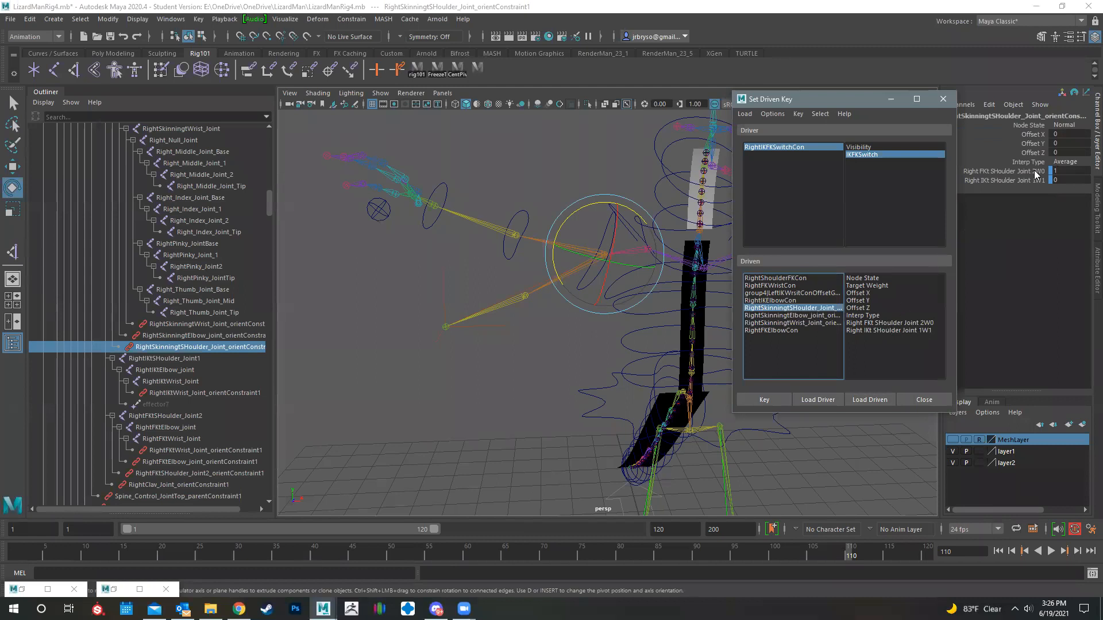
left_click(1065, 180)
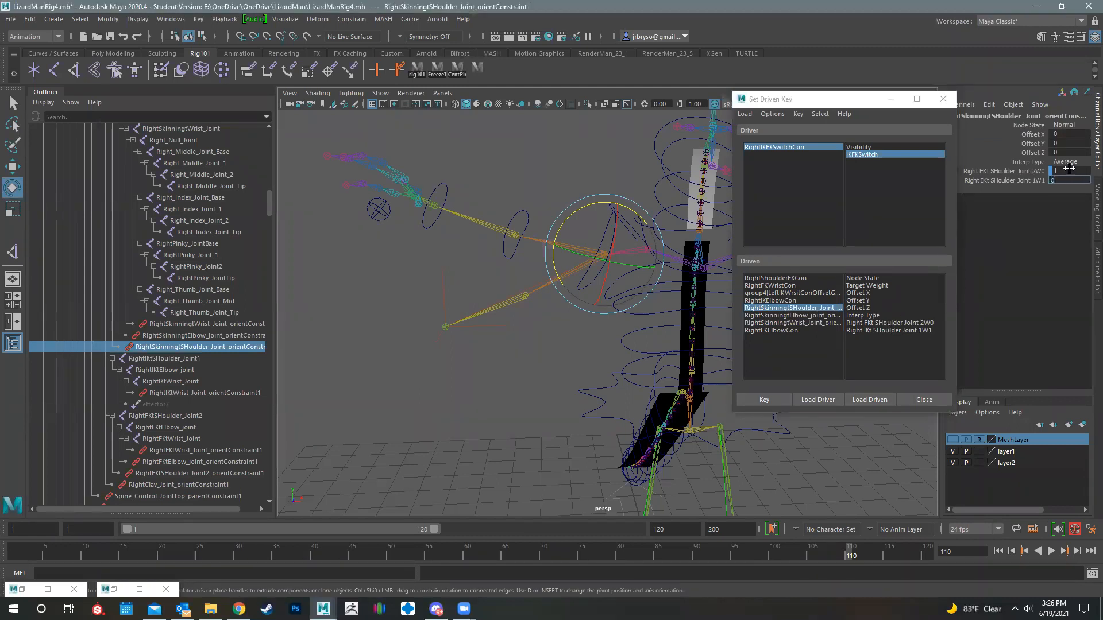
type("1")
left_click(1066, 171)
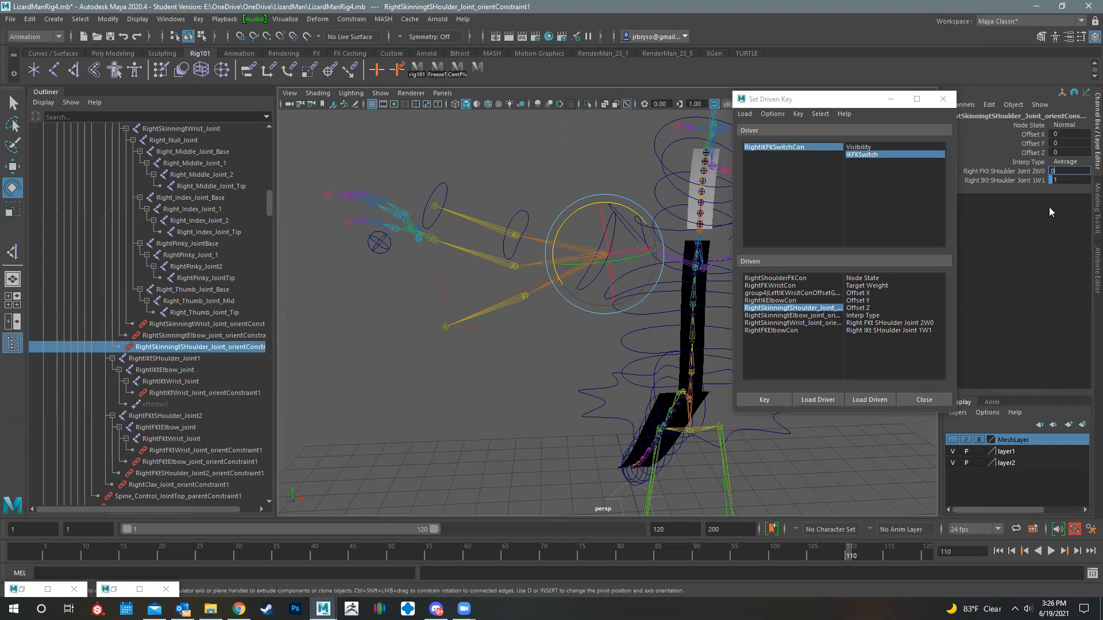
Set the right skinning elbow orient constraint's FK weight to 0 and its IK weight to 1
left_click(813, 316)
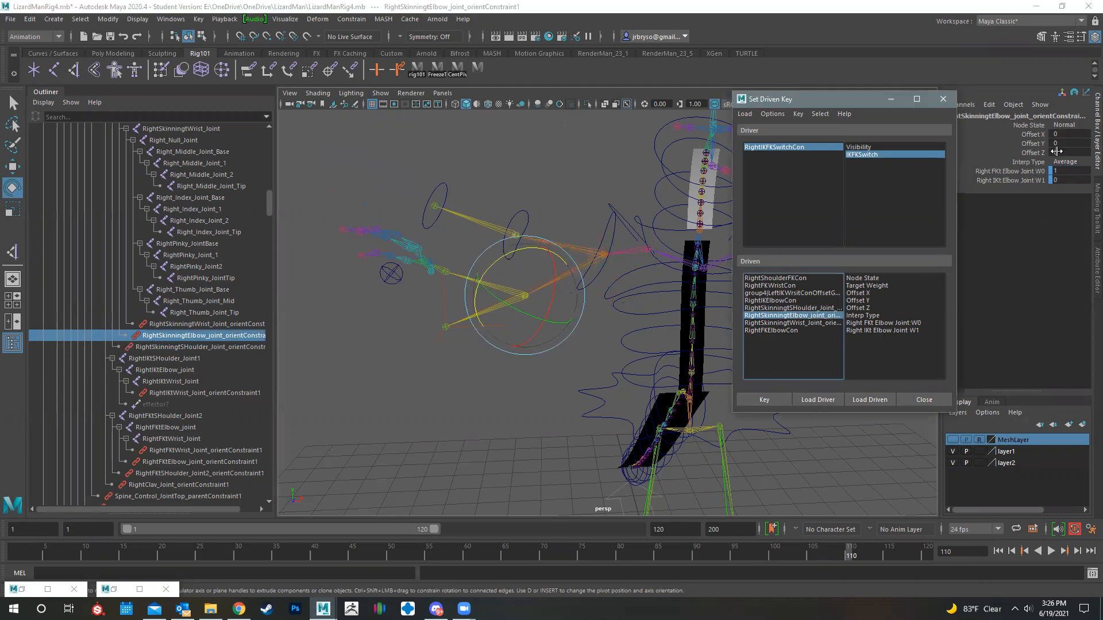
left_click(1070, 171)
type("0")
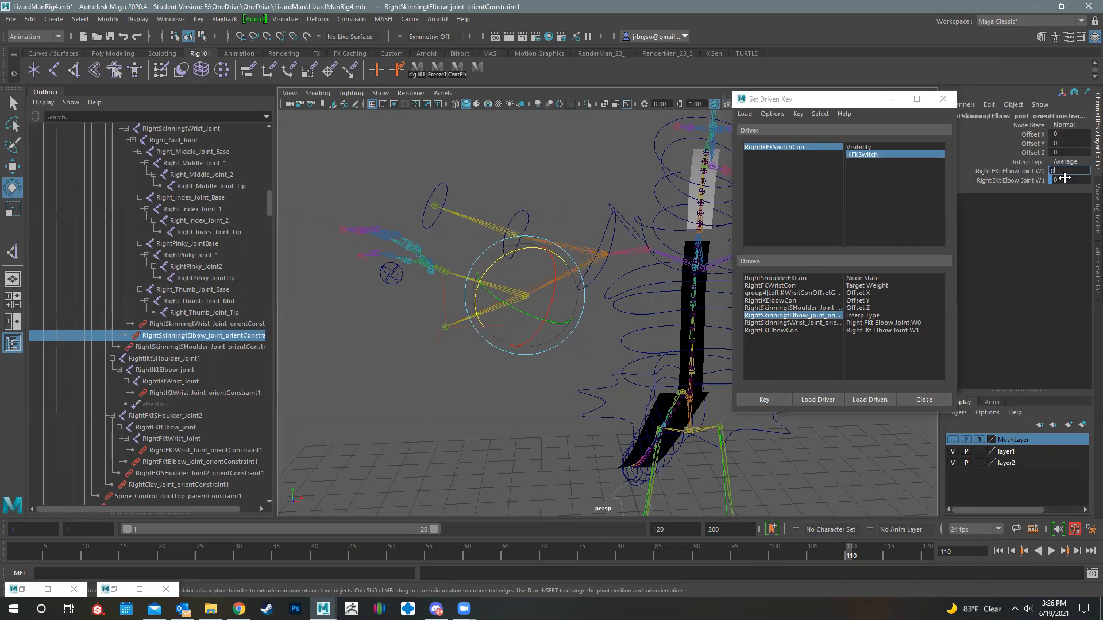
key("Return")
left_click(1067, 179)
key("Return")
Set the right skinning wrist orient constraint's FK weight to 0 and its IK weight to 1
left_click(810, 323)
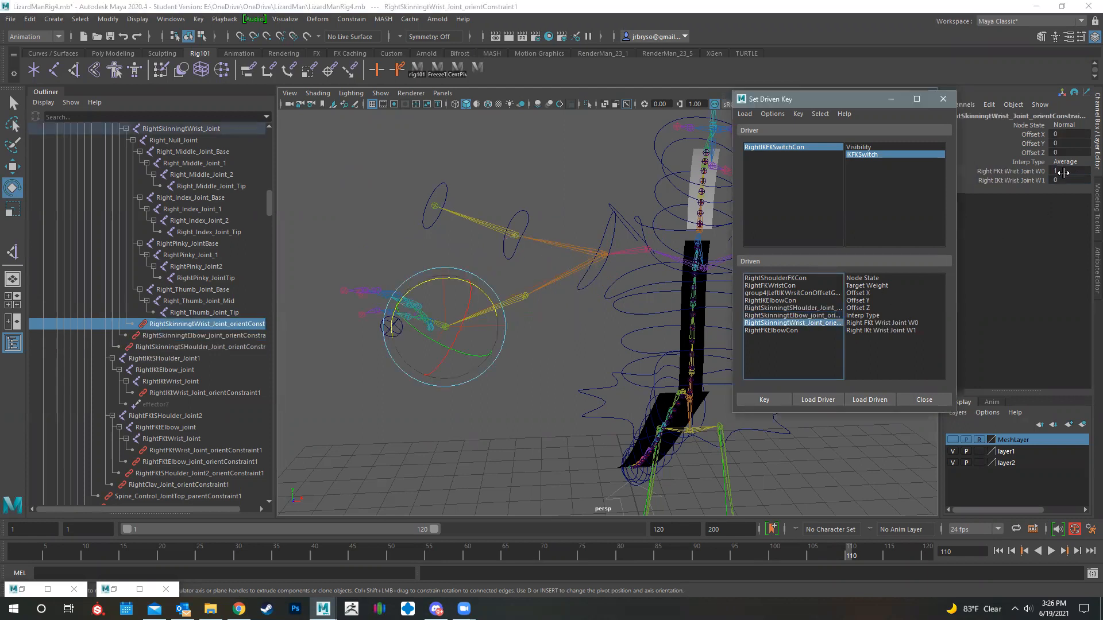
left_click(1070, 171)
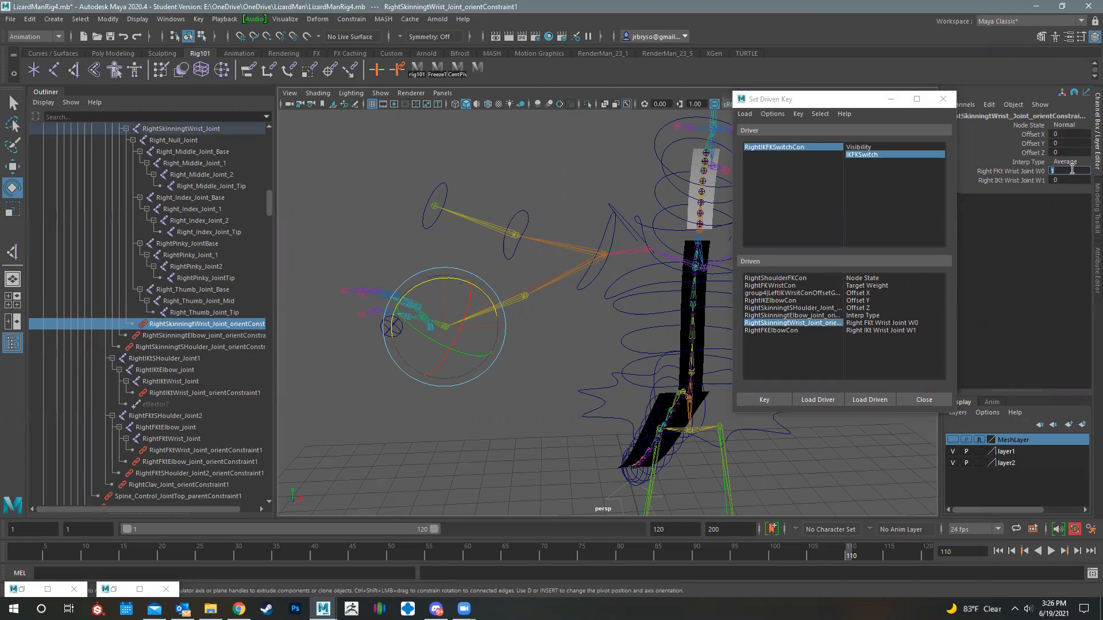
type("0")
key("Return")
left_click(1068, 180)
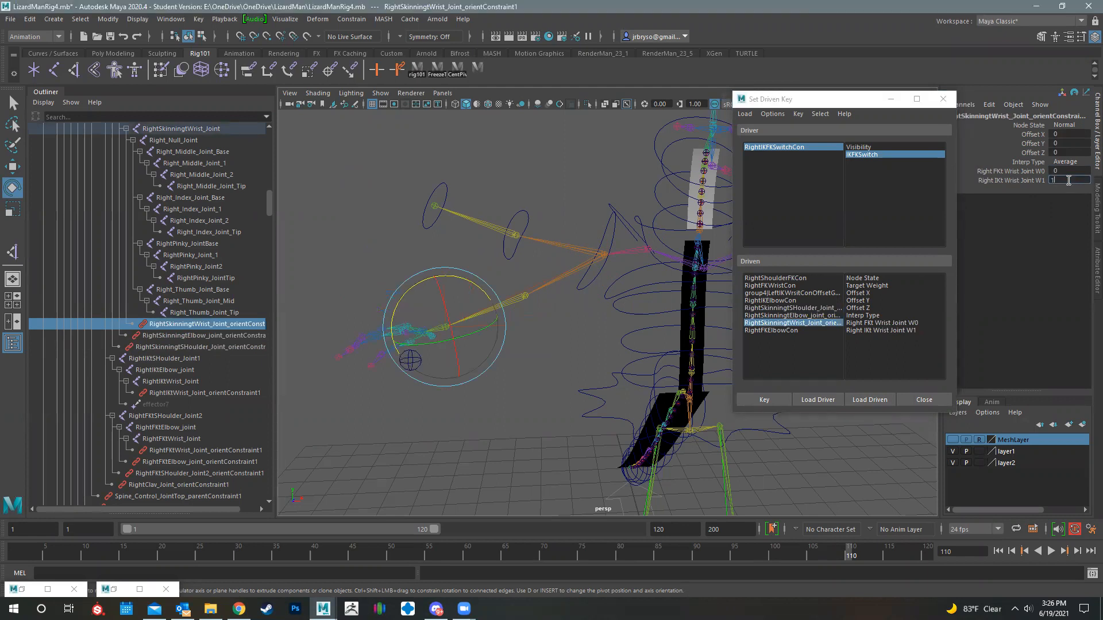
key("Return")
Turn off Visibility on RightShoulderFKCon, RightFKWristCon and RightFKElbowCon and key it against the IKFKSwitch value of 1
left_click(775, 279)
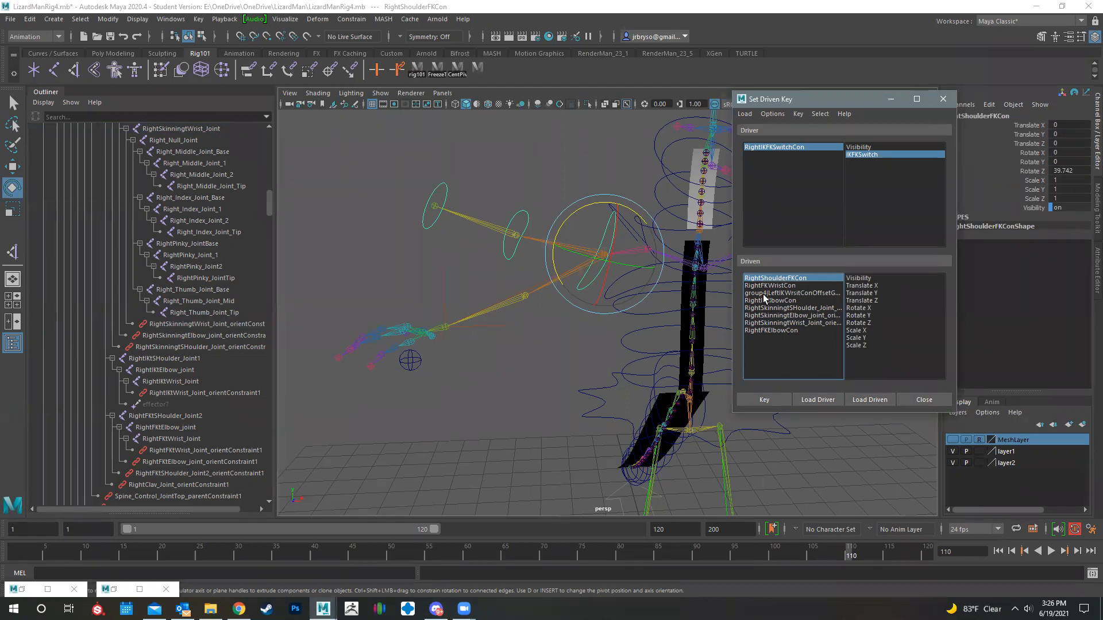
left_click(781, 286, "ctrl")
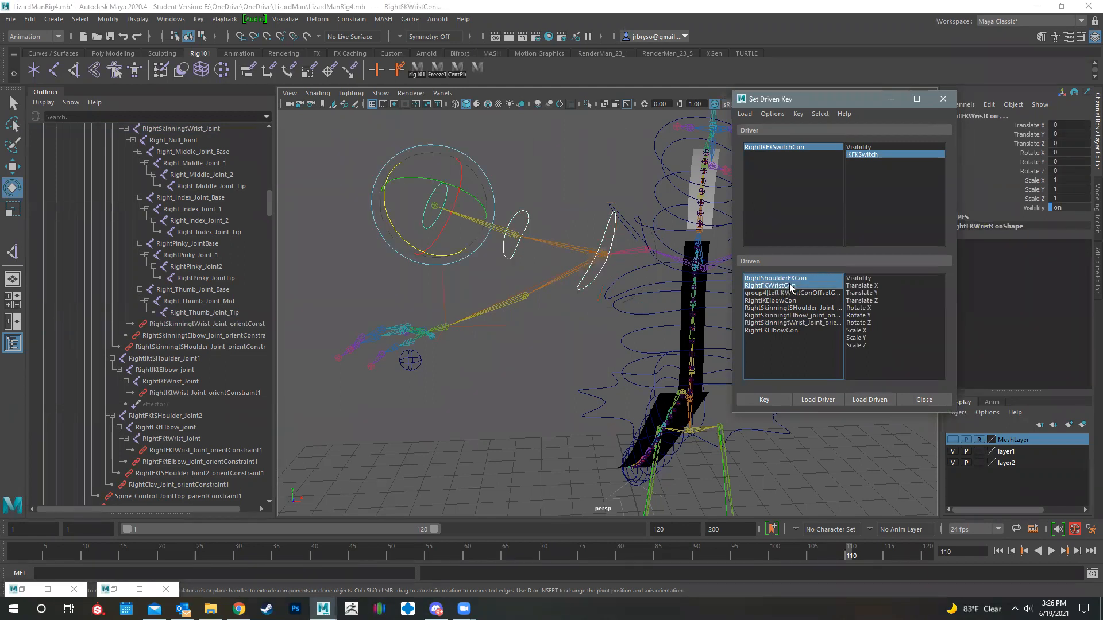
left_click(780, 331, "ctrl")
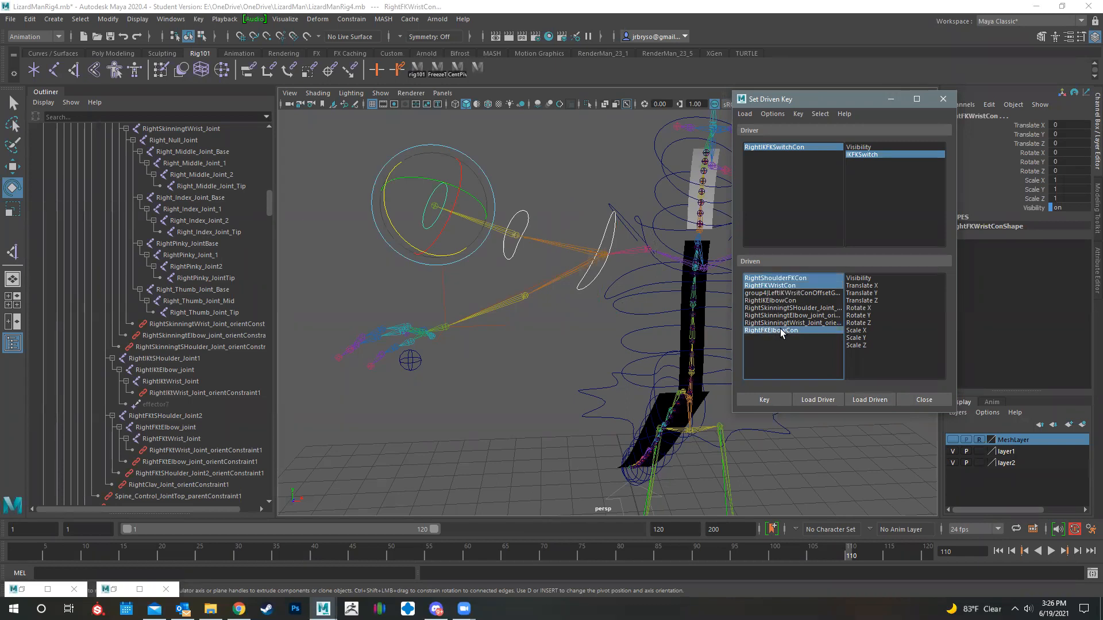
left_click(859, 278)
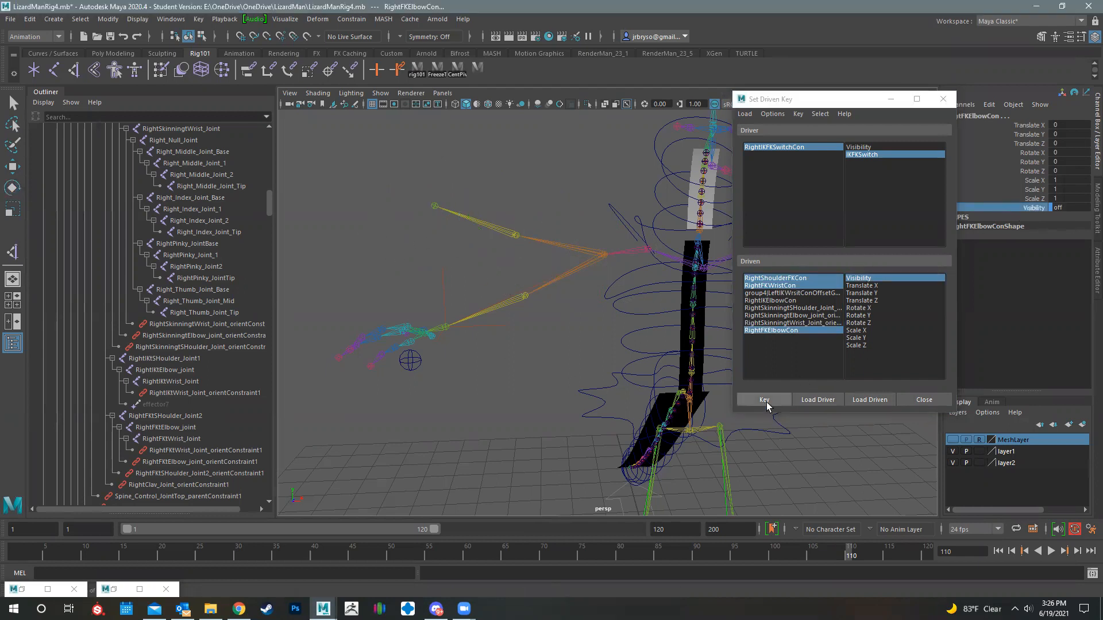
left_click(766, 400)
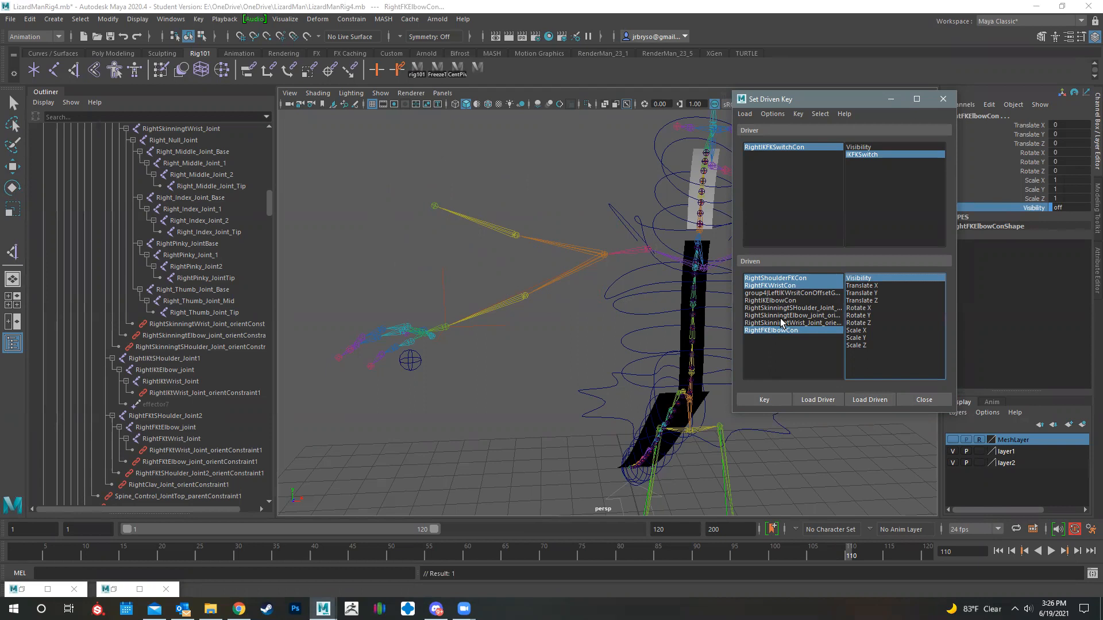
Turn on Visibility for RightIKElbowCon and the right IK wrist control and key it against the IKFKSwitch value of 1
left_click(767, 302)
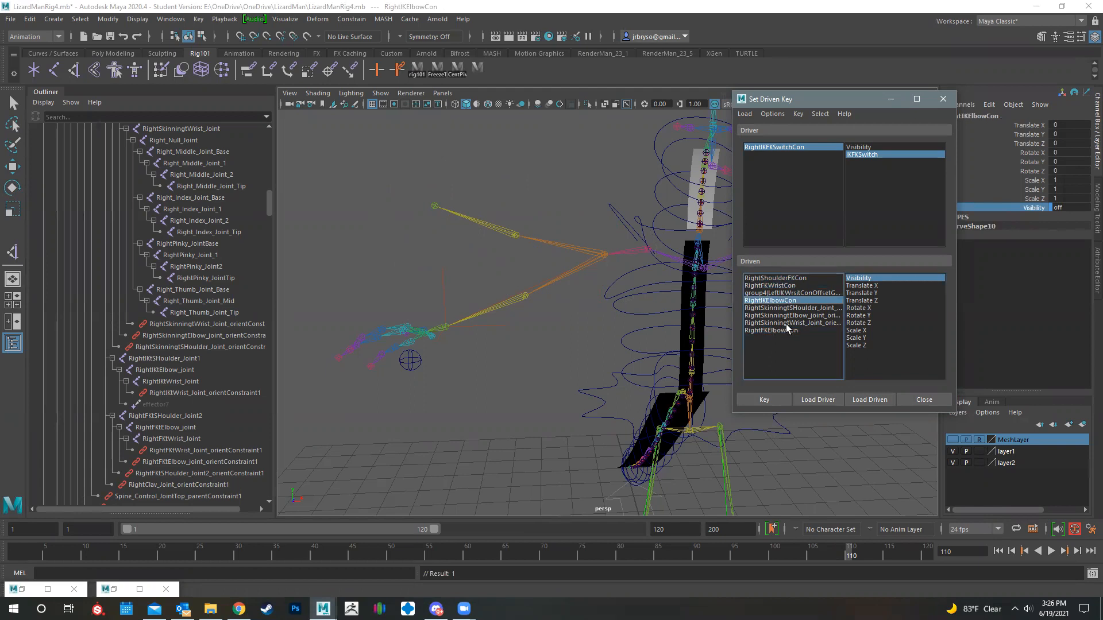
left_click(779, 293, "ctrl")
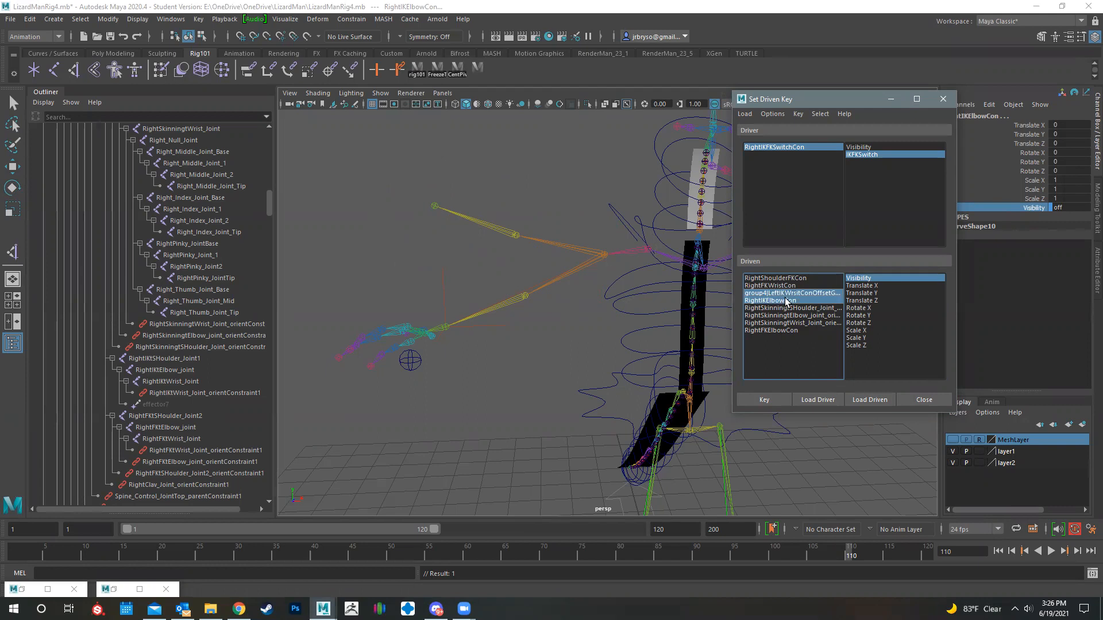
left_click(1034, 209)
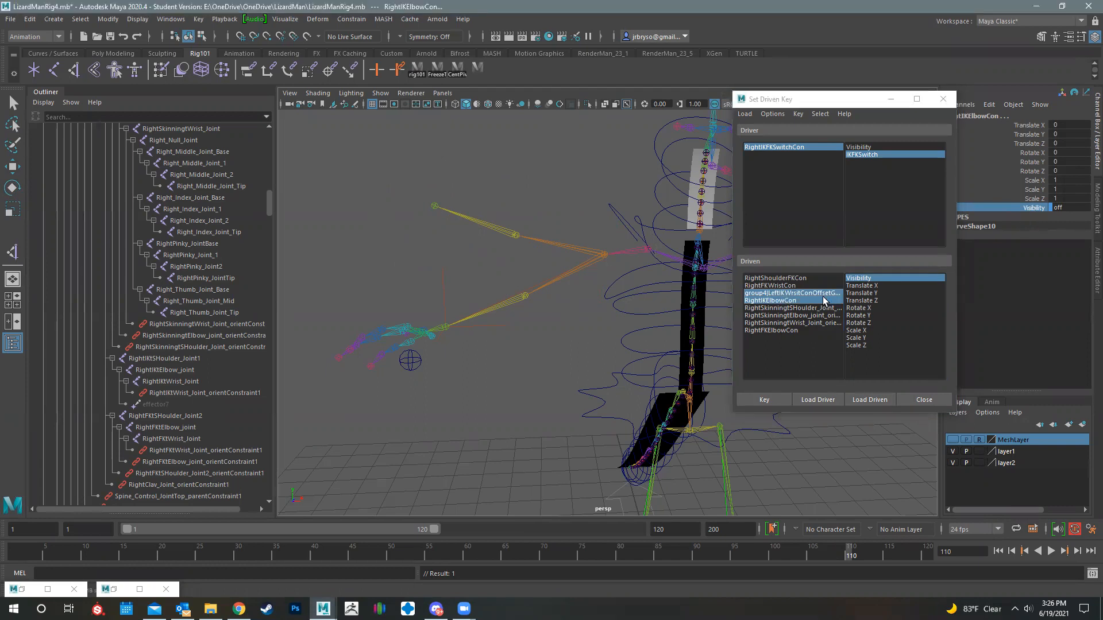
scroll(701, 324, "down", 1)
scroll(512, 347, "up", 1)
middle_click_drag(459, 394, 586, 380)
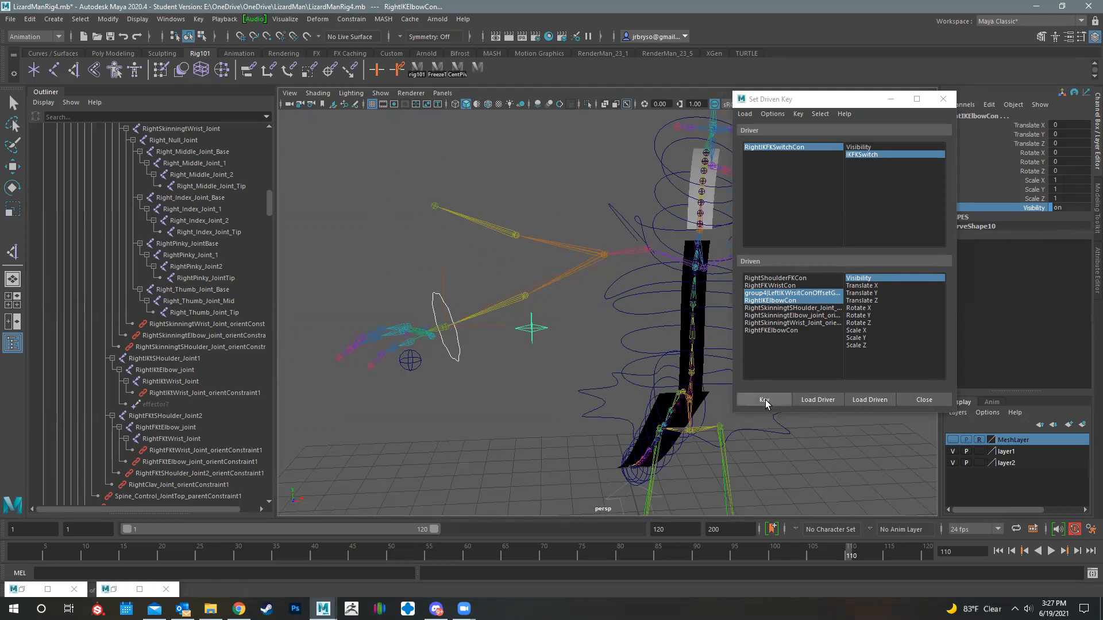
left_click(763, 398)
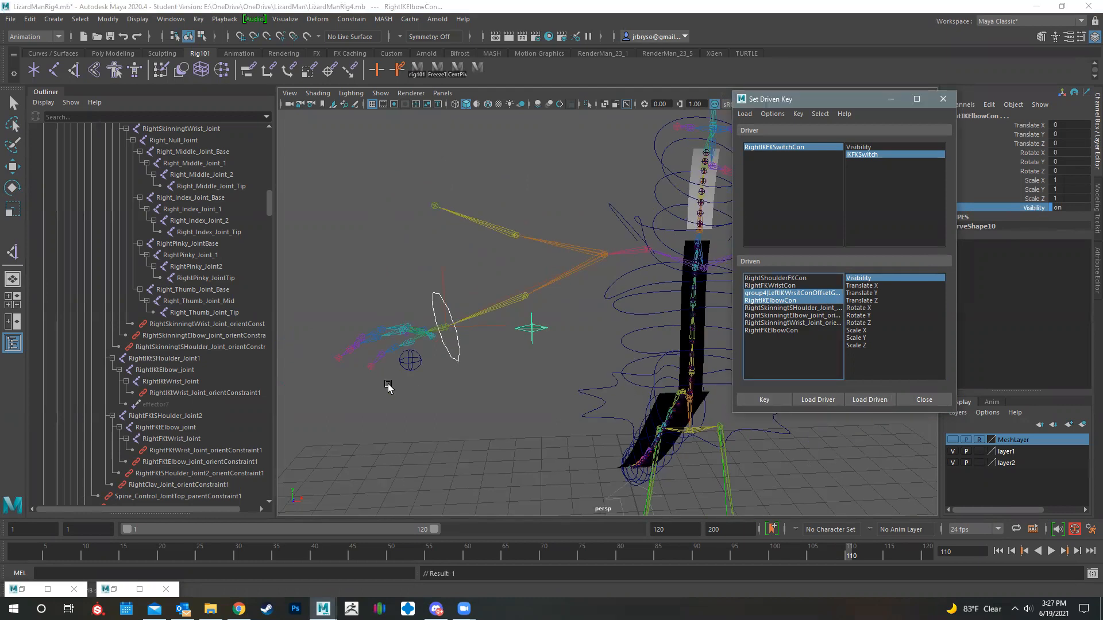
Test IKFKSwitch on RightIKFKSwitchCon and examine the weights of the right skinning wrist, elbow and shoulder orient constraints
left_click(411, 361)
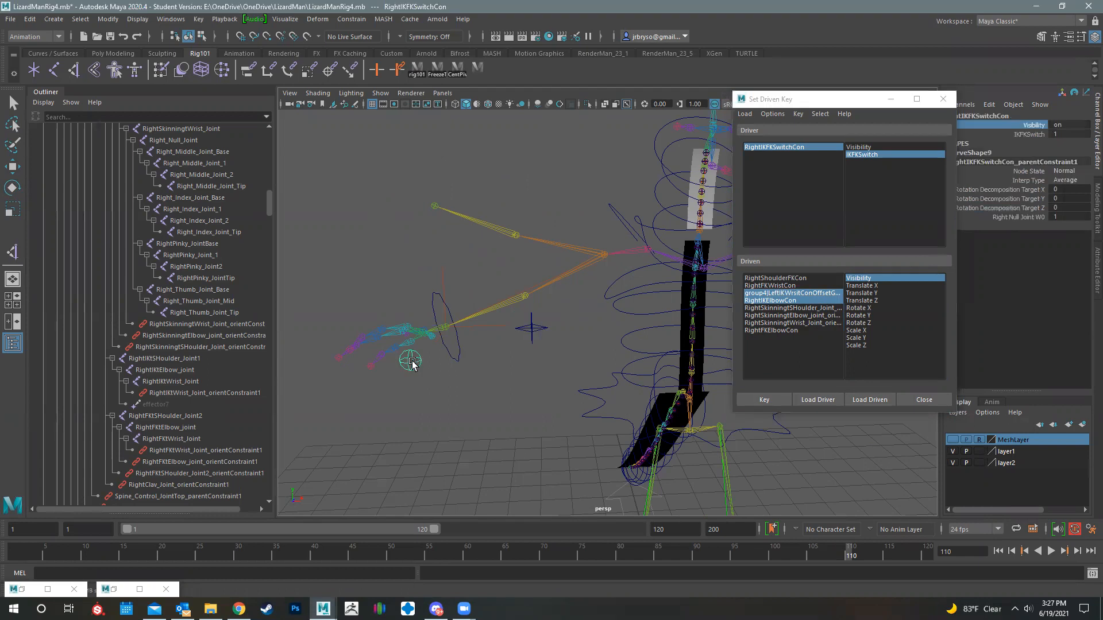
left_click(1030, 134)
middle_click_drag(540, 379, 629, 392)
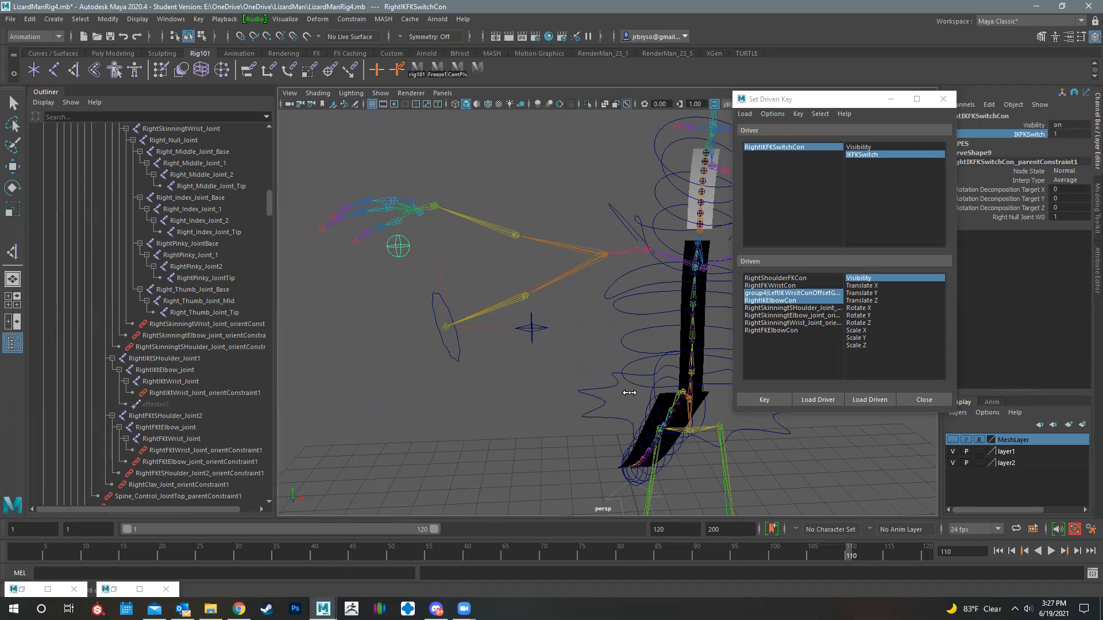
left_click(780, 323)
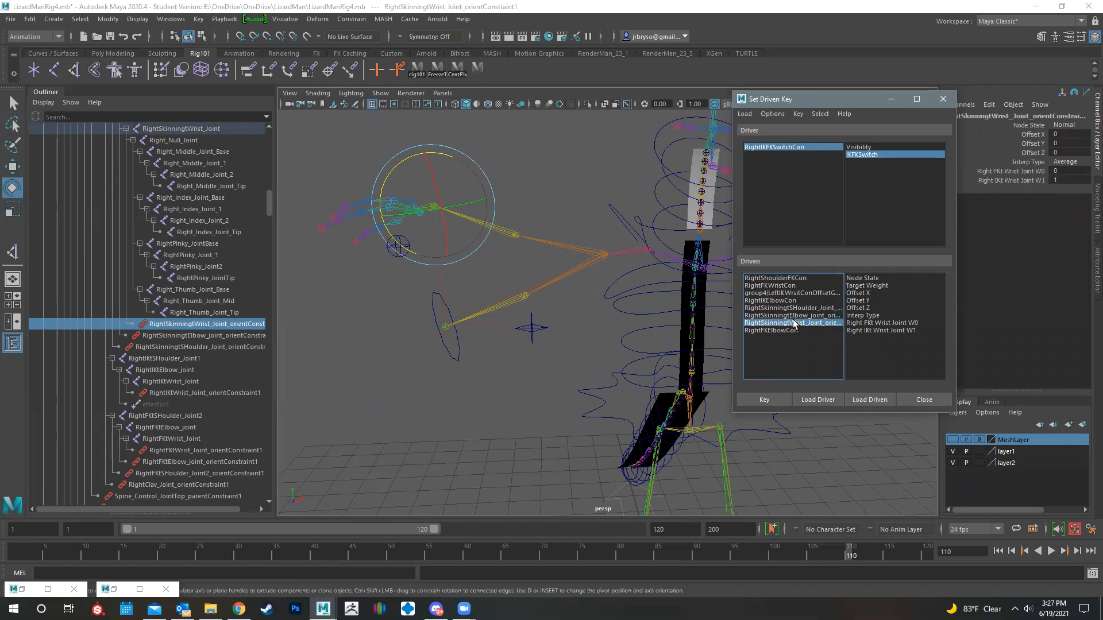
left_click(787, 316)
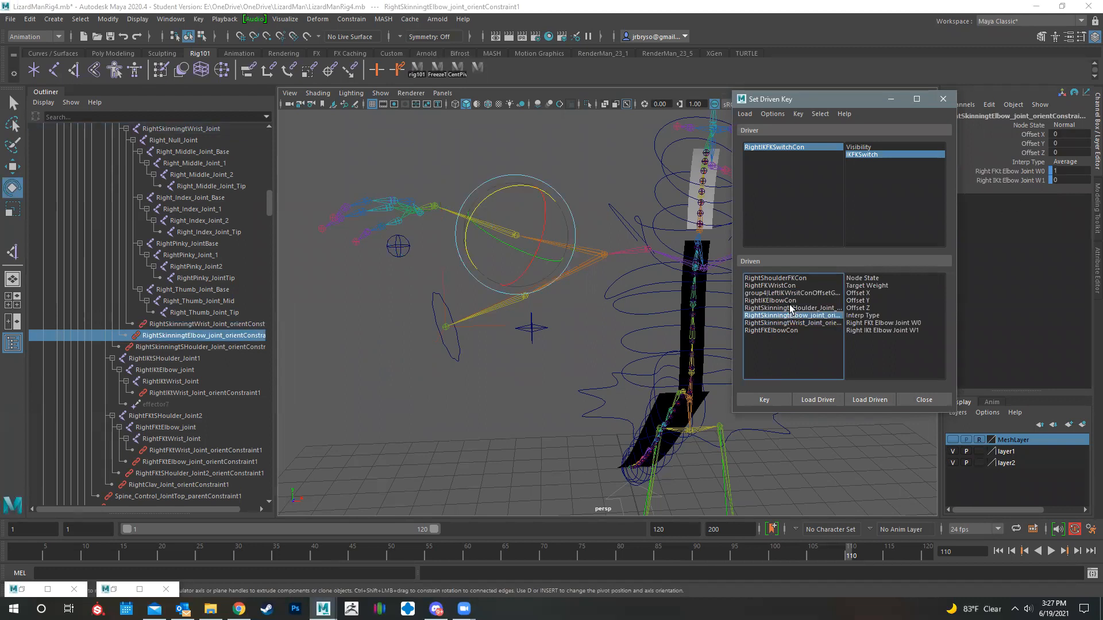
left_click(782, 309)
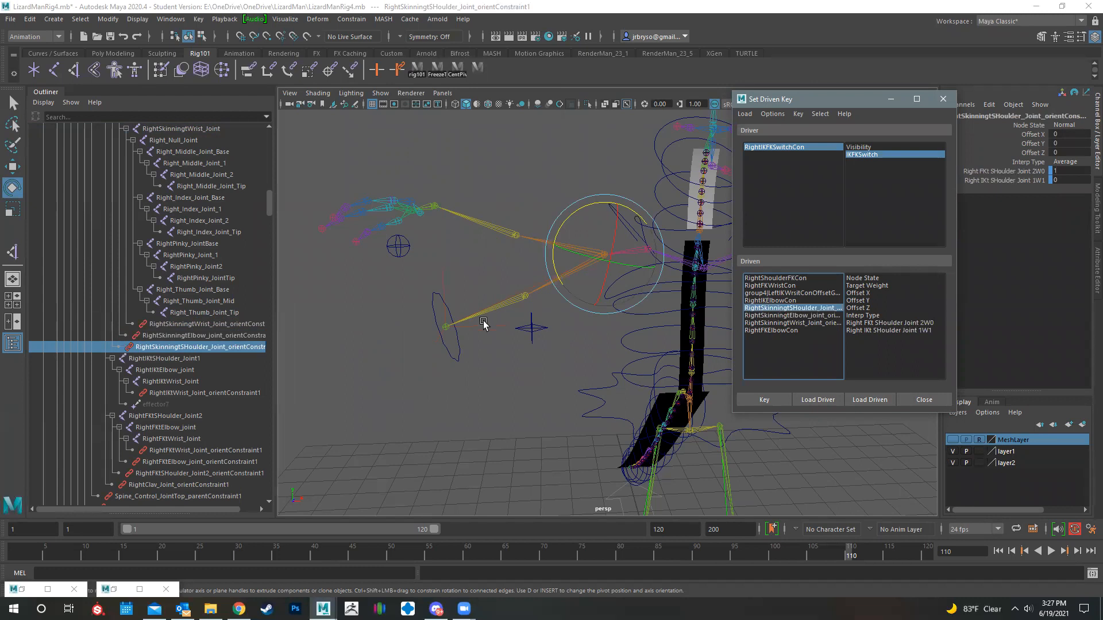
left_click(399, 252)
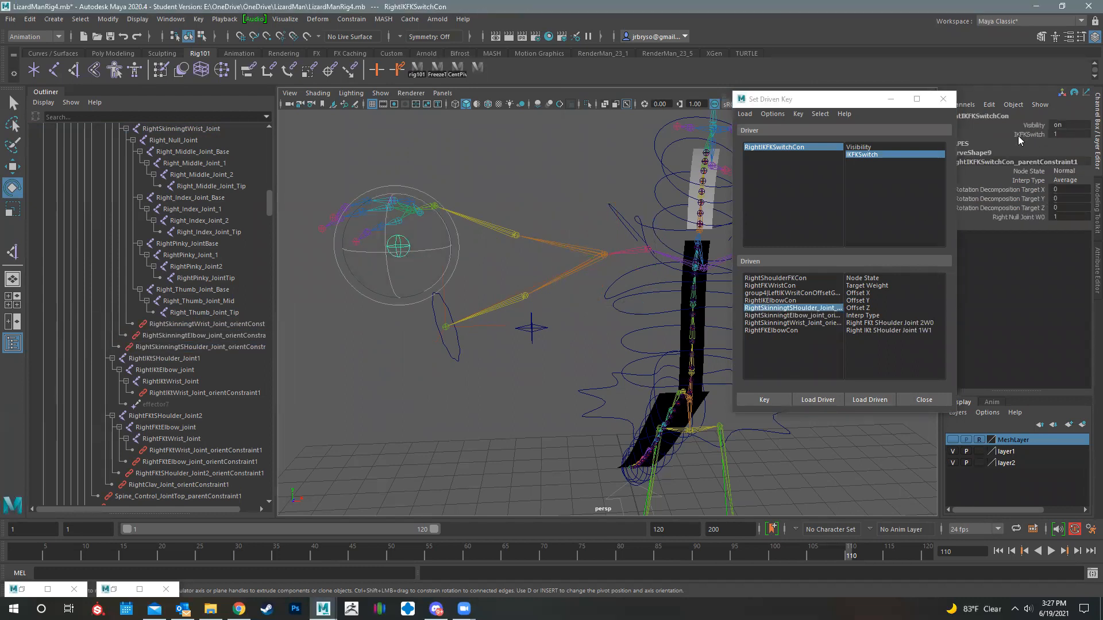
left_click(1019, 137)
middle_click_drag(482, 393, 602, 380)
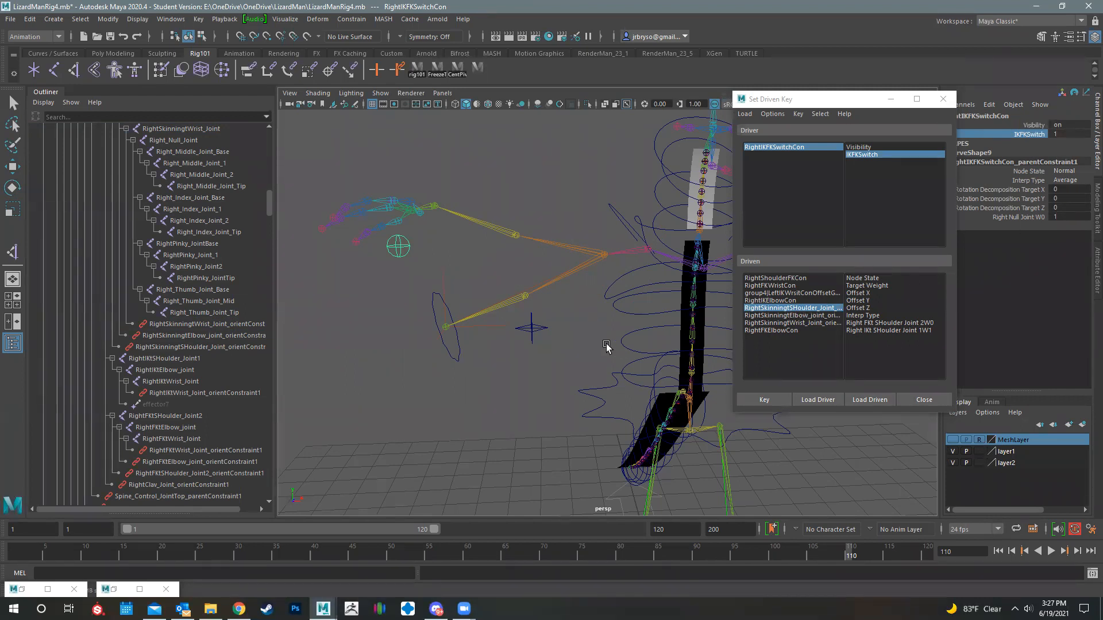
Set the right skinning shoulder orient constraint's FK weight to 0 and IK weight to 1, and key both at IKFKSwitch 1
left_click(779, 309)
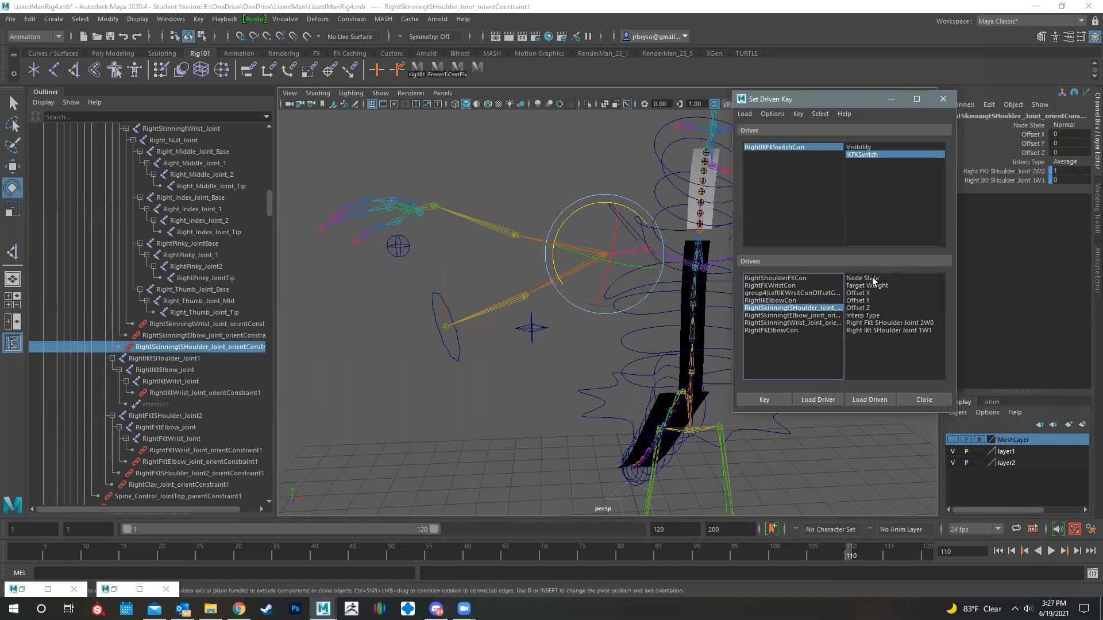
left_click_drag(887, 323, 886, 327)
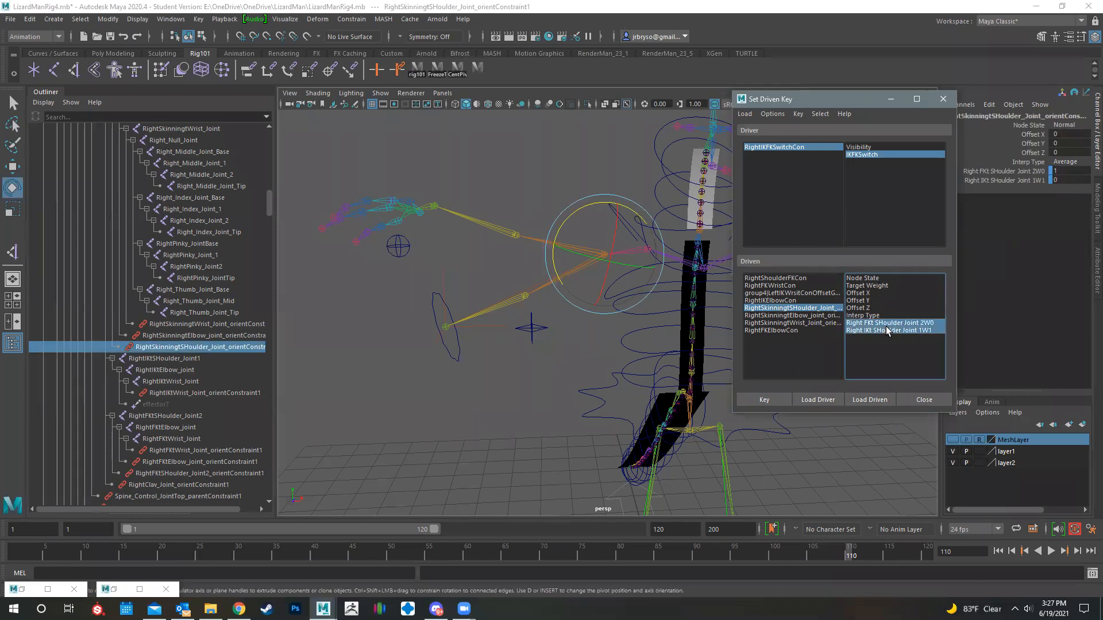
left_click(1068, 170)
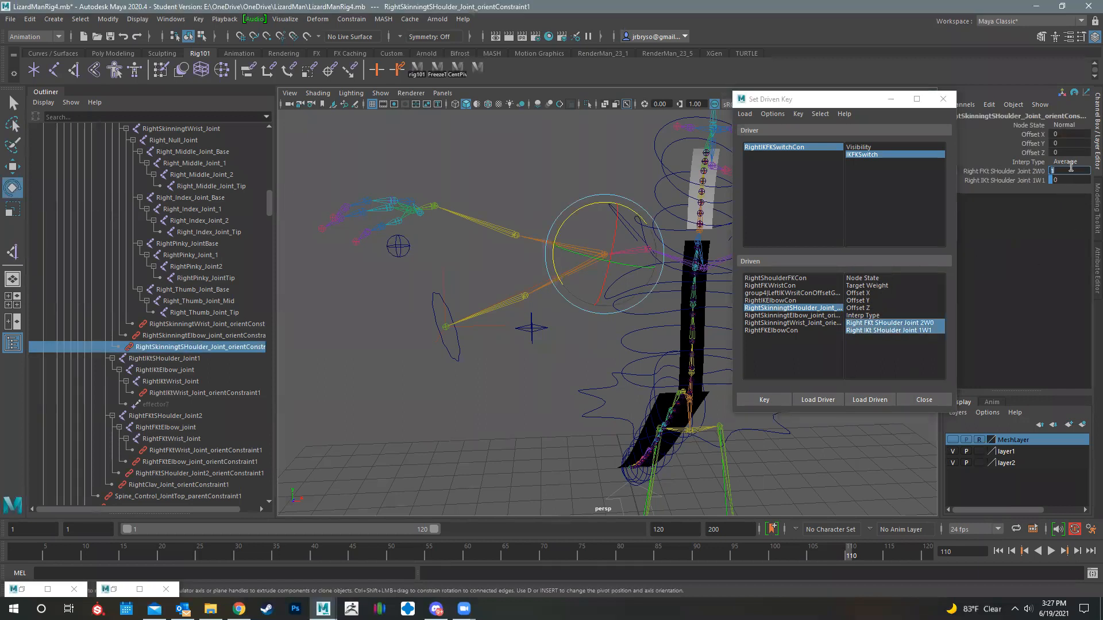
left_click(1069, 180)
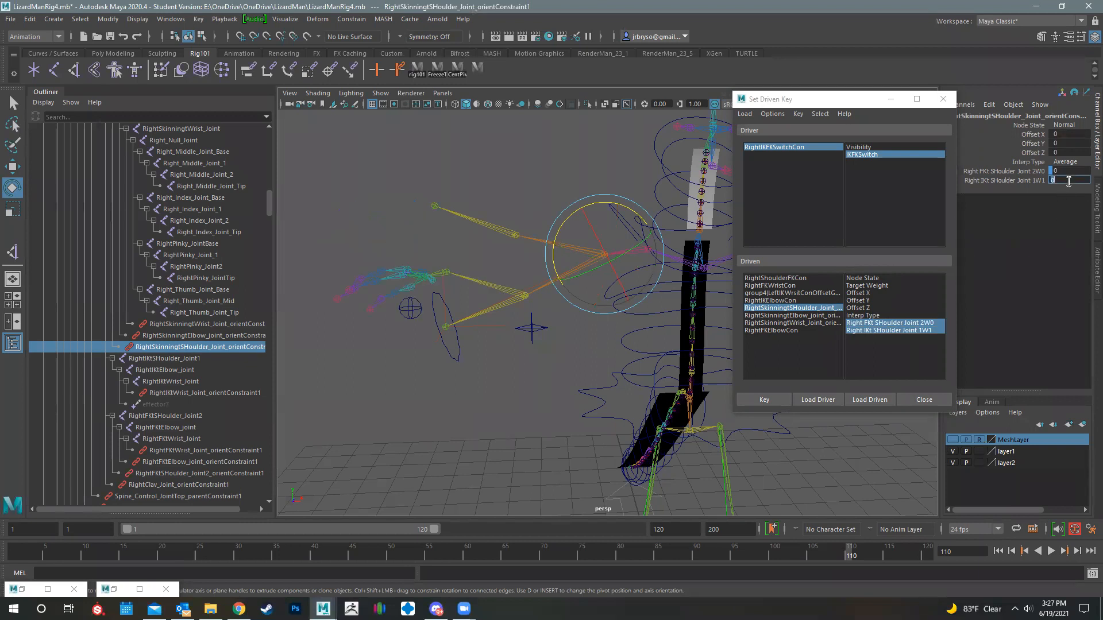
key("Return")
left_click(764, 400)
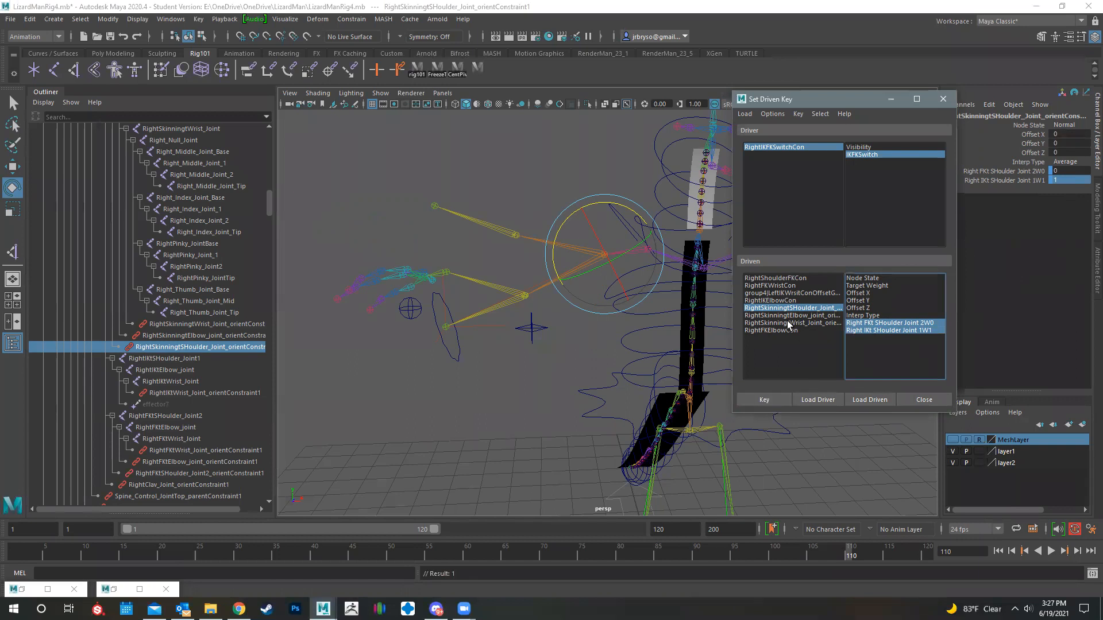
Set the right skinning elbow orient constraint's FK weight to 0 and IK weight to 1, and key both at IKFKSwitch 1
left_click(776, 315)
left_click_drag(908, 323, 909, 330)
double_click(1064, 171)
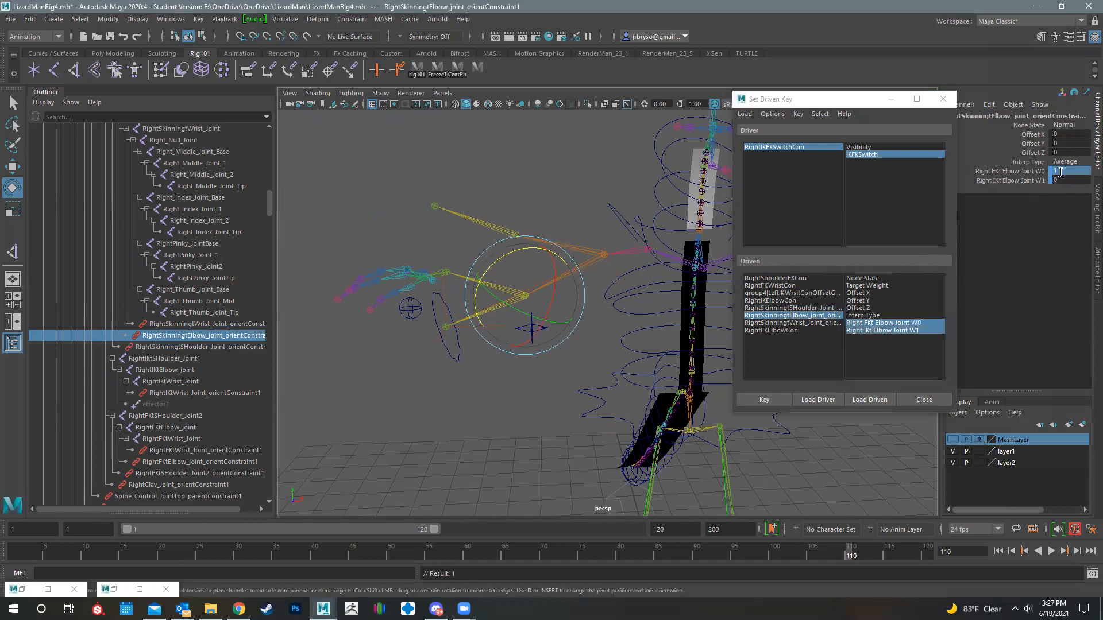
double_click(1065, 180)
key("Return")
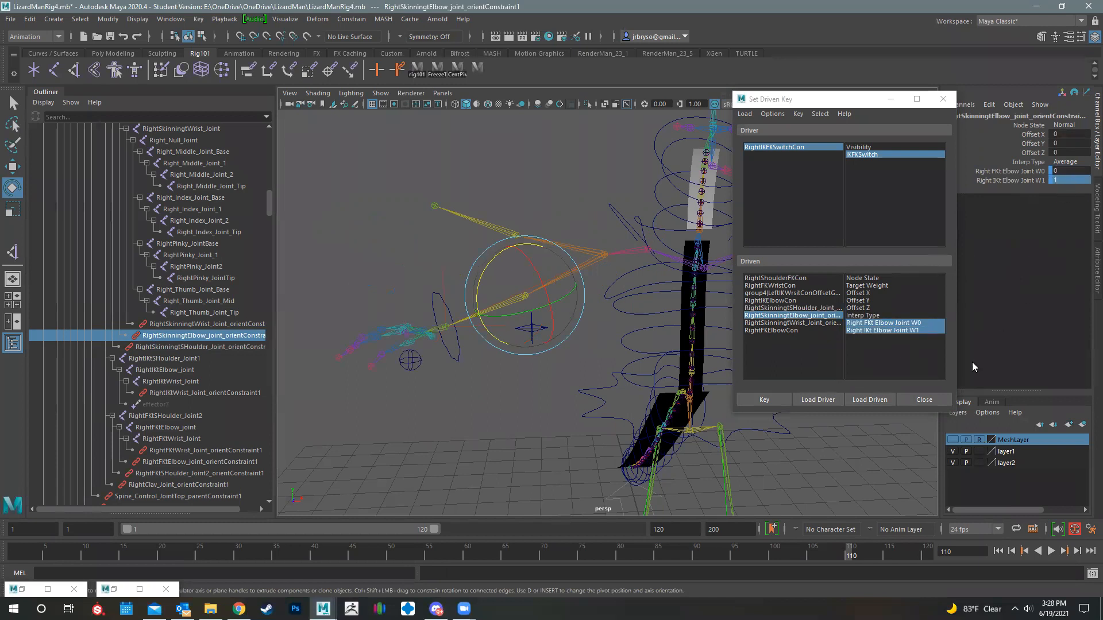
left_click(771, 402)
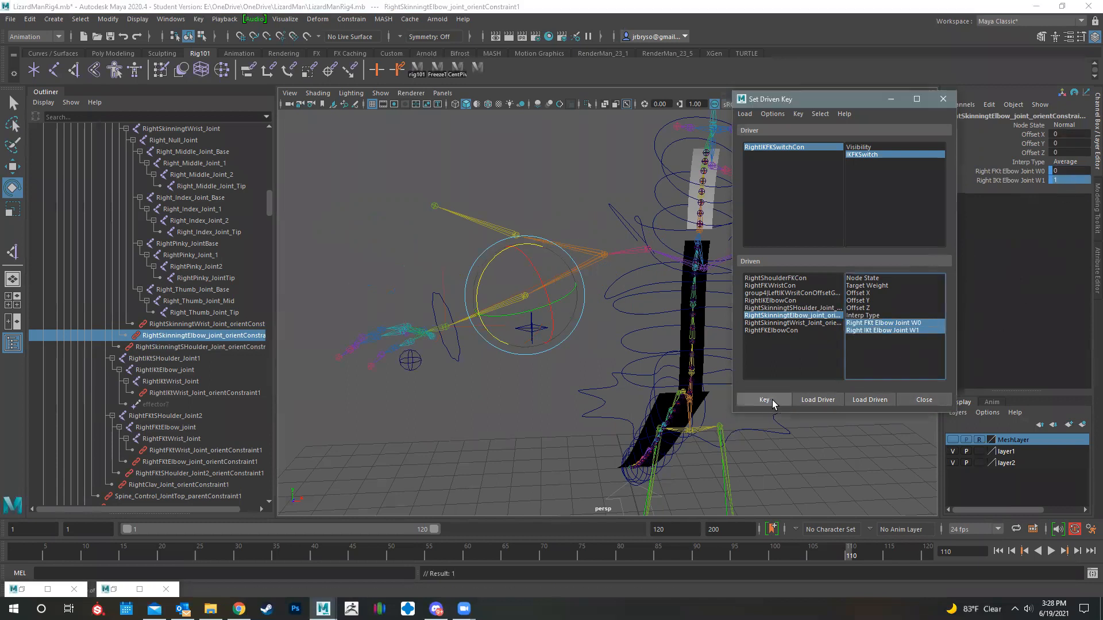
Key the right skinning wrist orient constraint's FK weight at 0 and IK weight at 1 against IKFKSwitch 1
left_click(787, 324)
left_click(894, 325)
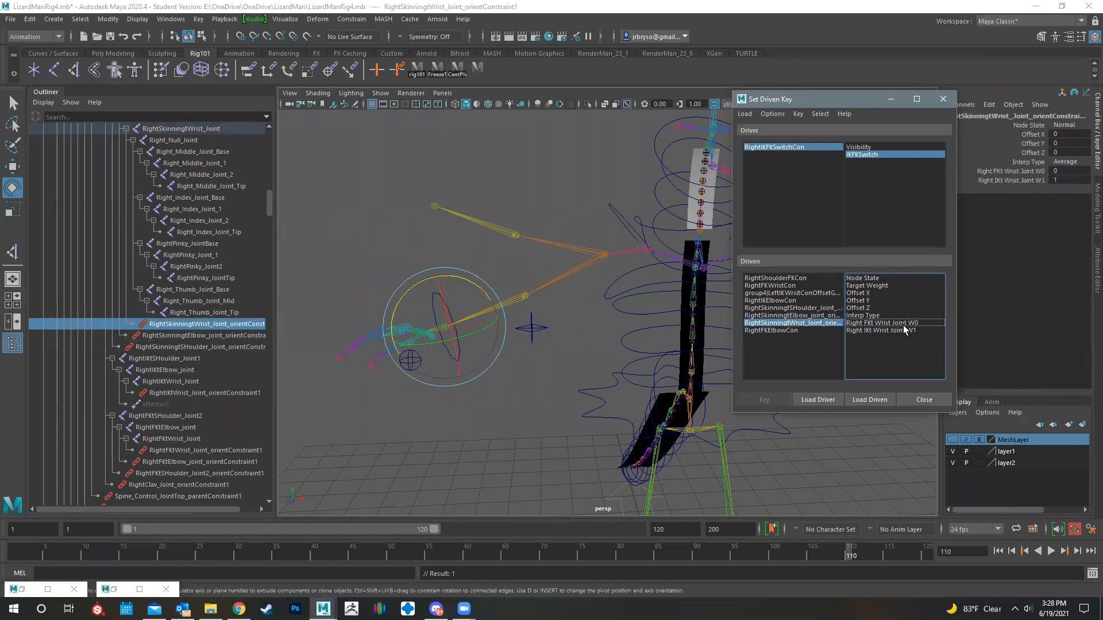
left_click(888, 325)
left_click(881, 332, "shift")
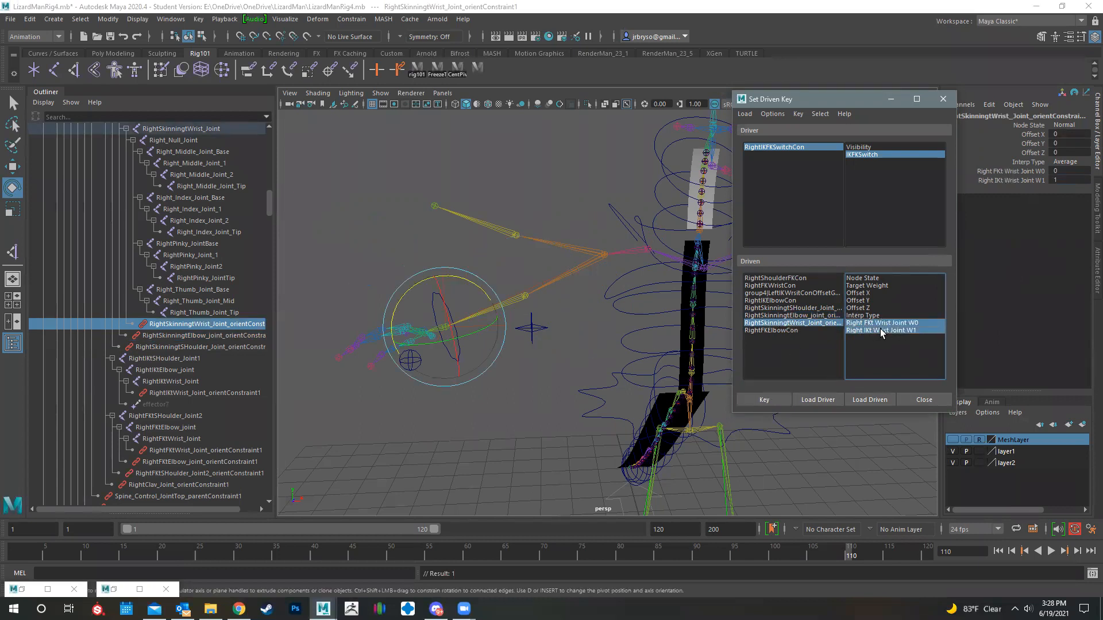
left_click(1067, 171)
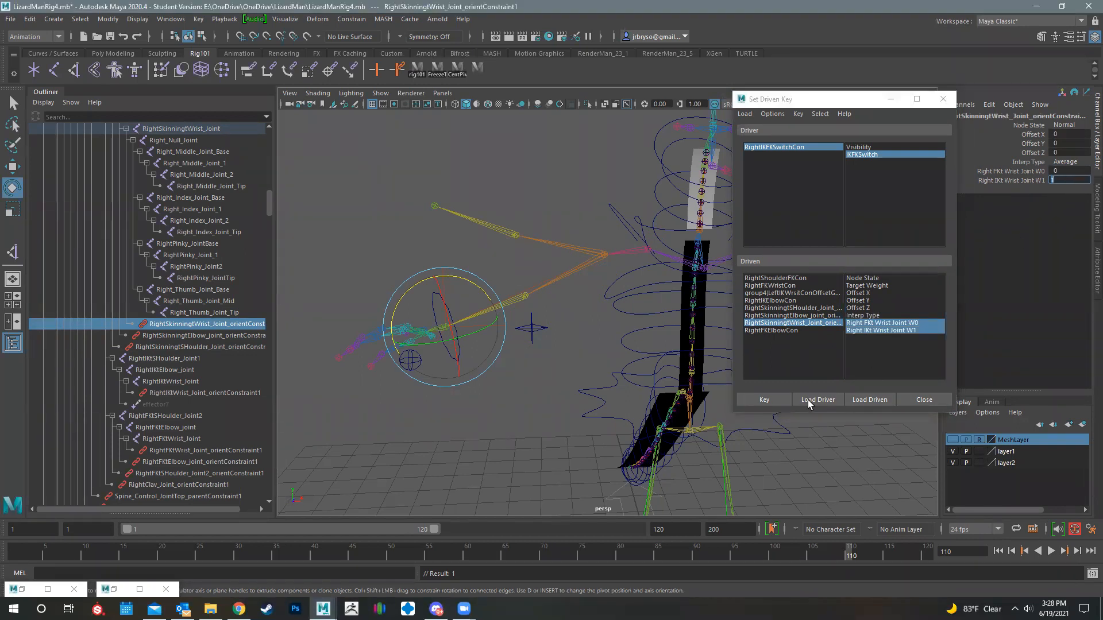
left_click(772, 402)
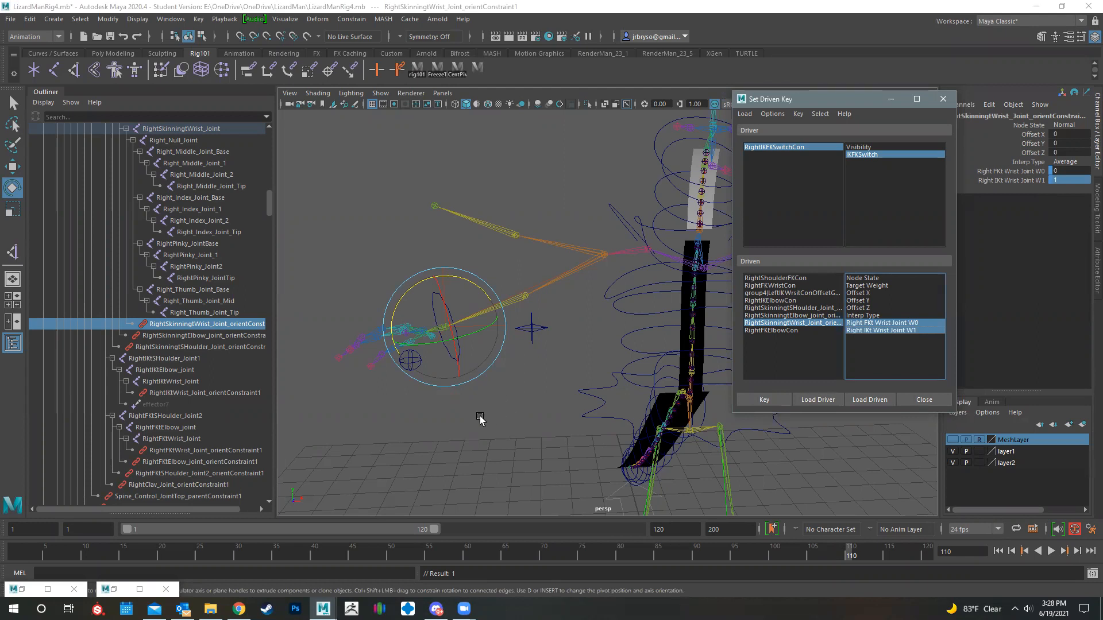
With IKFKSwitch at 0, set the right skinning wrist orient constraint's FK weight to 1 and IK weight to 0 and key both
left_click(486, 405)
left_click(409, 361)
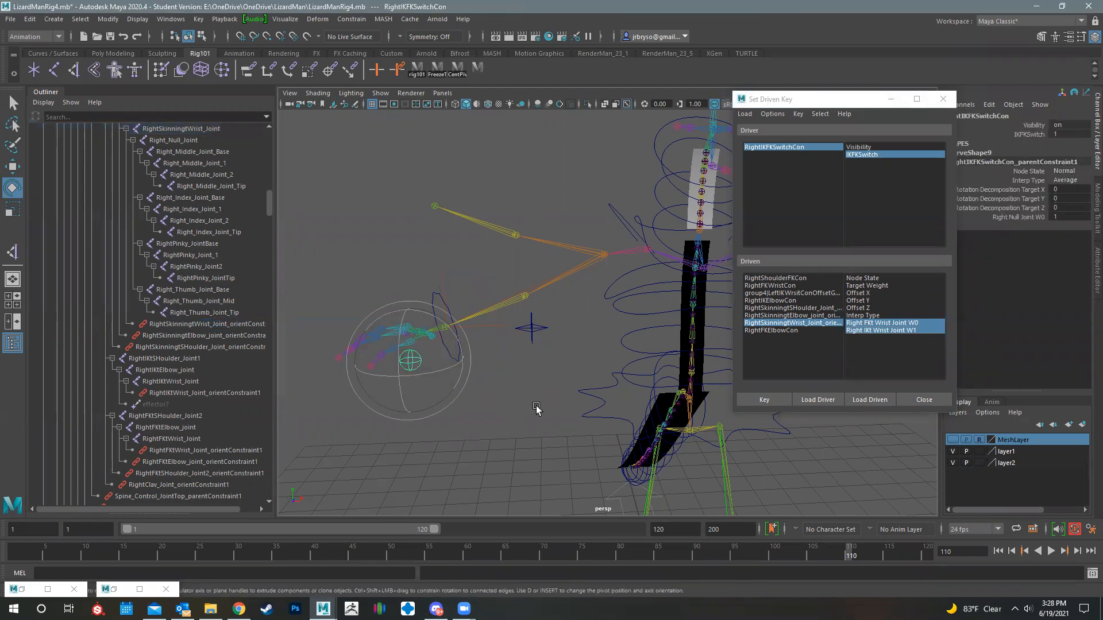
left_click(1019, 136)
middle_click_drag(494, 407, 434, 399)
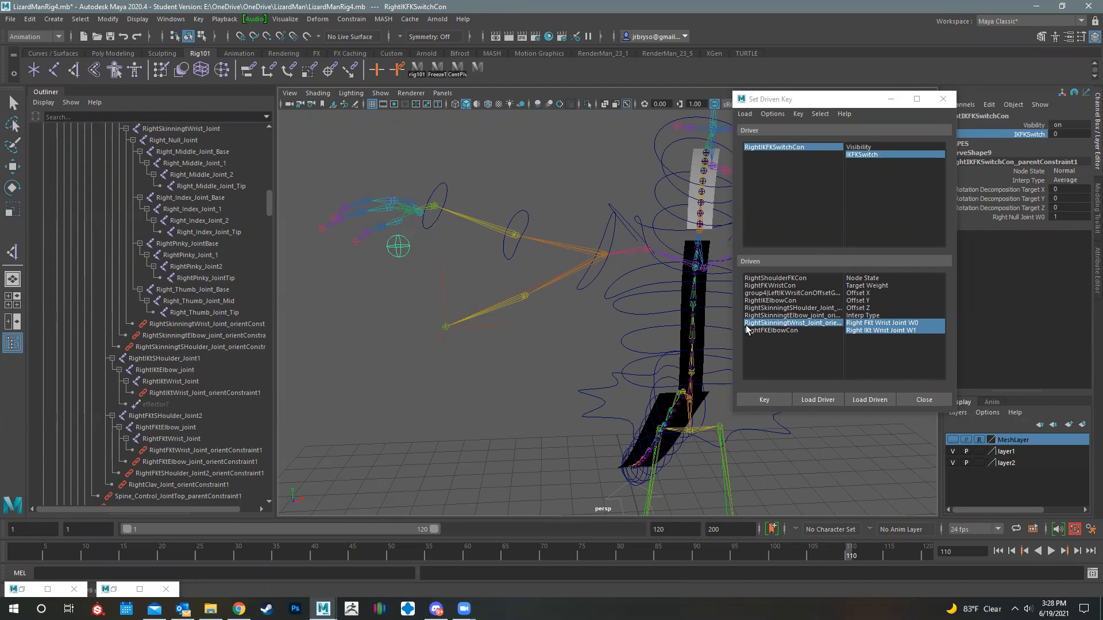
left_click(775, 324)
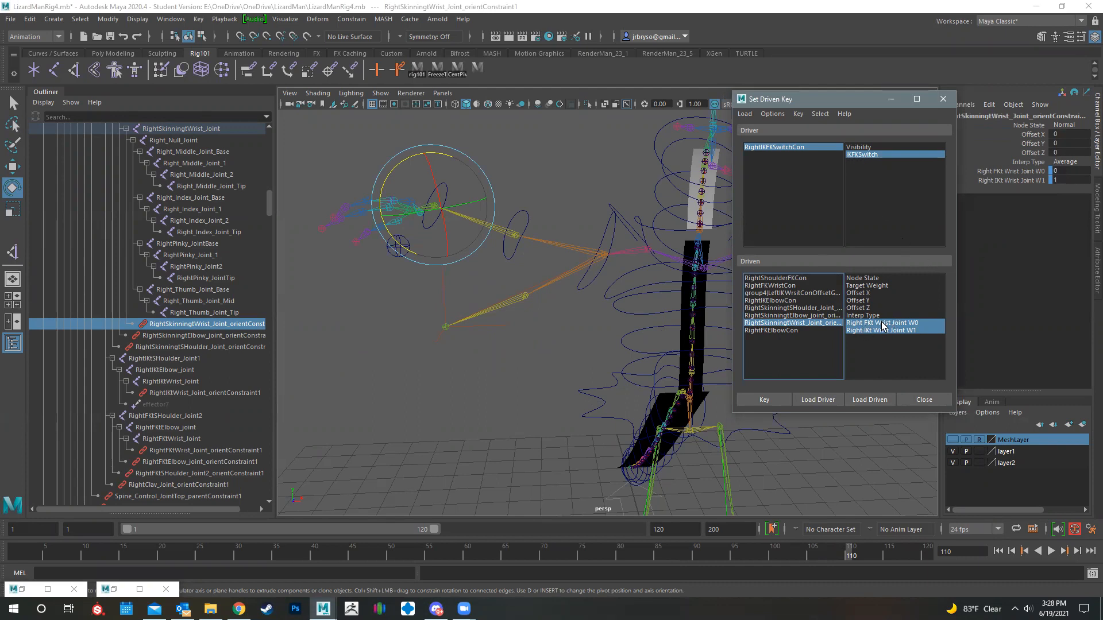
double_click(1066, 172)
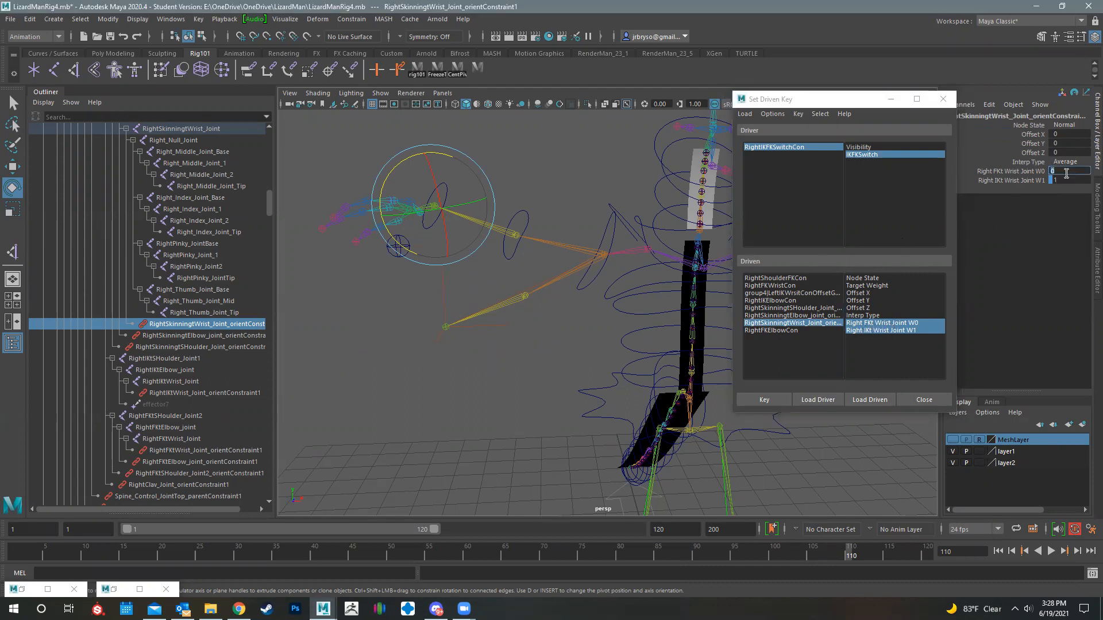
key("Return")
double_click(1062, 180)
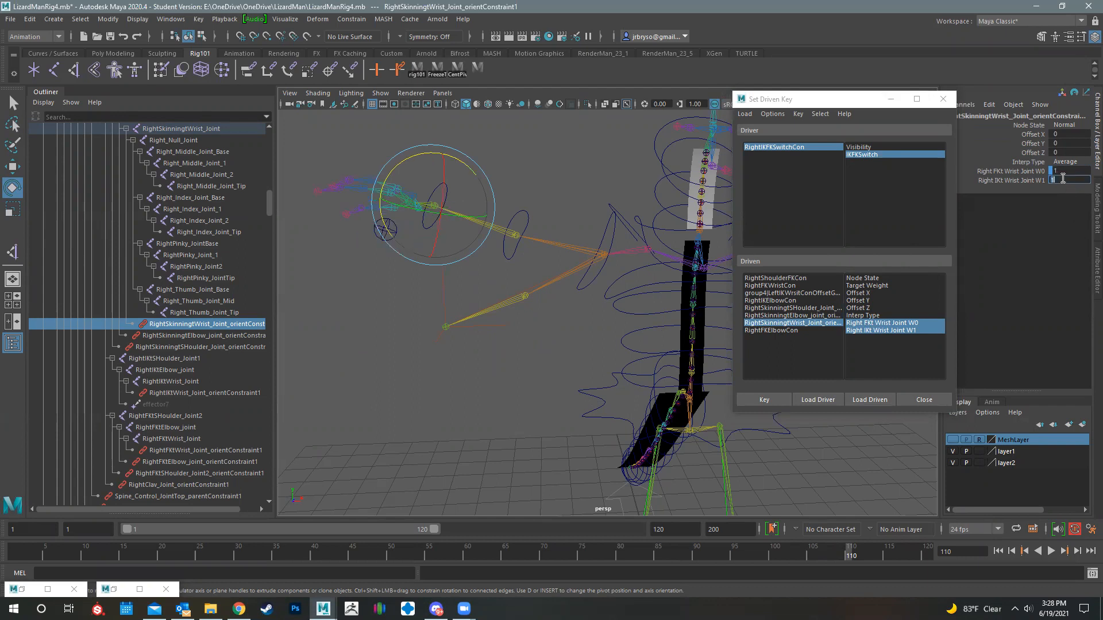
key("Return")
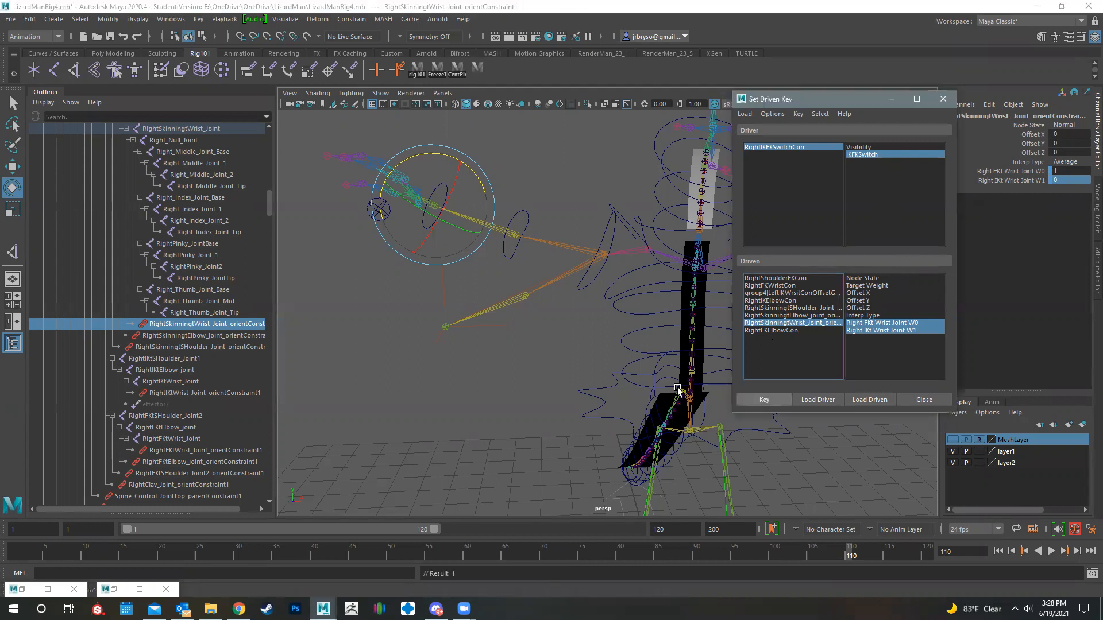
Raise IKFKSwitch on RightIKFKSwitchCon to switch the right arm from FK to IK
left_click(369, 246)
left_click(375, 214)
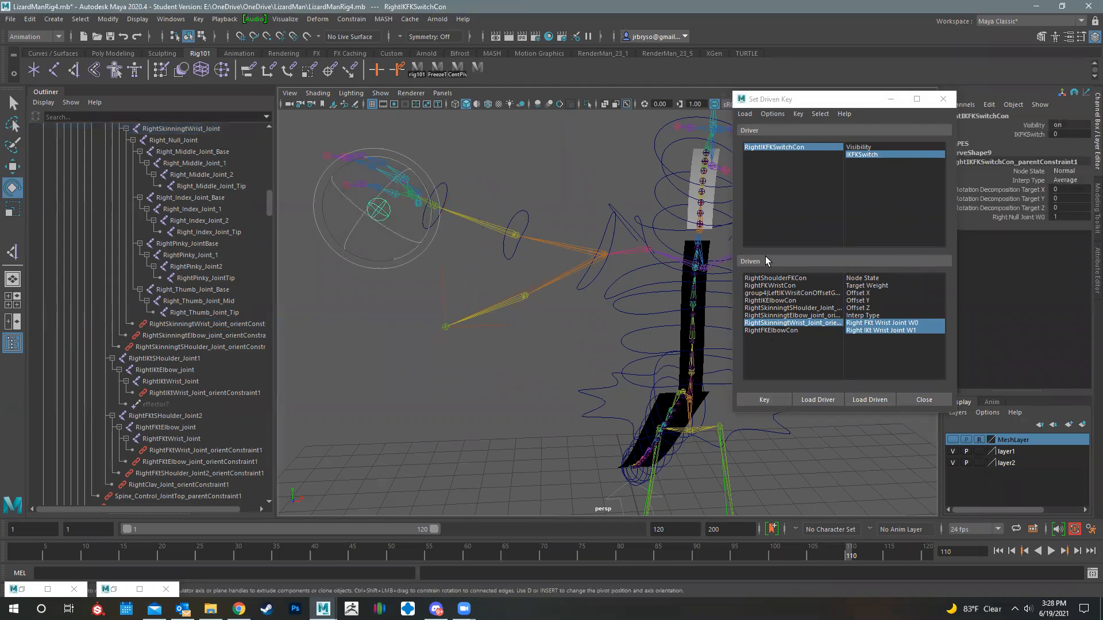
left_click(1038, 134)
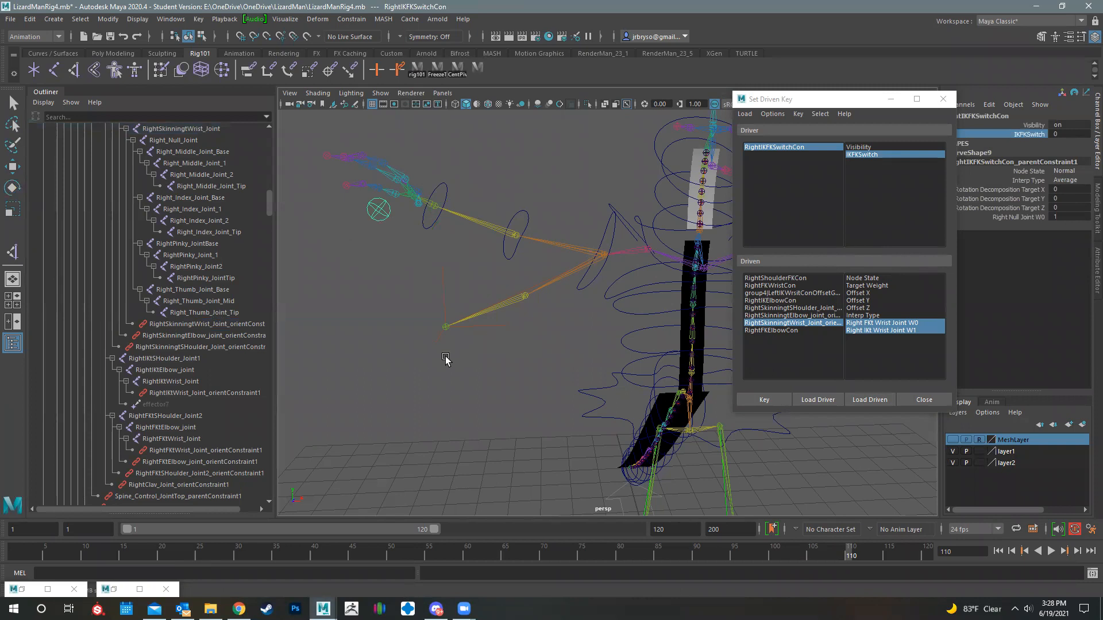
middle_click_drag(354, 349, 515, 365)
Move the right IK wrist control inward and slightly up, and rotate it to test the IK arm
left_click(432, 301)
key("e")
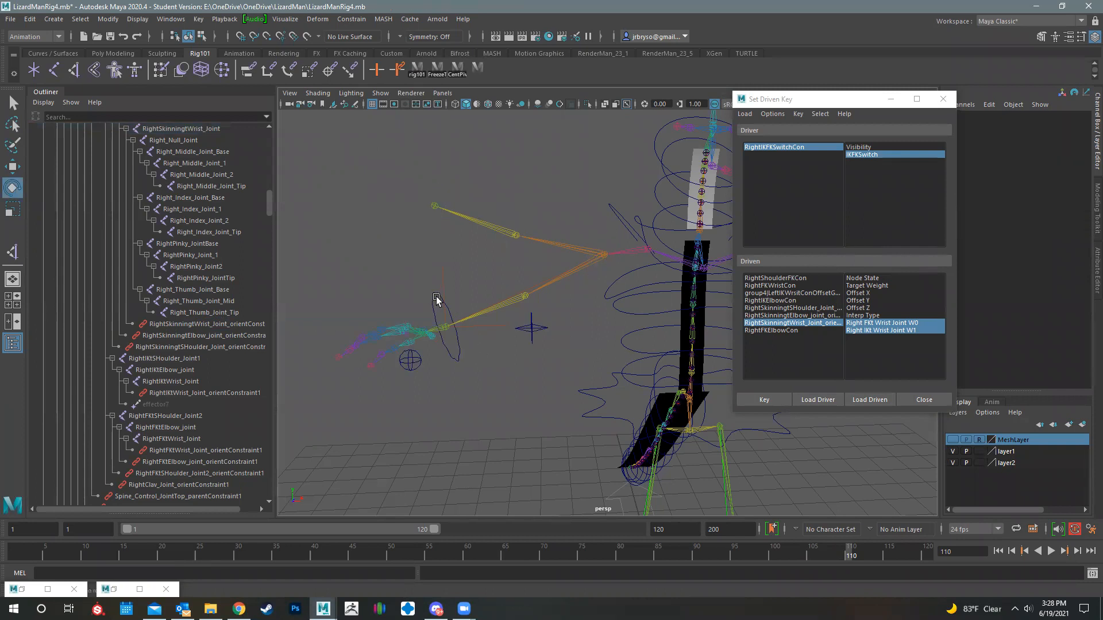
left_click(432, 298)
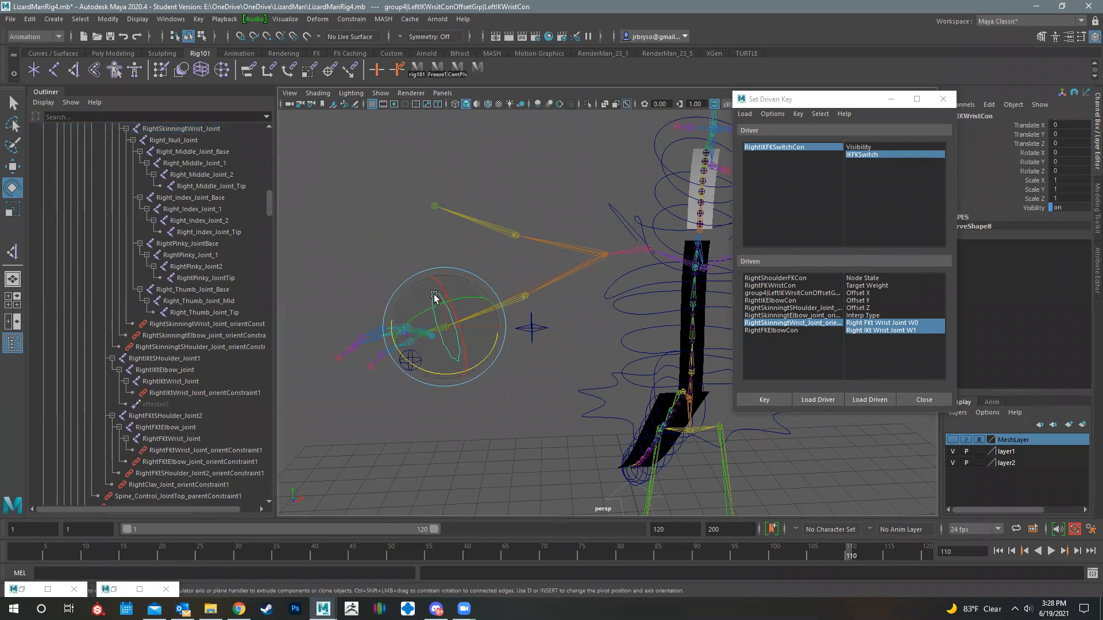
key("w")
left_click_drag(445, 324, 511, 302)
key("e")
left_click(462, 379)
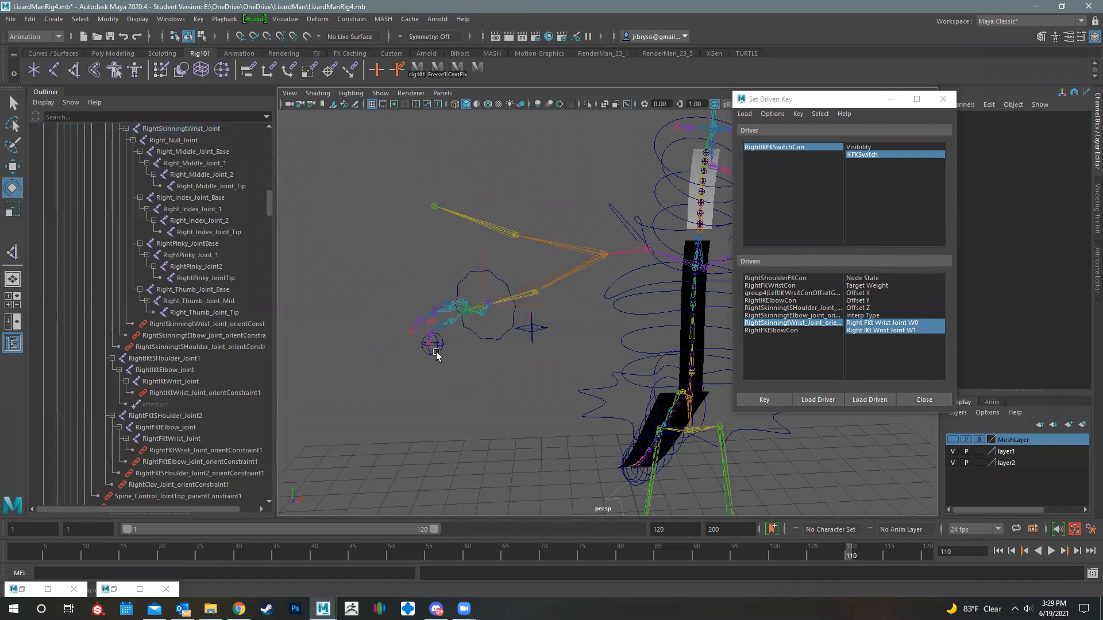
Lower IKFKSwitch on RightIKFKSwitchCon to 0 to switch the right arm back to FK
left_click(436, 353)
left_click(1031, 133)
middle_click_drag(580, 385, 495, 386)
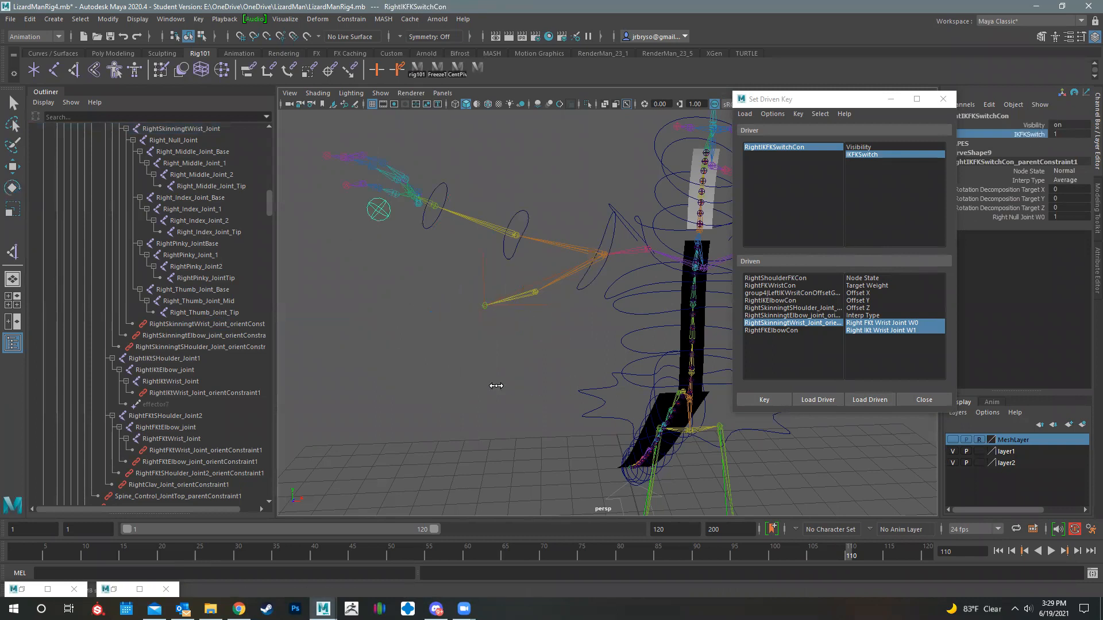
left_click(522, 251)
left_click_drag(521, 251, 547, 232)
Select the left and right IKFK switch controls together, test IKFKSwitch in both directions, and leave both arms at 1
left_click(591, 345)
left_click_drag(592, 344, 685, 235, "alt")
left_click(686, 234)
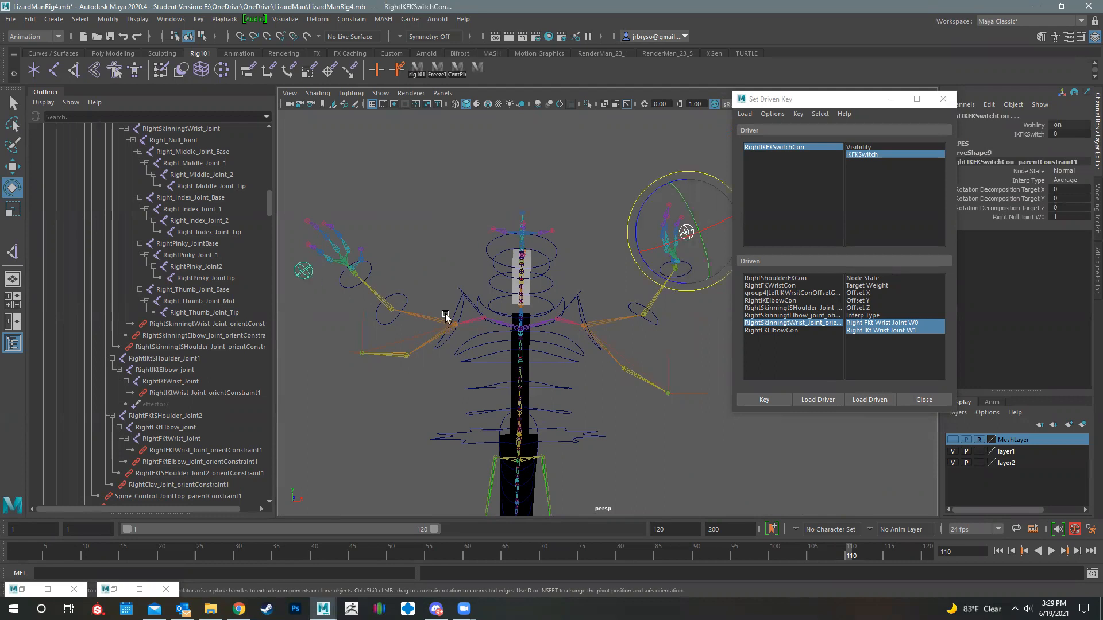
left_click(1038, 138)
middle_click_drag(498, 397, 729, 390)
middle_click_drag(527, 407, 374, 411)
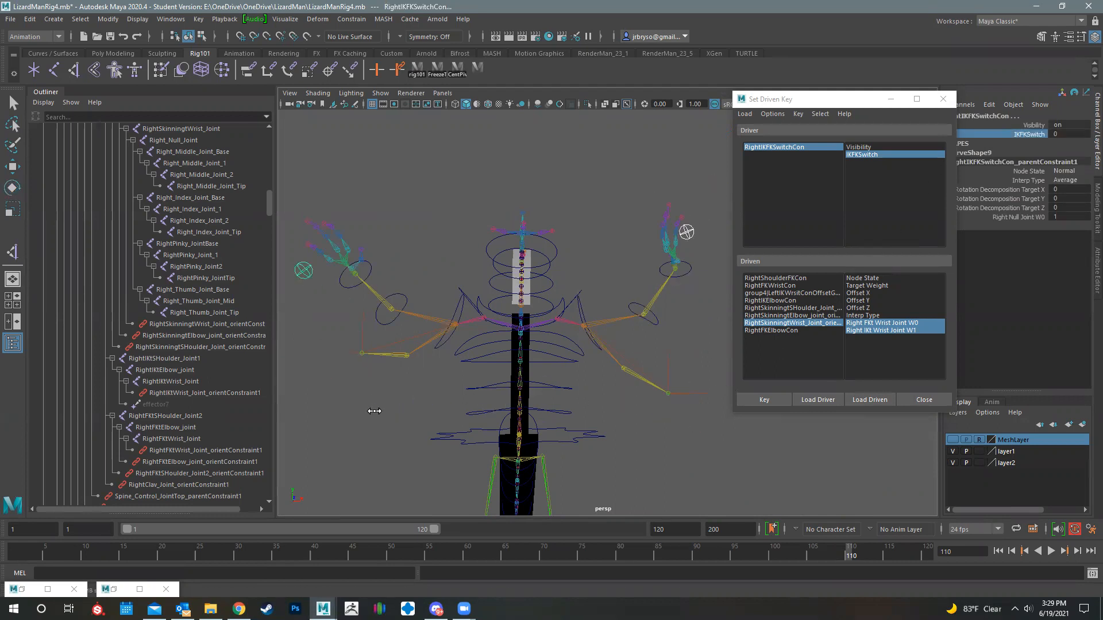
middle_click_drag(486, 424, 650, 440)
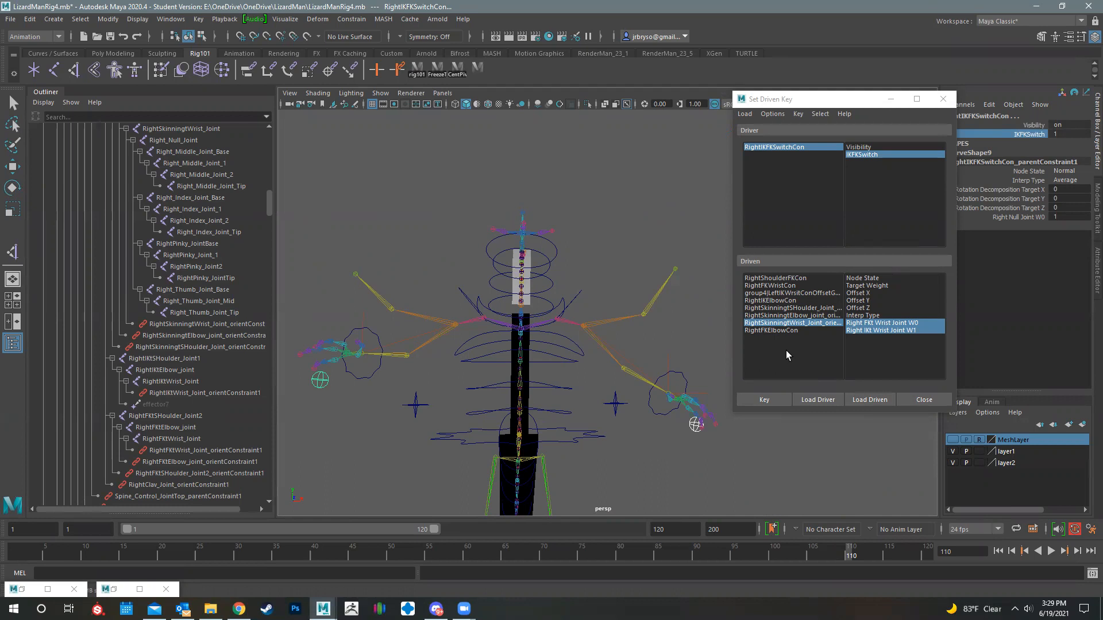
Try raising the left and right IK elbow controls together, and undo the move
left_click_drag(522, 350, 572, 428, "alt")
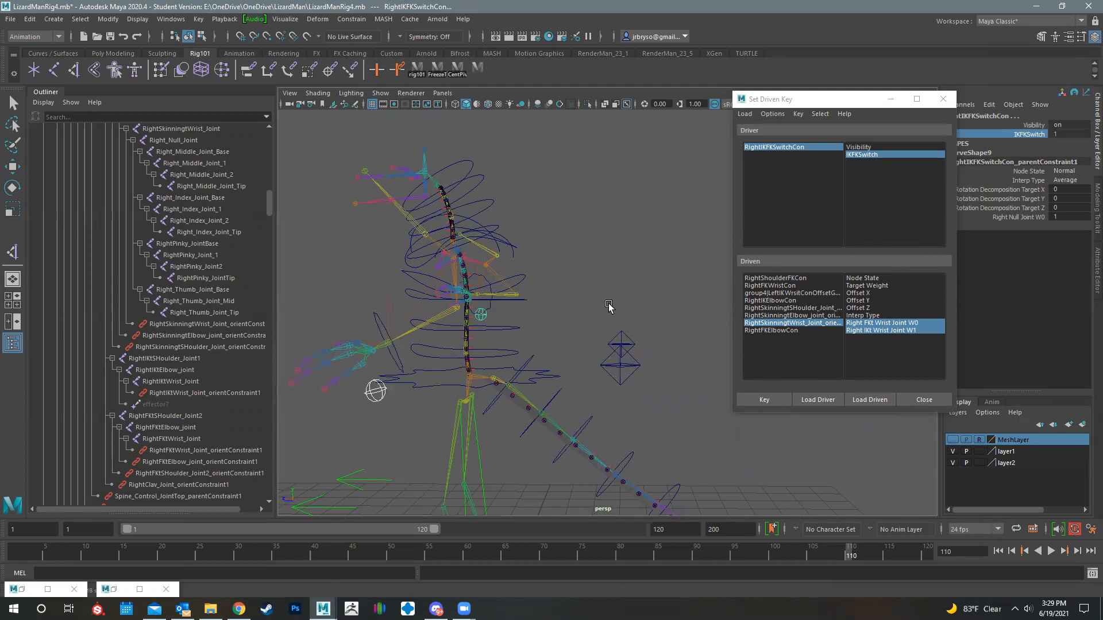
left_click_drag(612, 313, 662, 386)
key("e")
key("w")
left_click_drag(622, 344, 623, 269)
key("ctrl+z")
Move the Set Driven Key window away from the arms and save the scene
left_click_drag(594, 388, 718, 386, "alt")
left_click(804, 104)
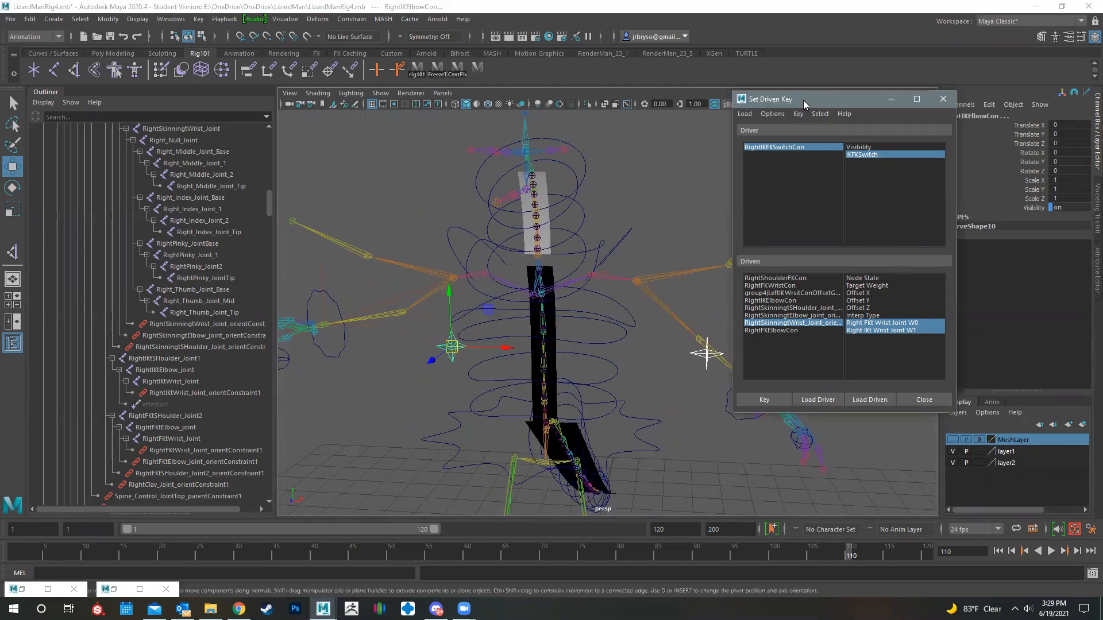
left_click_drag(804, 105, 851, 52)
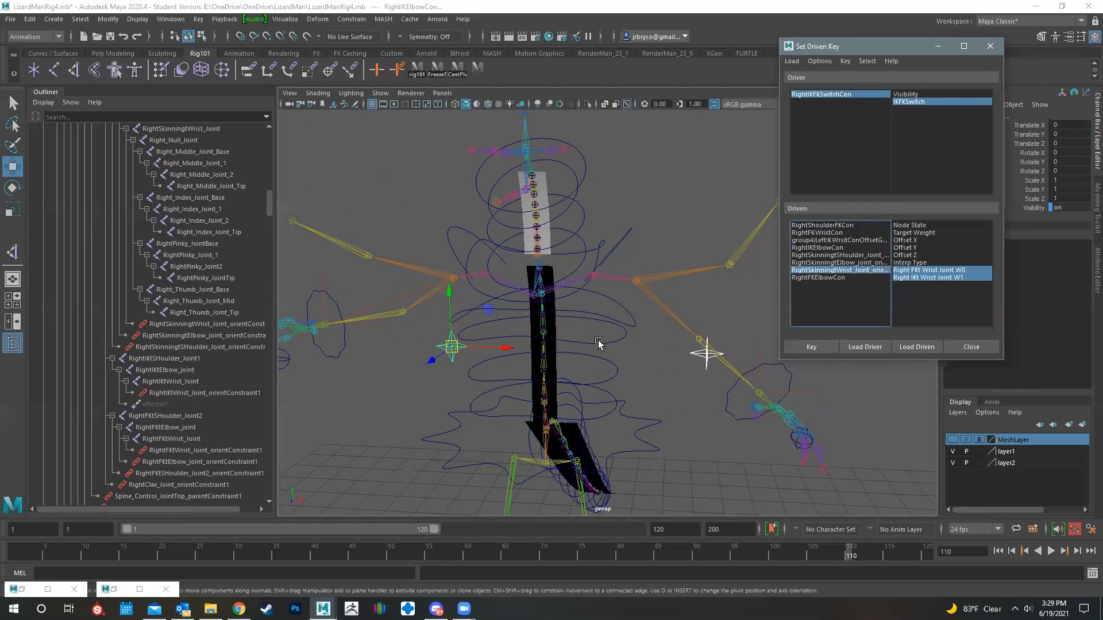
left_click_drag(557, 391, 485, 288, "alt")
key("q")
key("ctrl+s")
left_click(539, 315)
key("w")
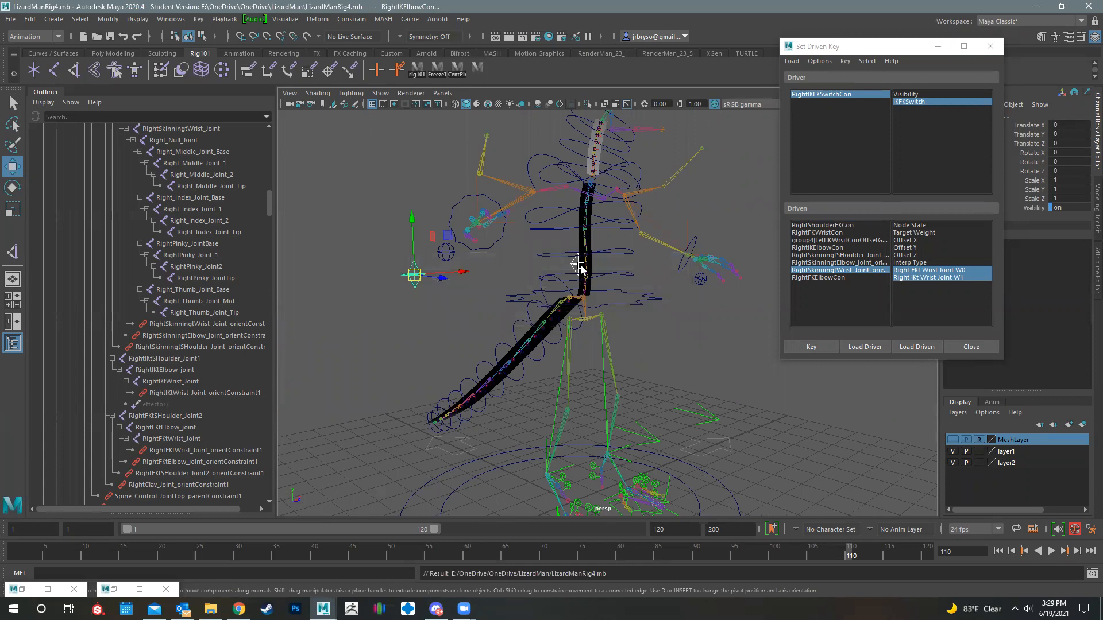
Reset the left and right IK wrist controls by setting all their translate and rotate values to 0
left_click_drag(610, 276, 651, 231, "alt")
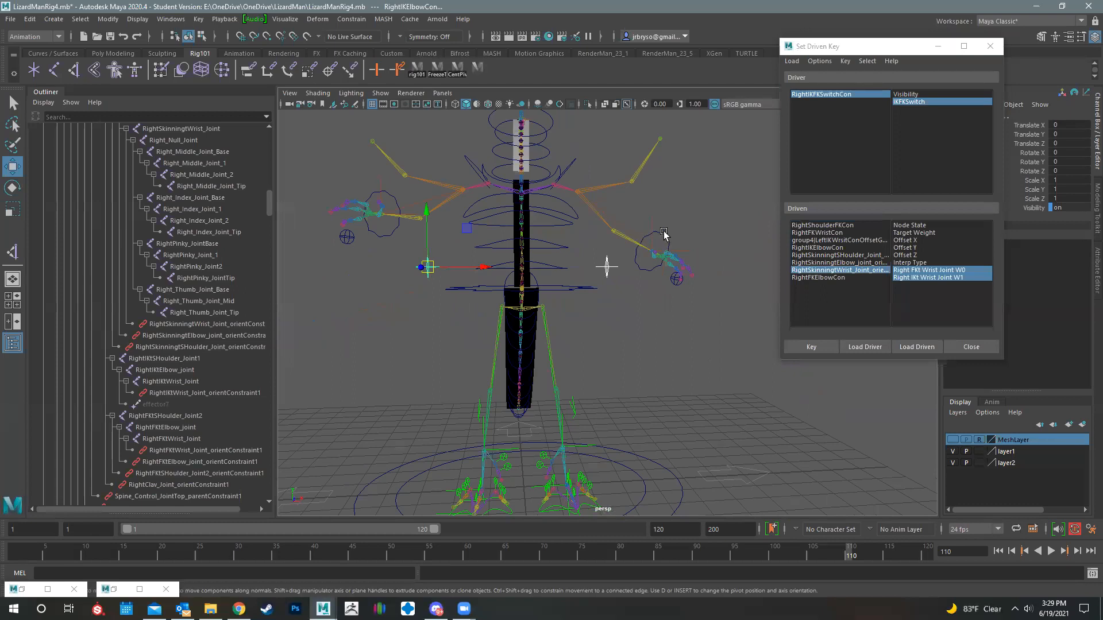
left_click(662, 231)
left_click(382, 235)
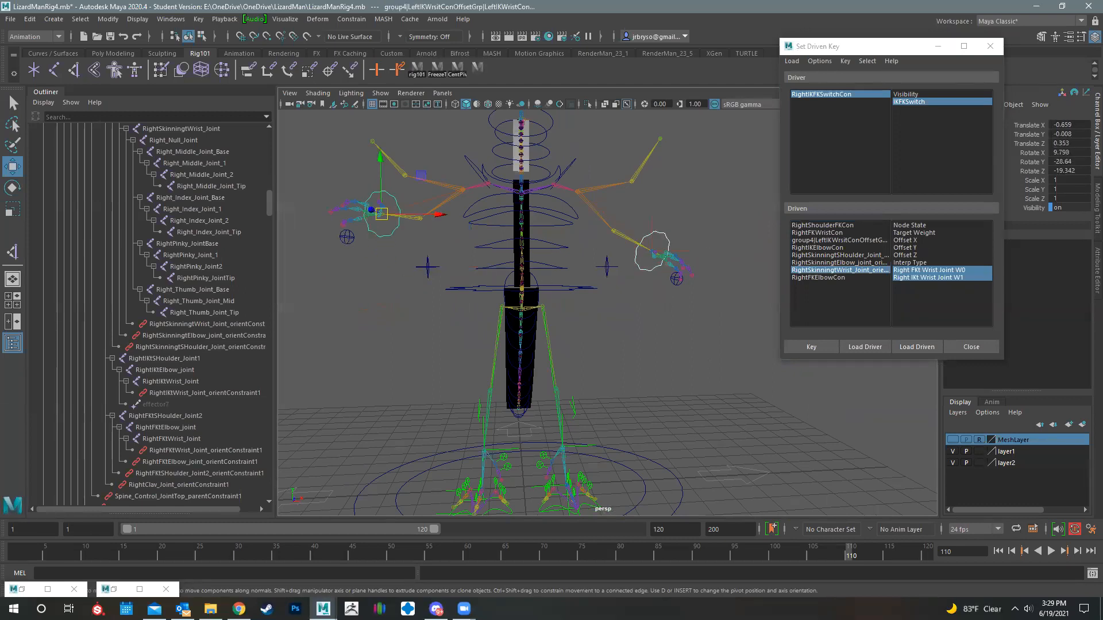
left_click(1068, 126)
left_click(1069, 171, "shift")
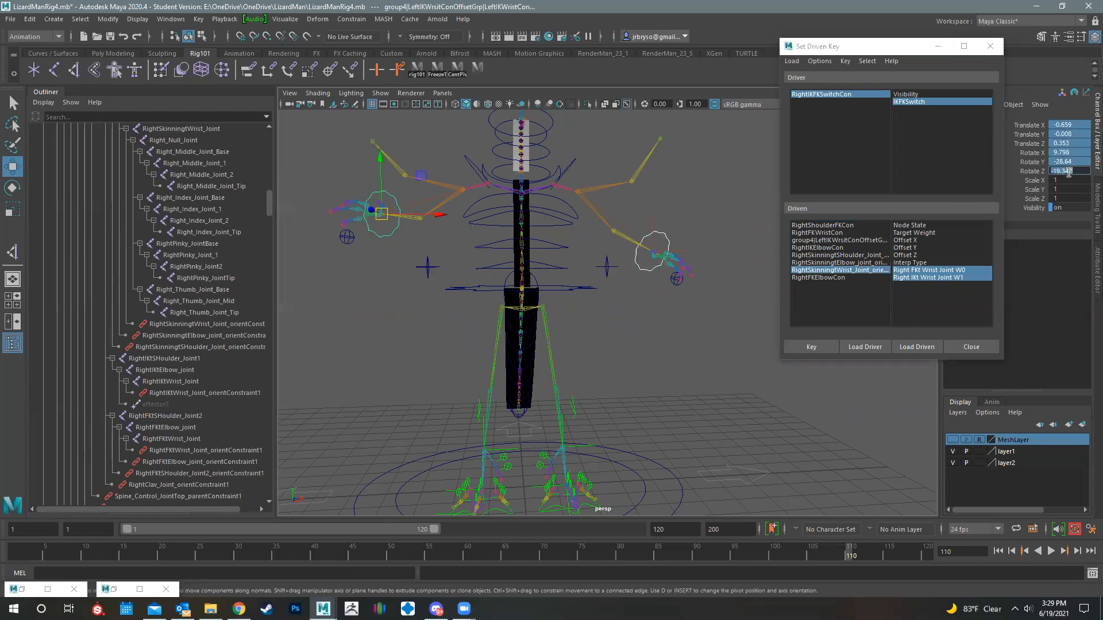
type("0")
key("Return")
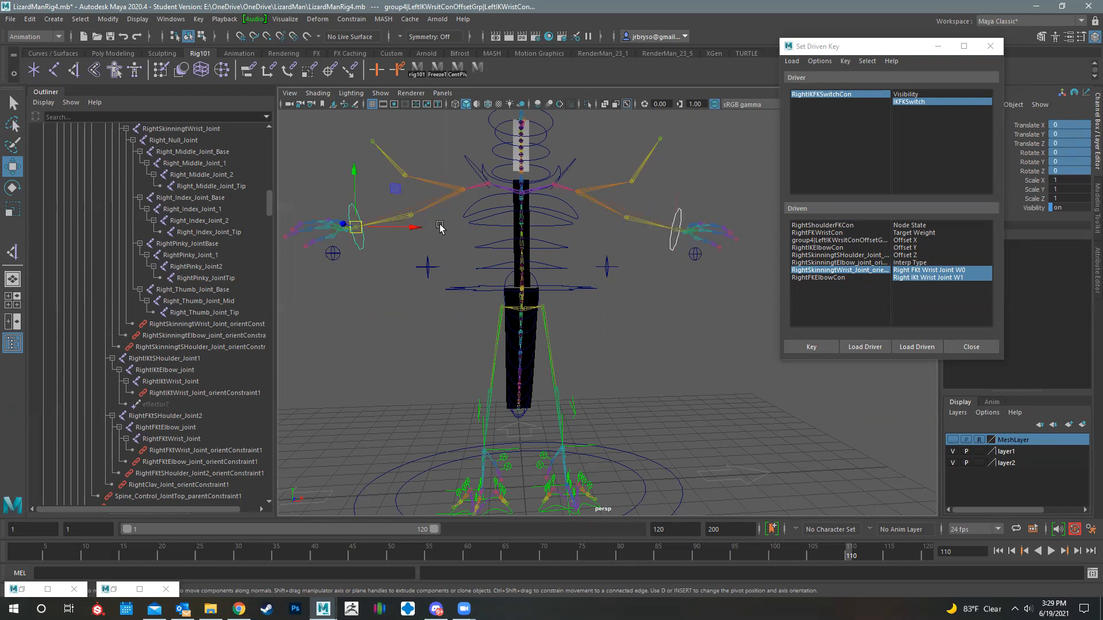
Set IKFKSwitch to 0 on both the left and right switch controls to put the arms in FK
left_click(331, 253)
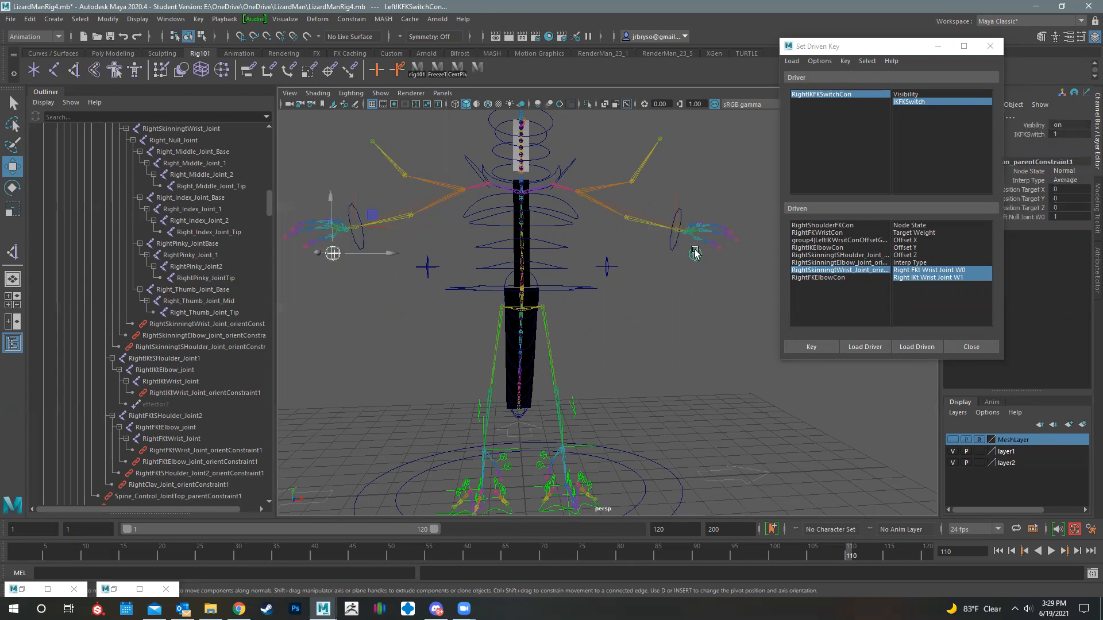
left_click(1063, 135)
type("0")
key("Return")
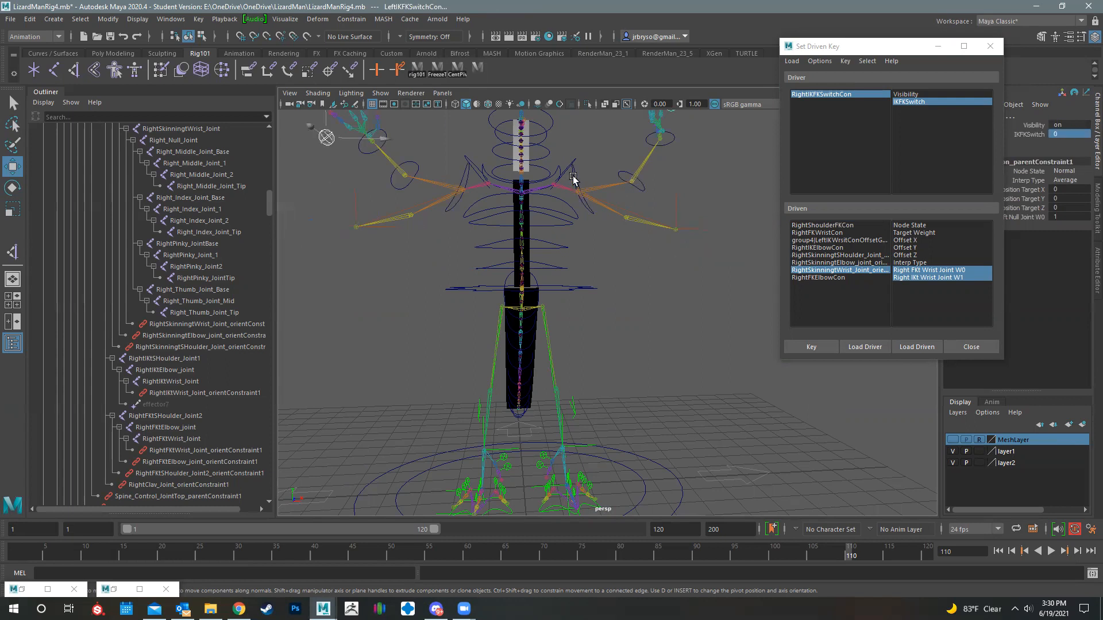
Reset the FK shoulder, elbow and wrist controls of both arms by setting all translate and rotate values to 0
left_click(627, 182)
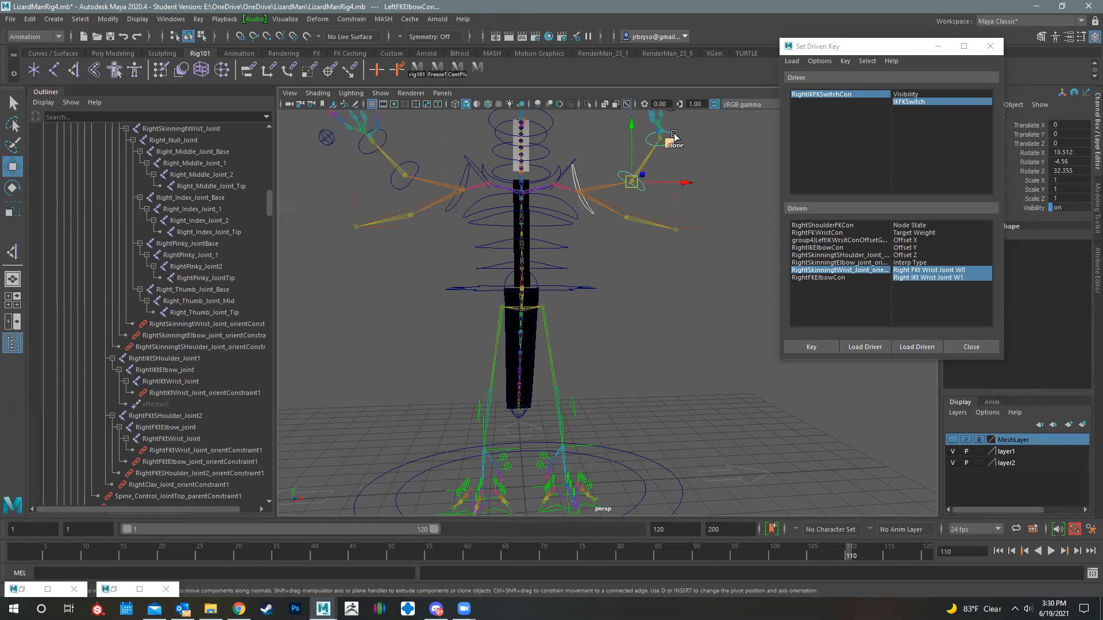
left_click(648, 140, "shift")
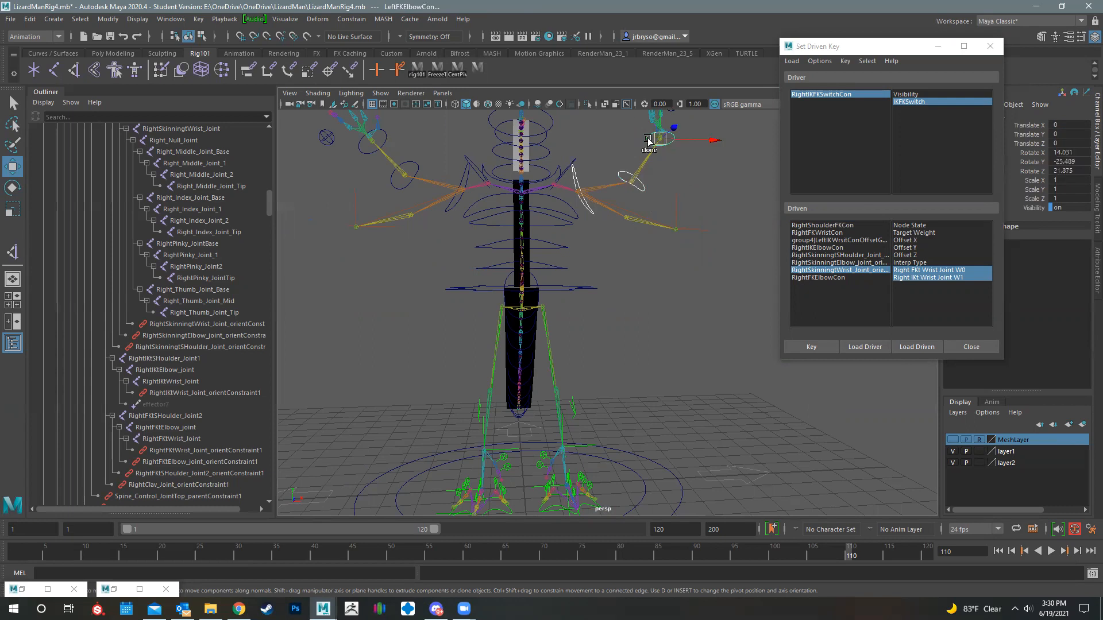
left_click(403, 186, "shift")
left_click(455, 207, "shift")
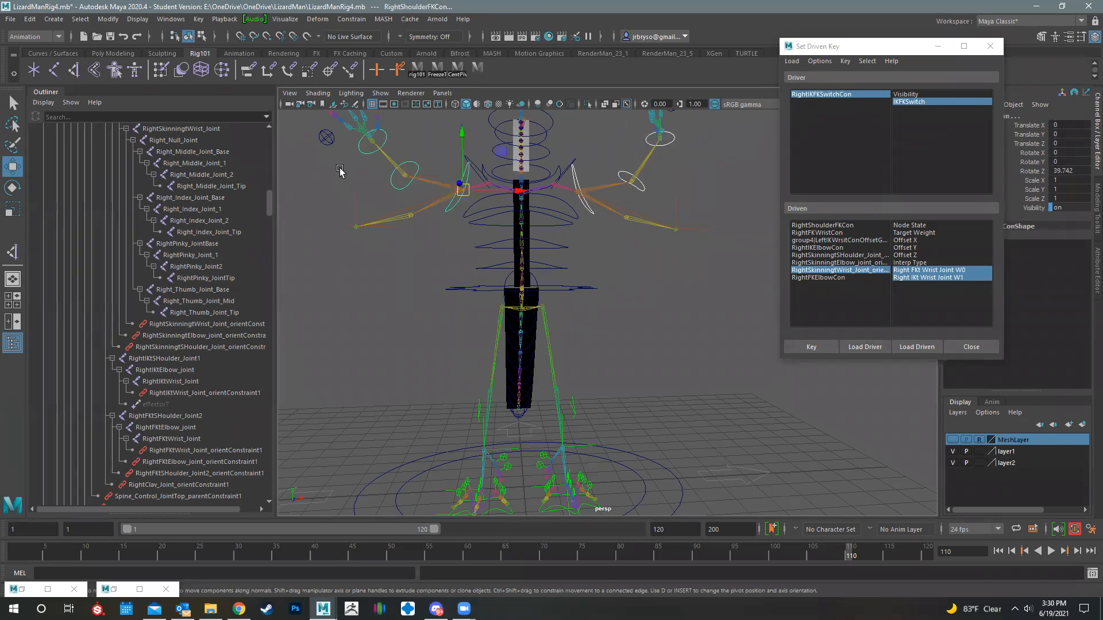
left_click(368, 149, "shift")
double_click(1067, 124)
left_click(1063, 171, "shift")
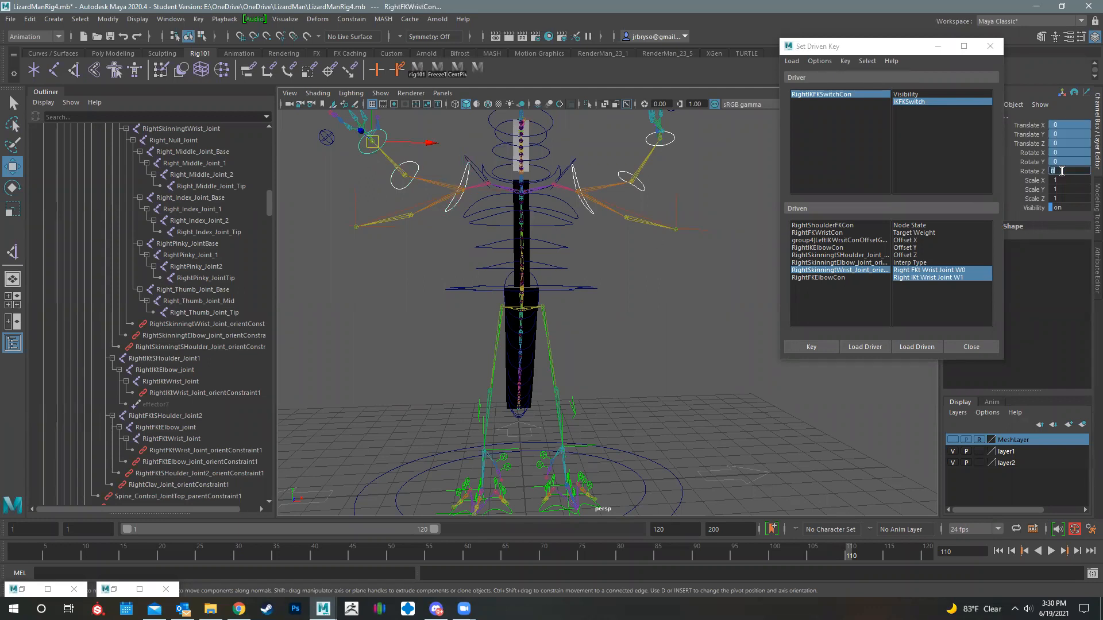
key("Return")
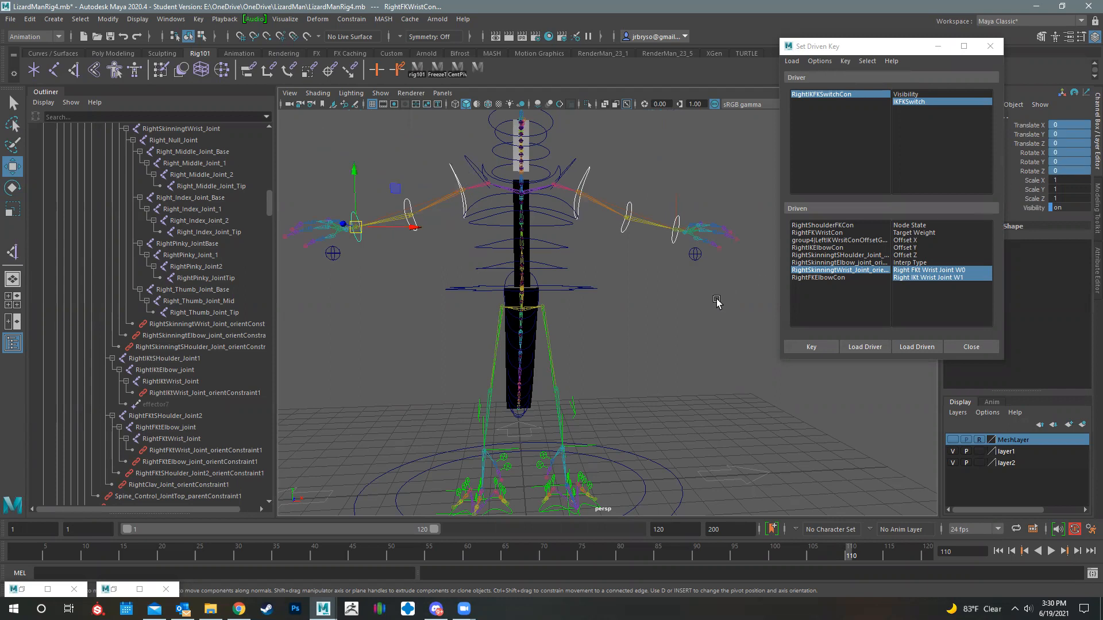
Save the scene with both arms in their reset pose
left_click_drag(649, 315, 592, 340, "alt")
middle_click_drag(593, 337, 613, 339, "alt")
key("ctrl+s")
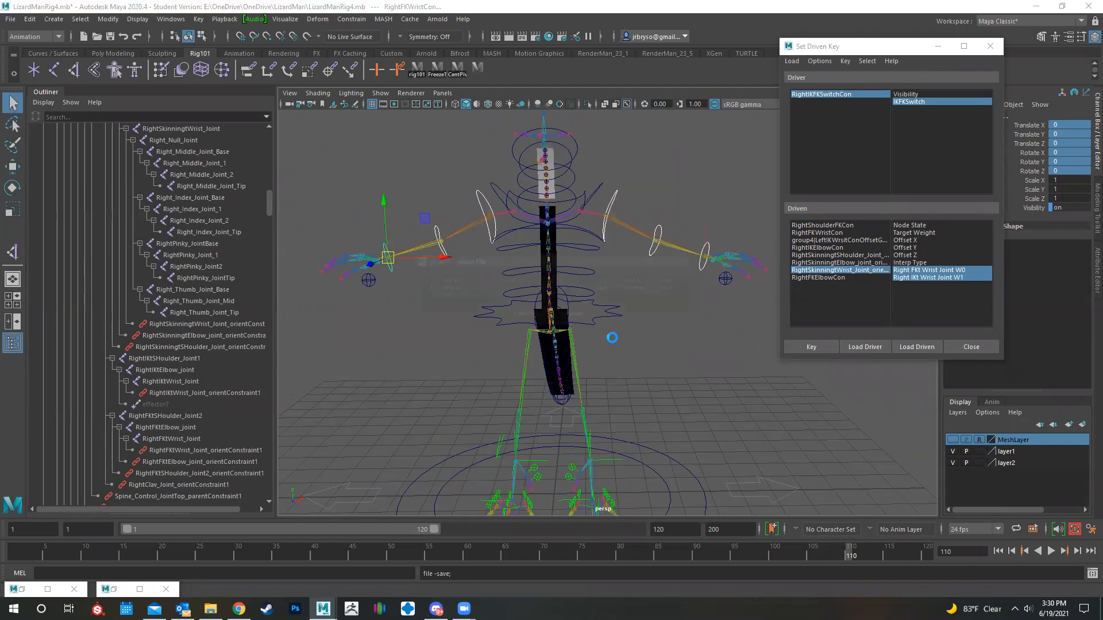
left_click(524, 317)
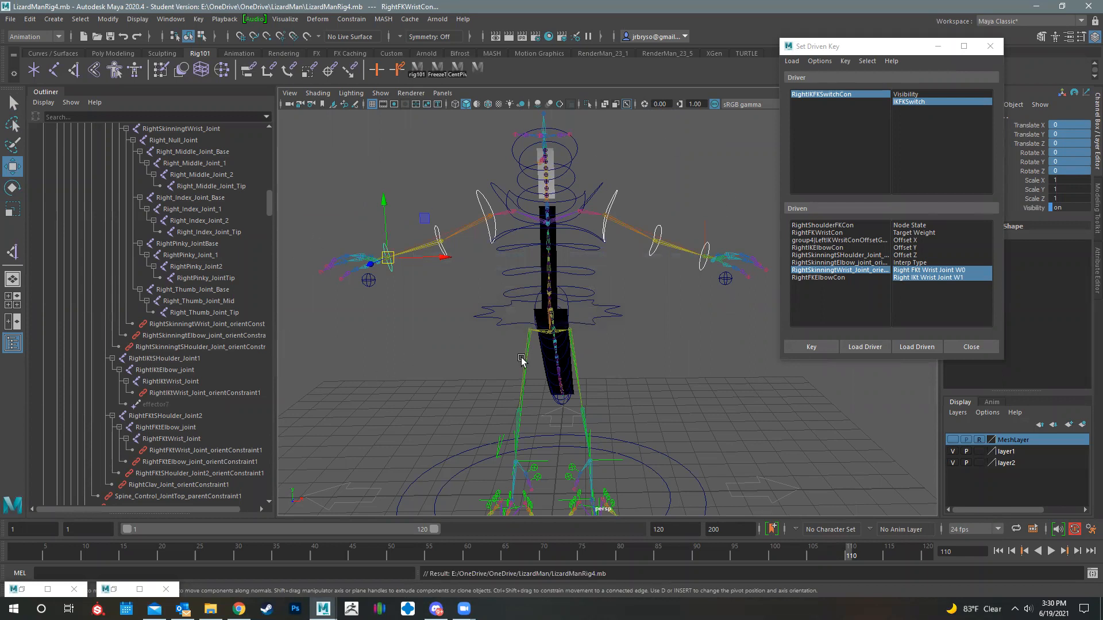
Examine the left hand and its finger joints up close
left_click_drag(667, 382, 645, 438, "alt")
scroll(645, 438, "up", 4)
middle_click_drag(598, 391, 535, 229, "alt")
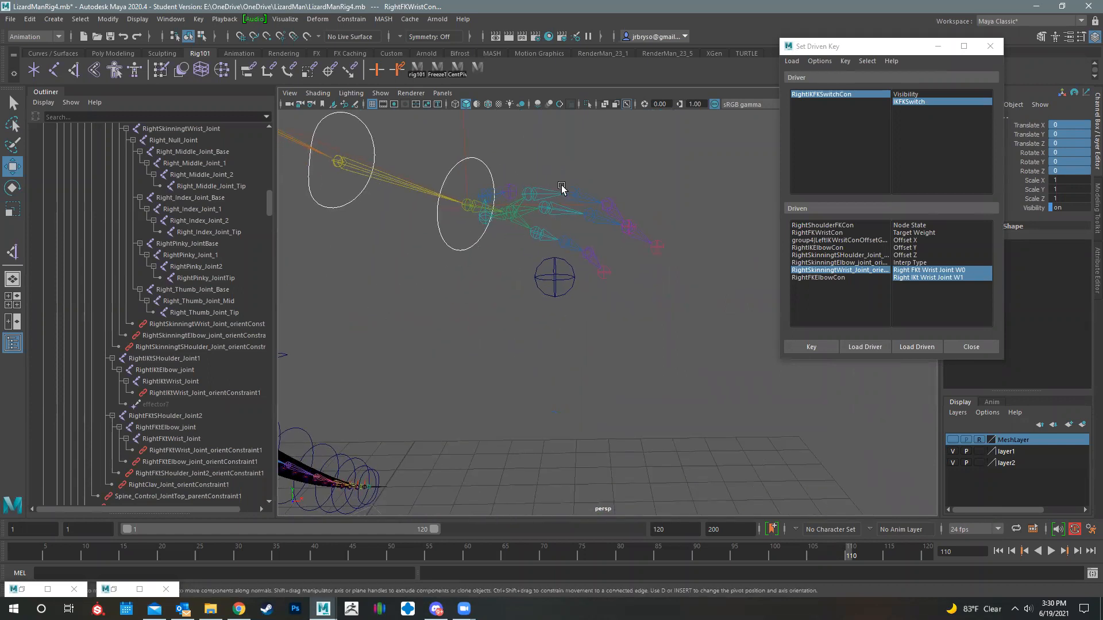